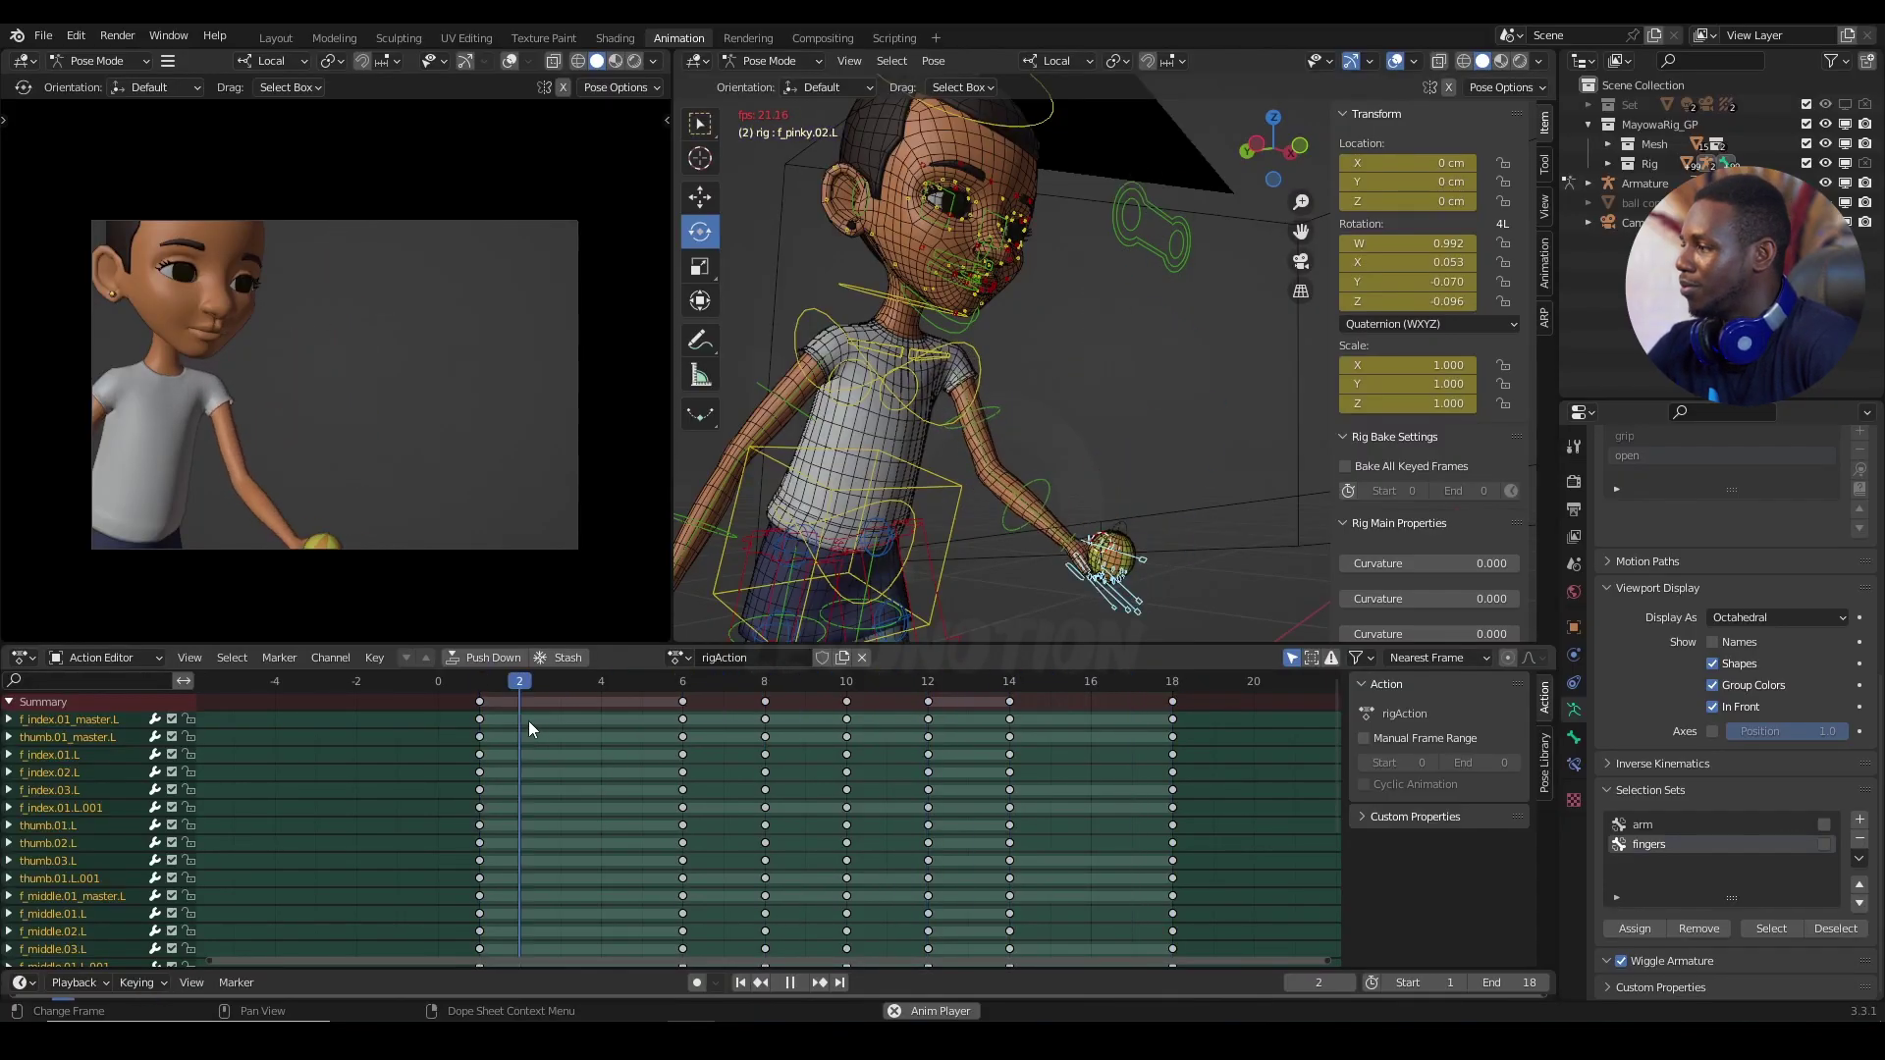
Step: Stop playback and scrub the toss through frames 4–10 to see when the ball leaves the palm
key("space")
left_click_drag(487, 685, 587, 691)
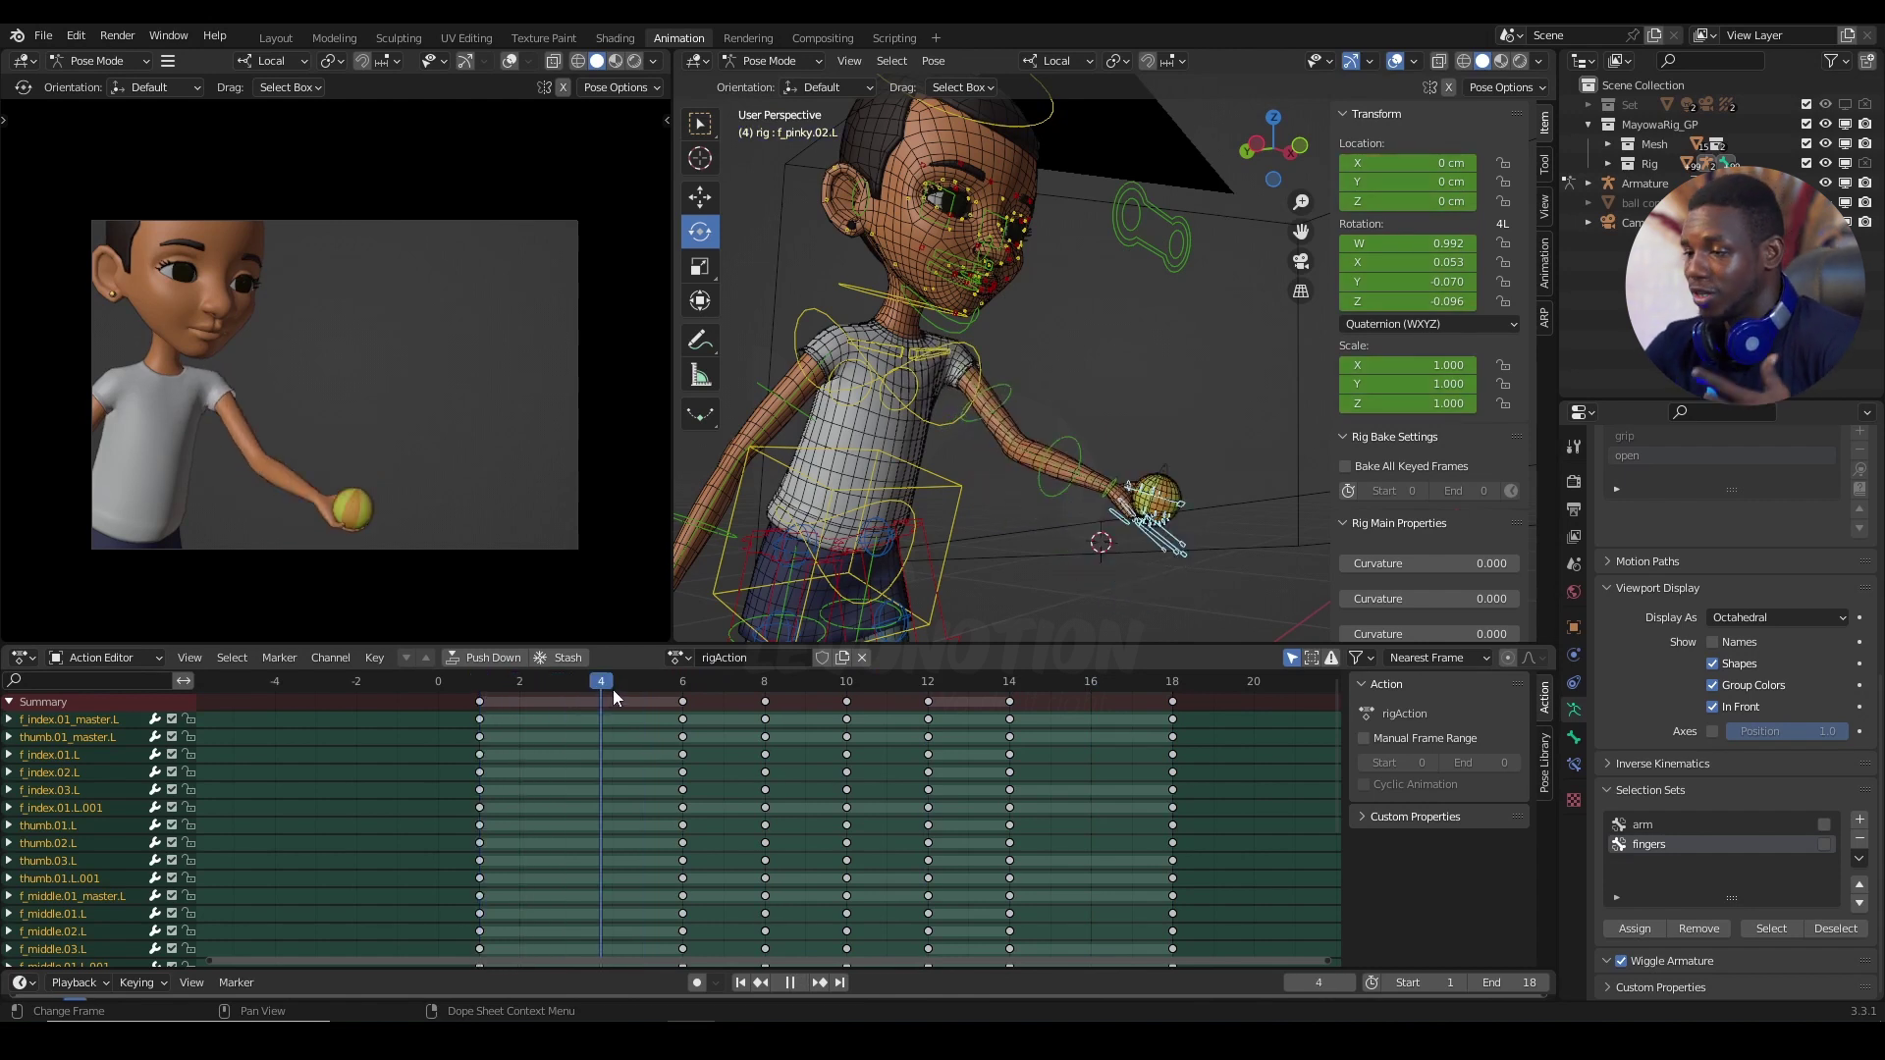
mouse_move(614, 691)
left_mouse_down()
mouse_move(543, 687)
mouse_move(607, 696)
left_mouse_up()
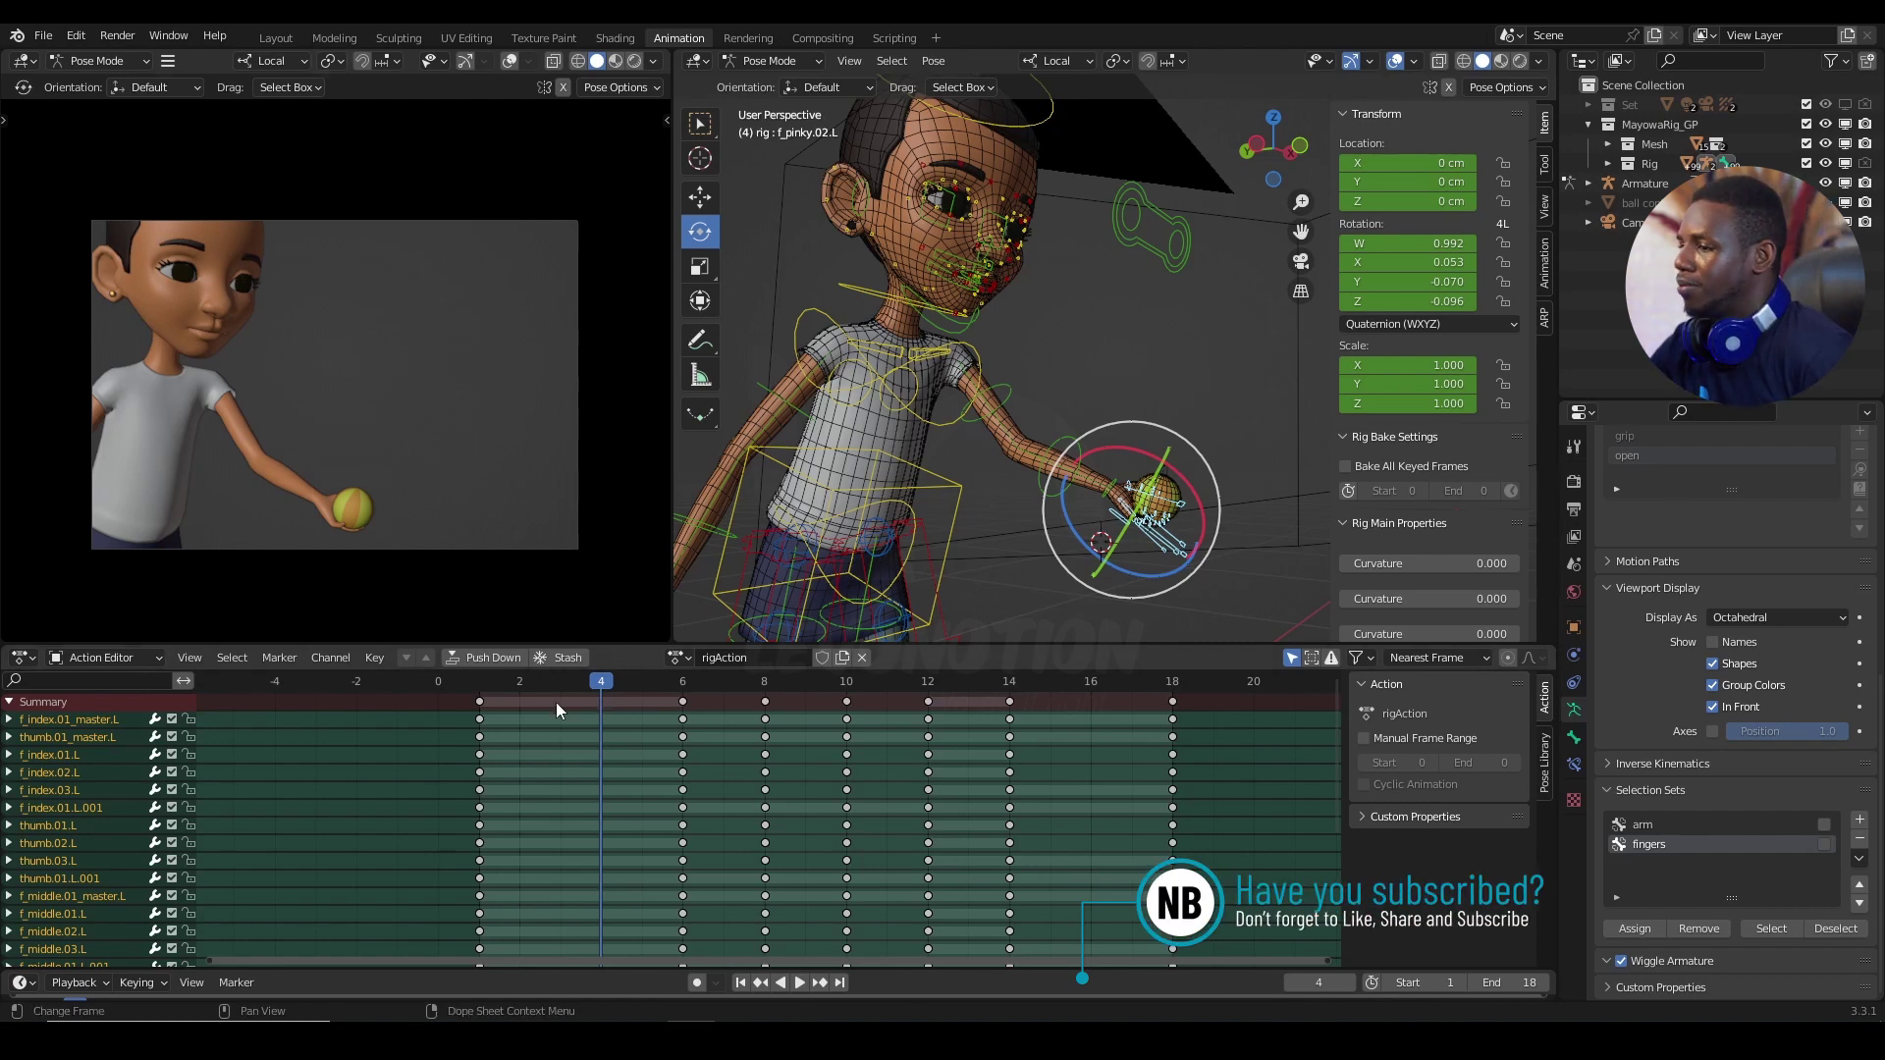
left_click_drag(603, 691, 854, 710)
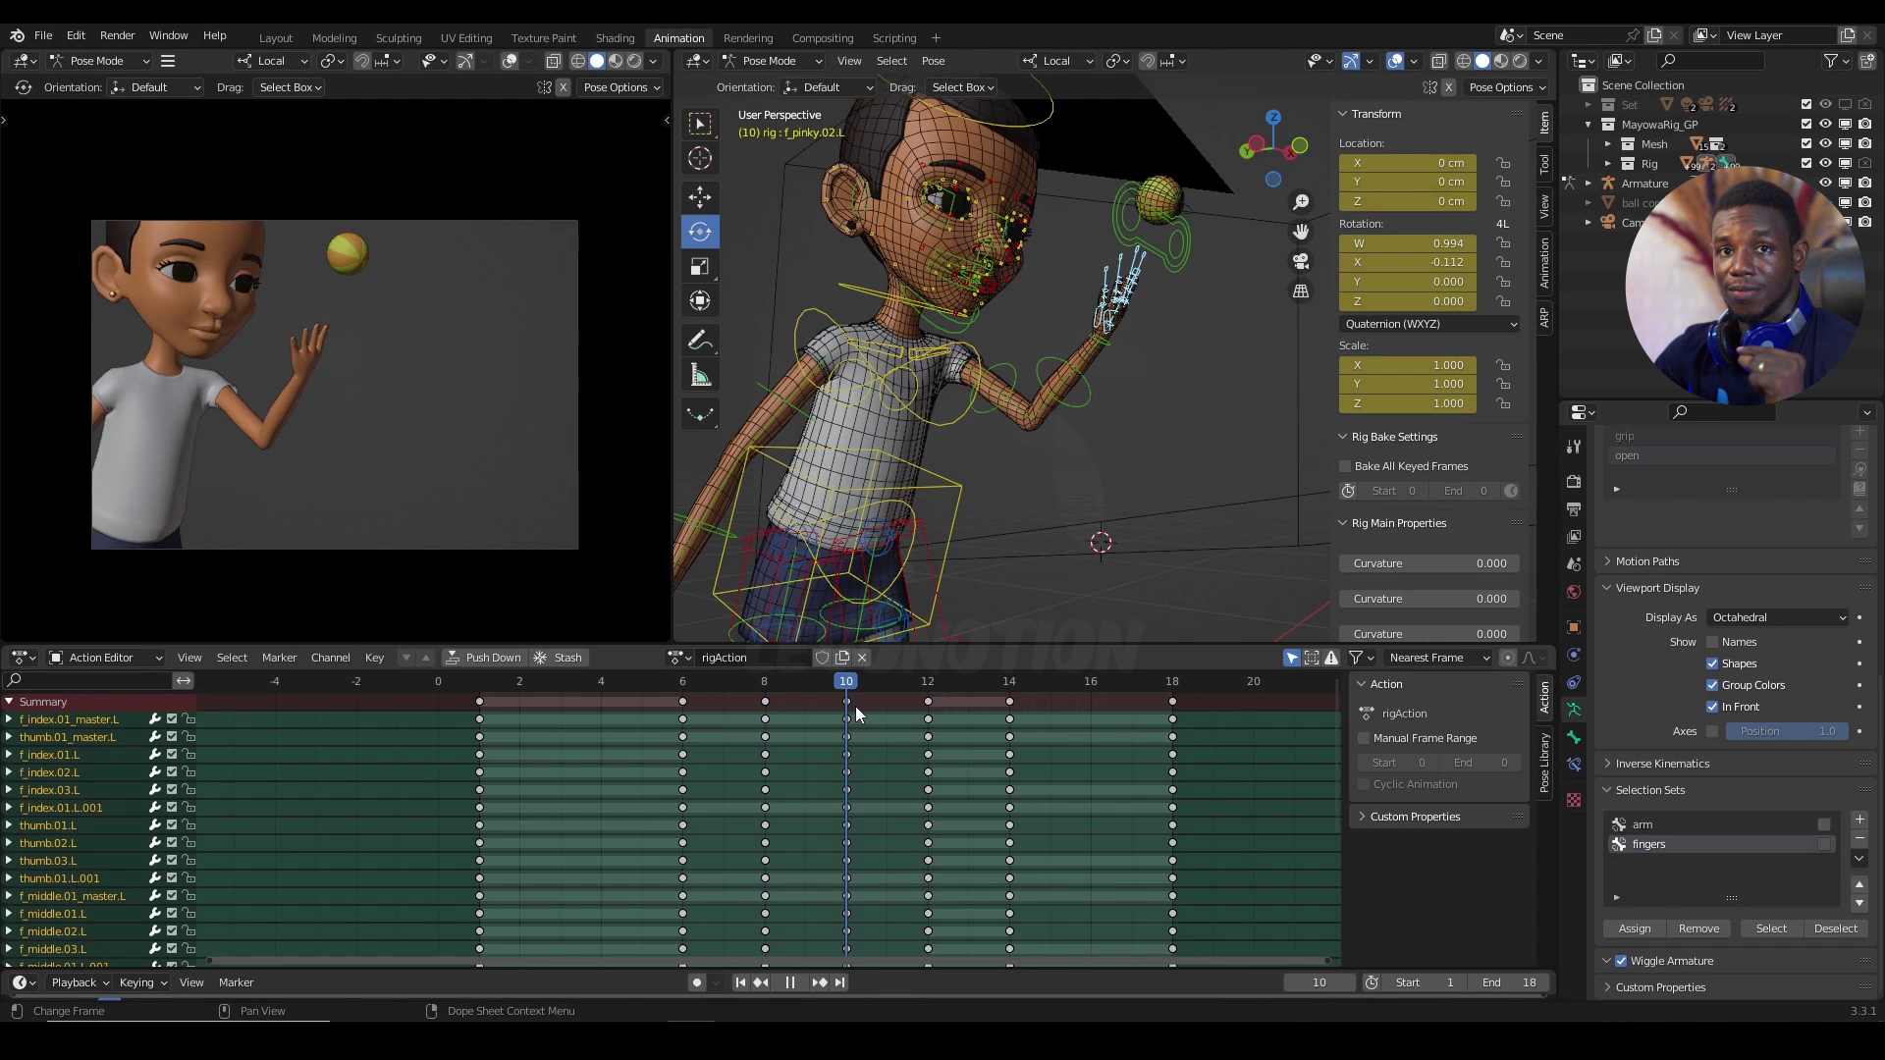
left_click_drag(855, 706, 653, 718)
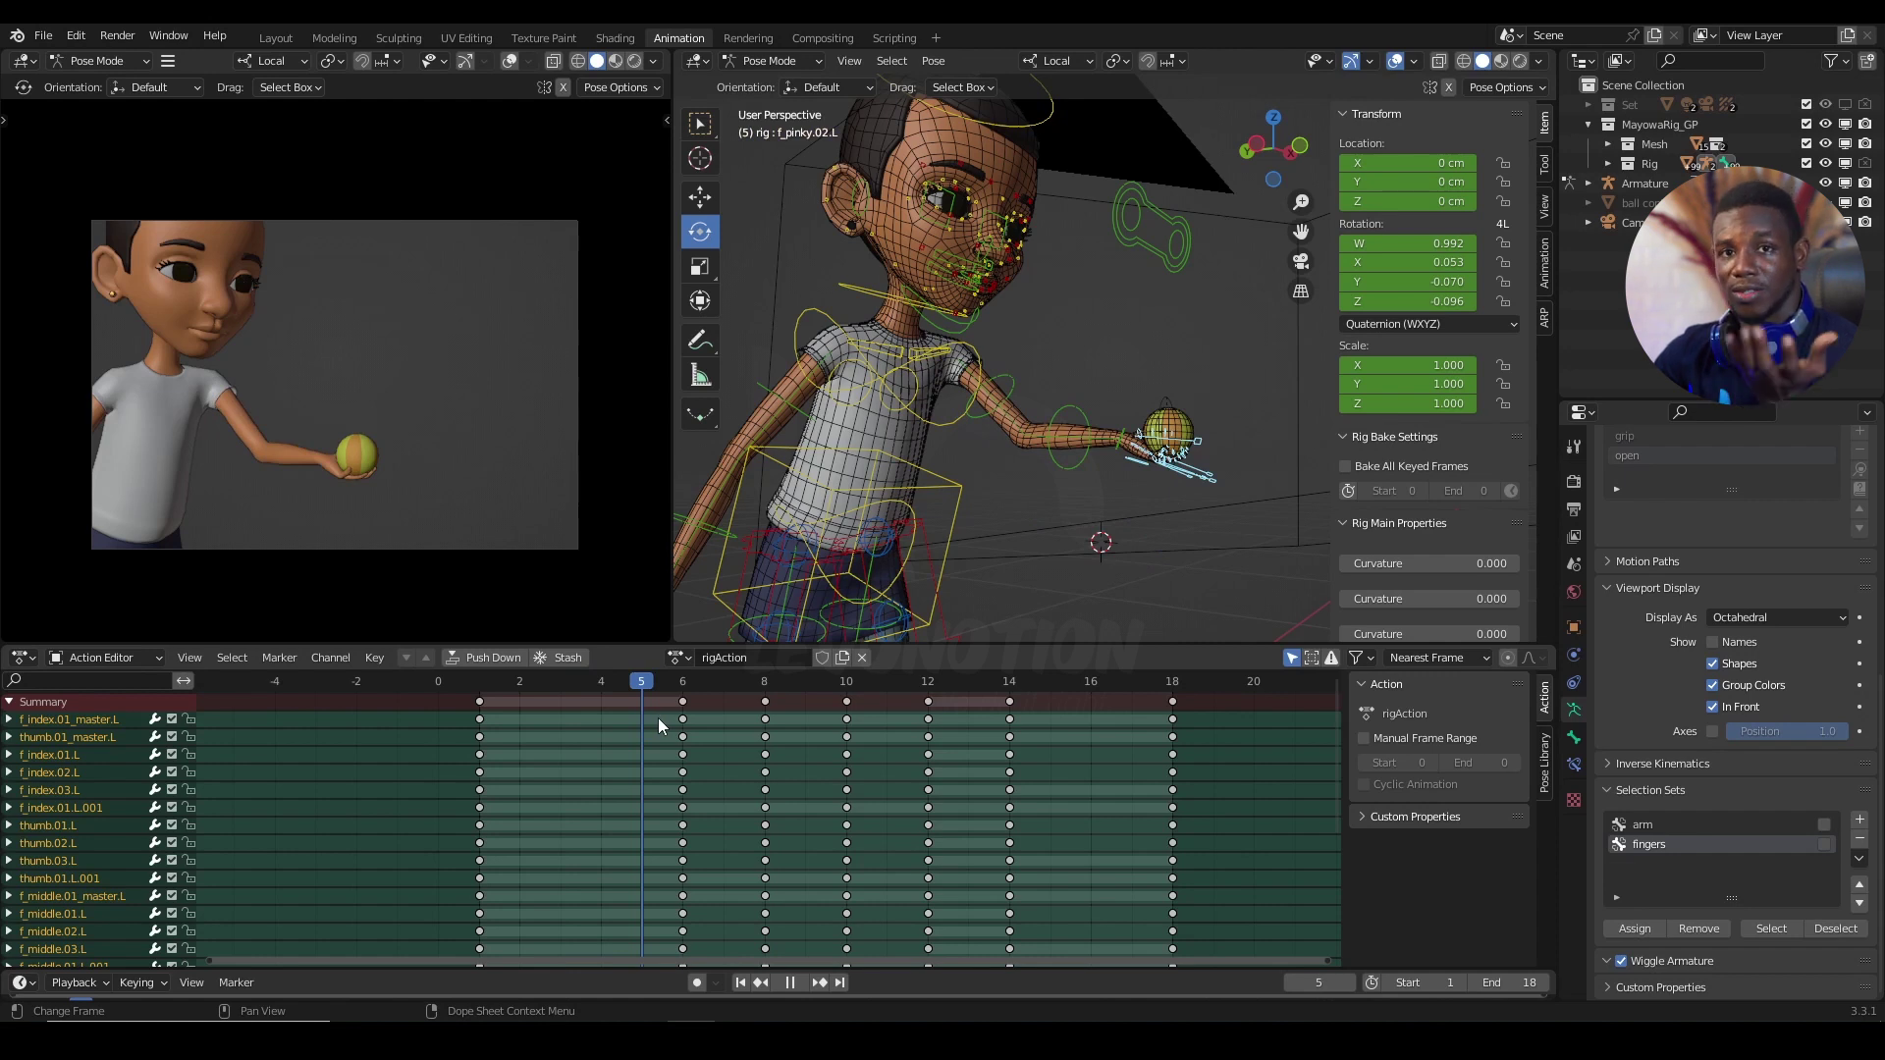
left_click_drag(659, 717, 750, 718)
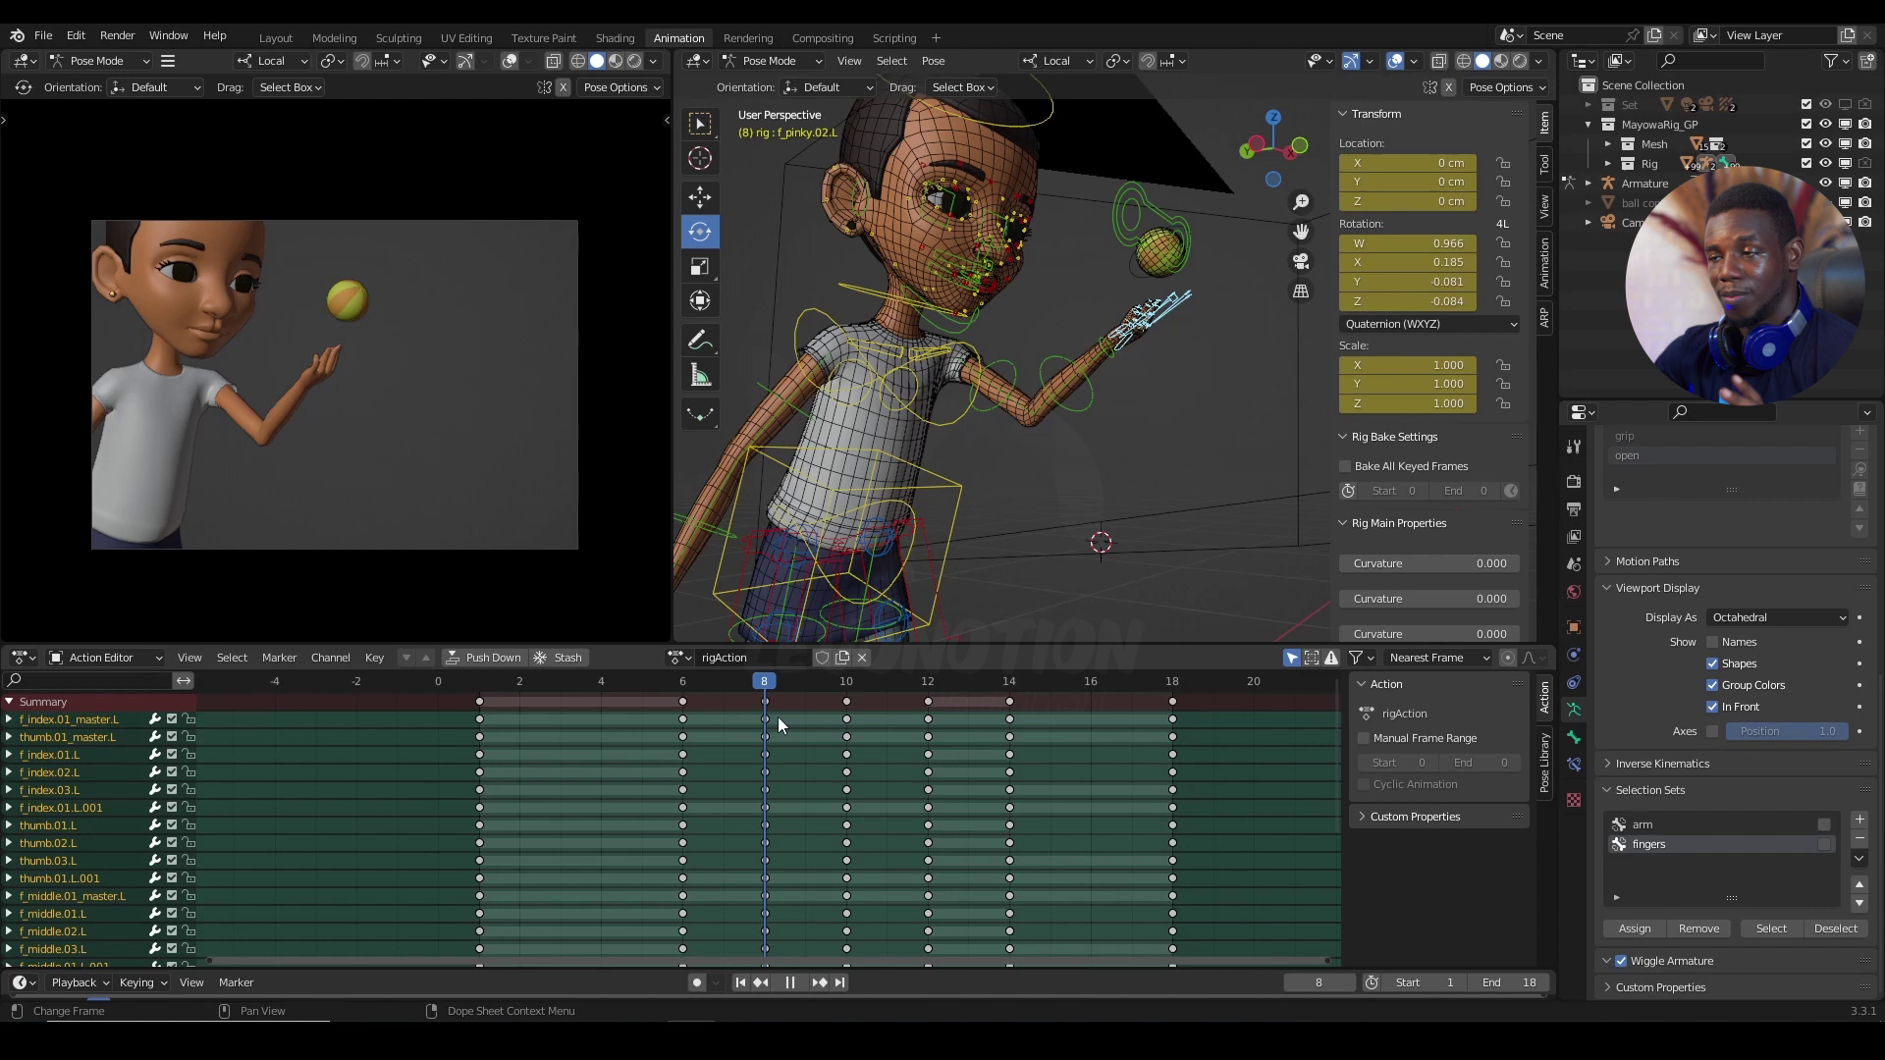
left_click_drag(779, 718, 735, 953)
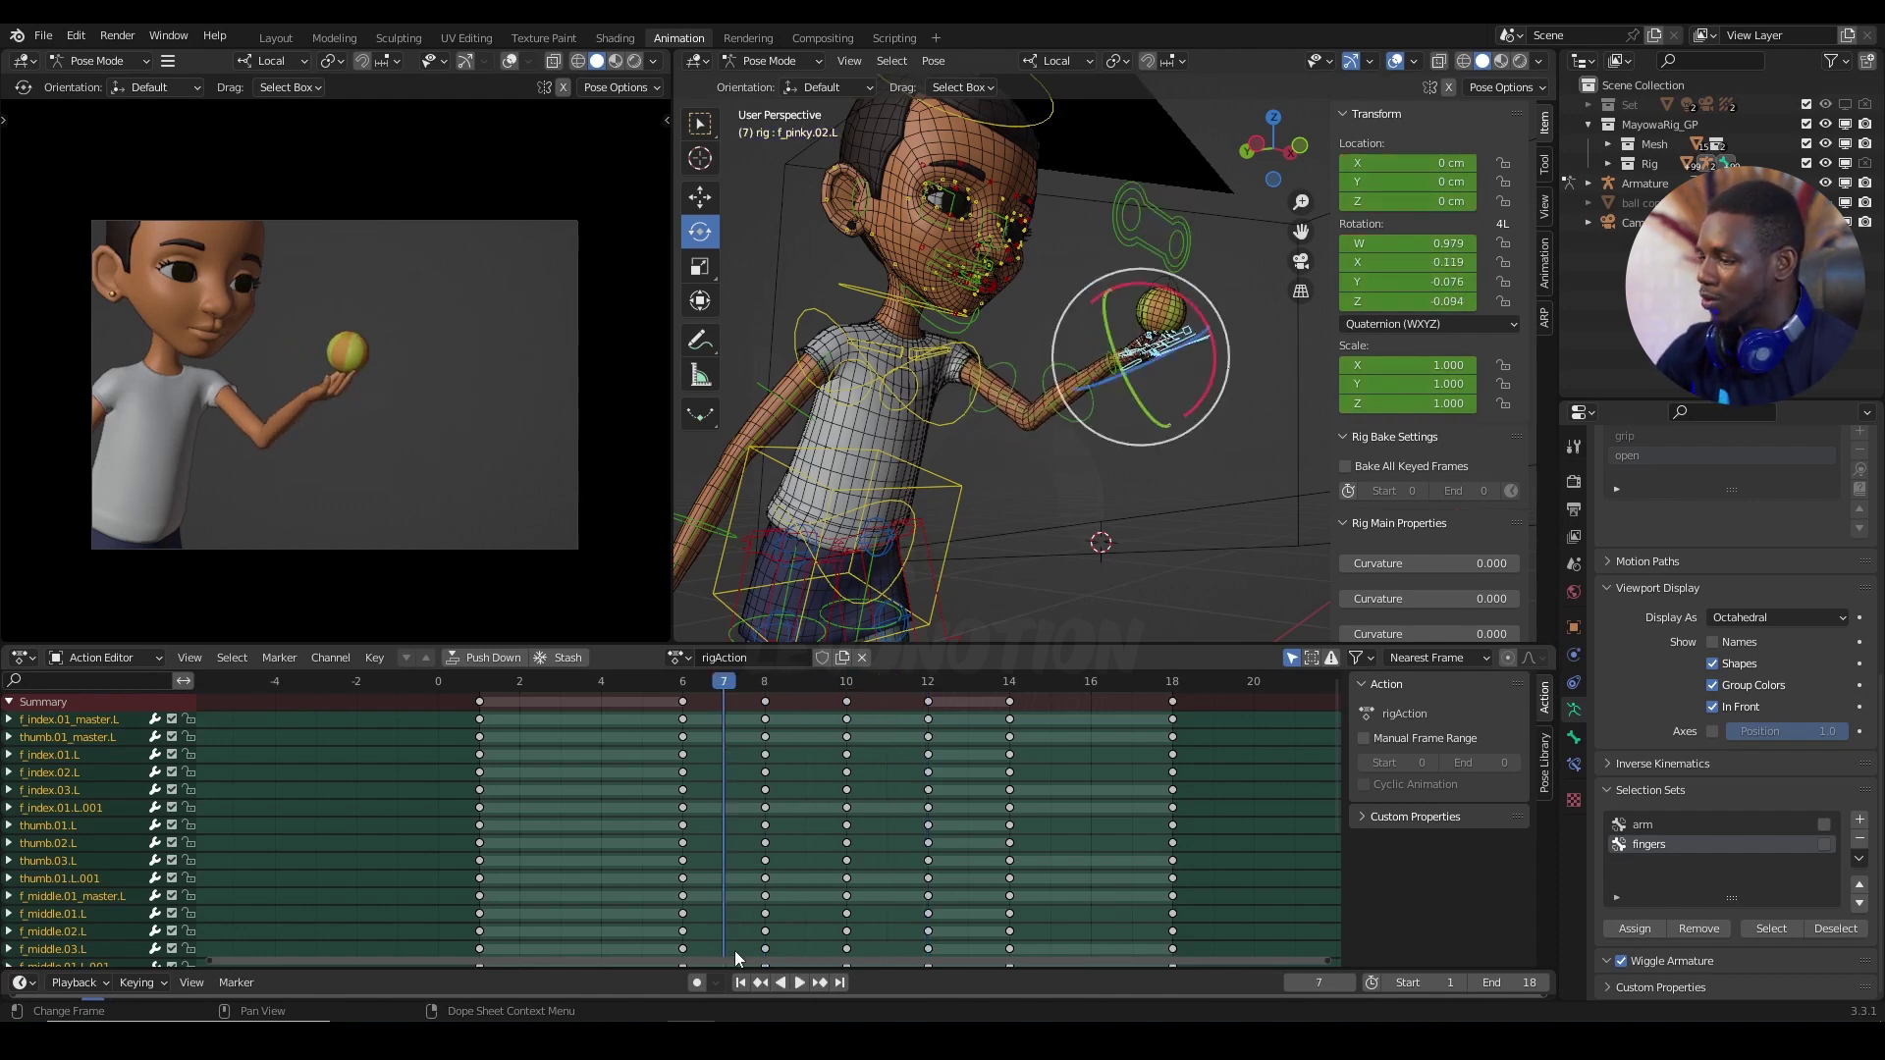
Step: At frame 1, unlink ArmatureAction from the ball bone
left_click(741, 983)
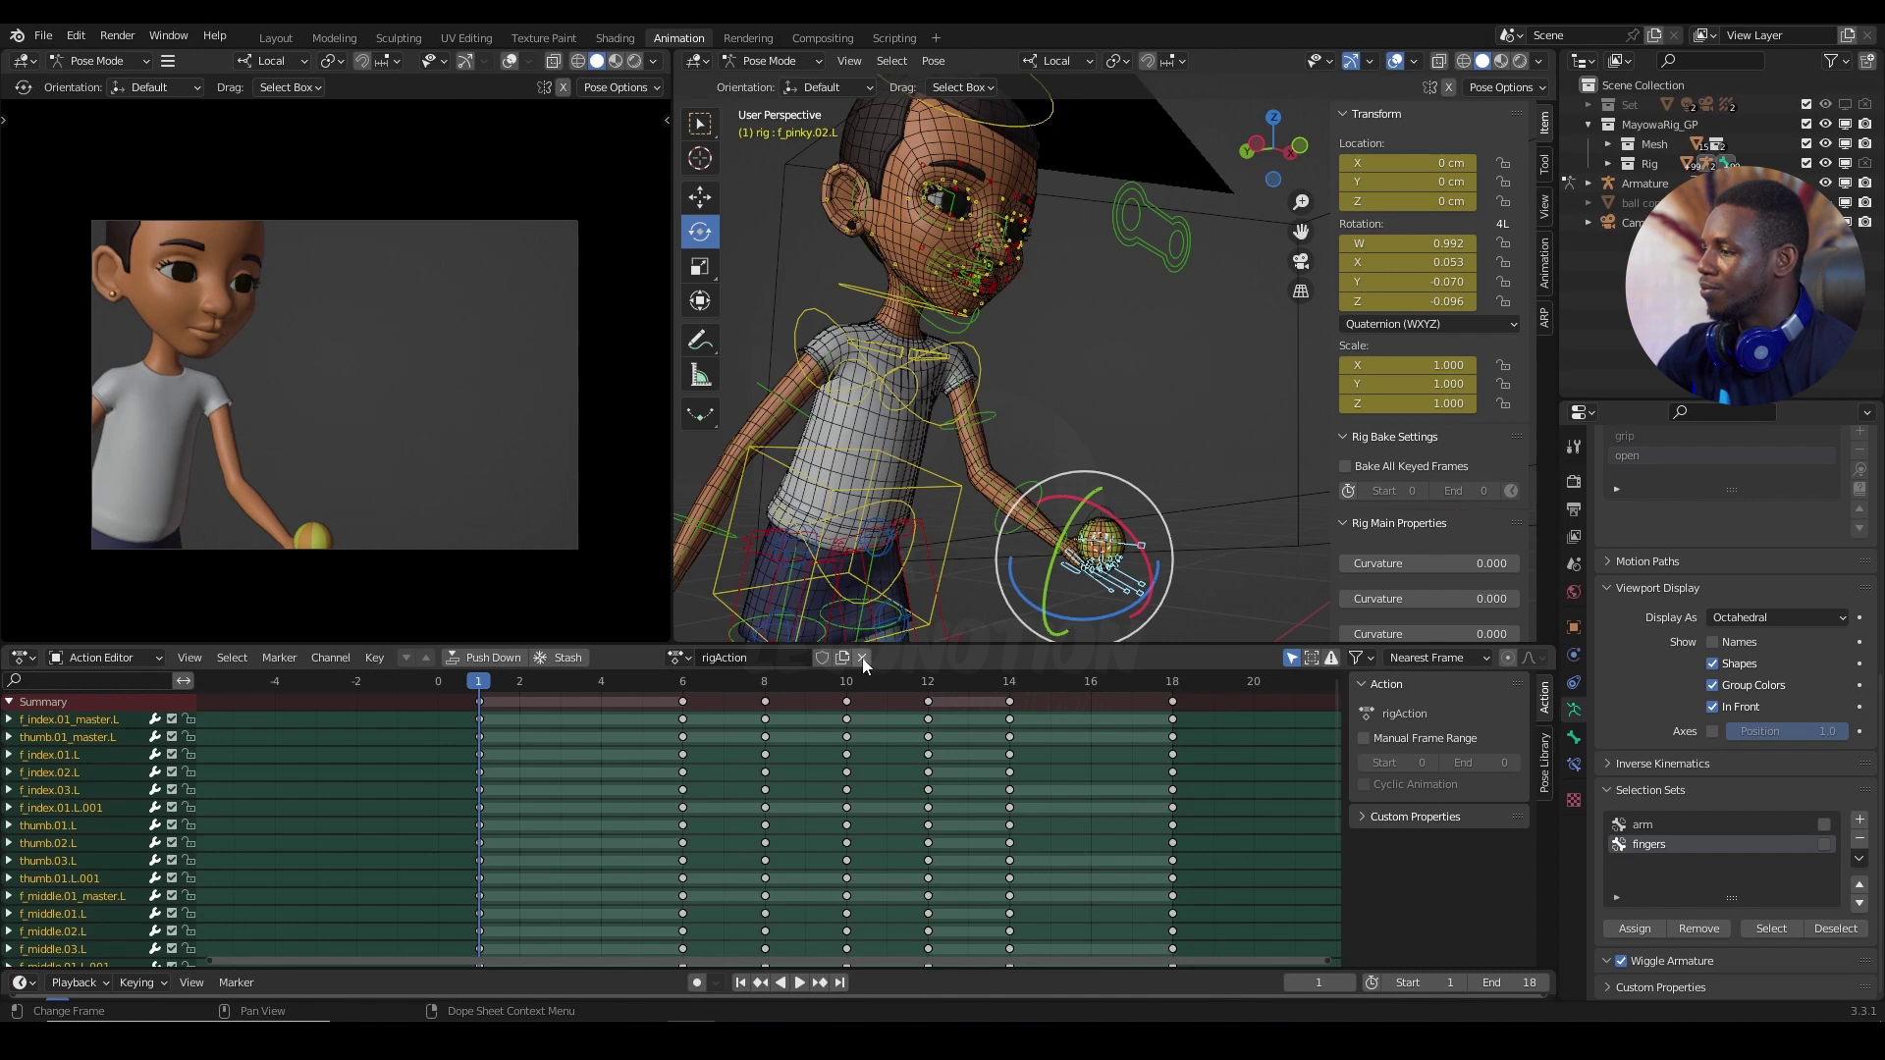
left_click(1104, 503)
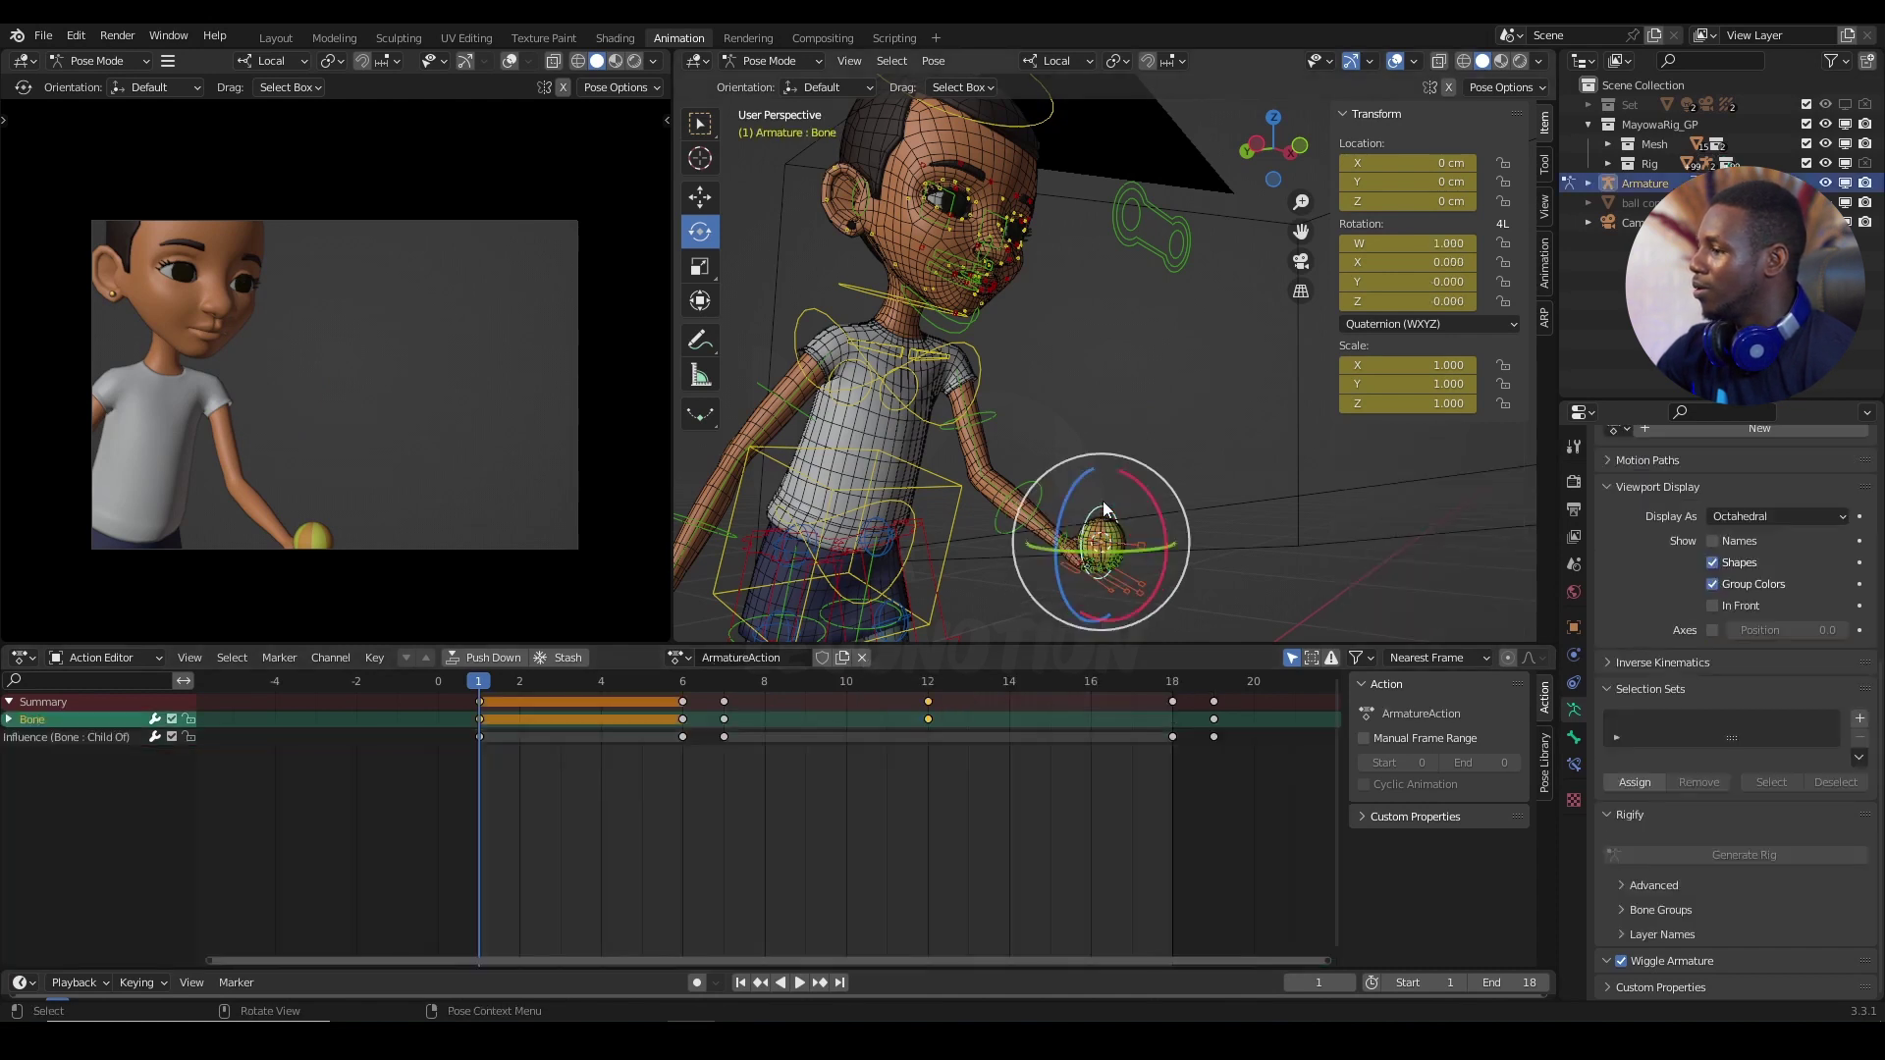
left_click(862, 659)
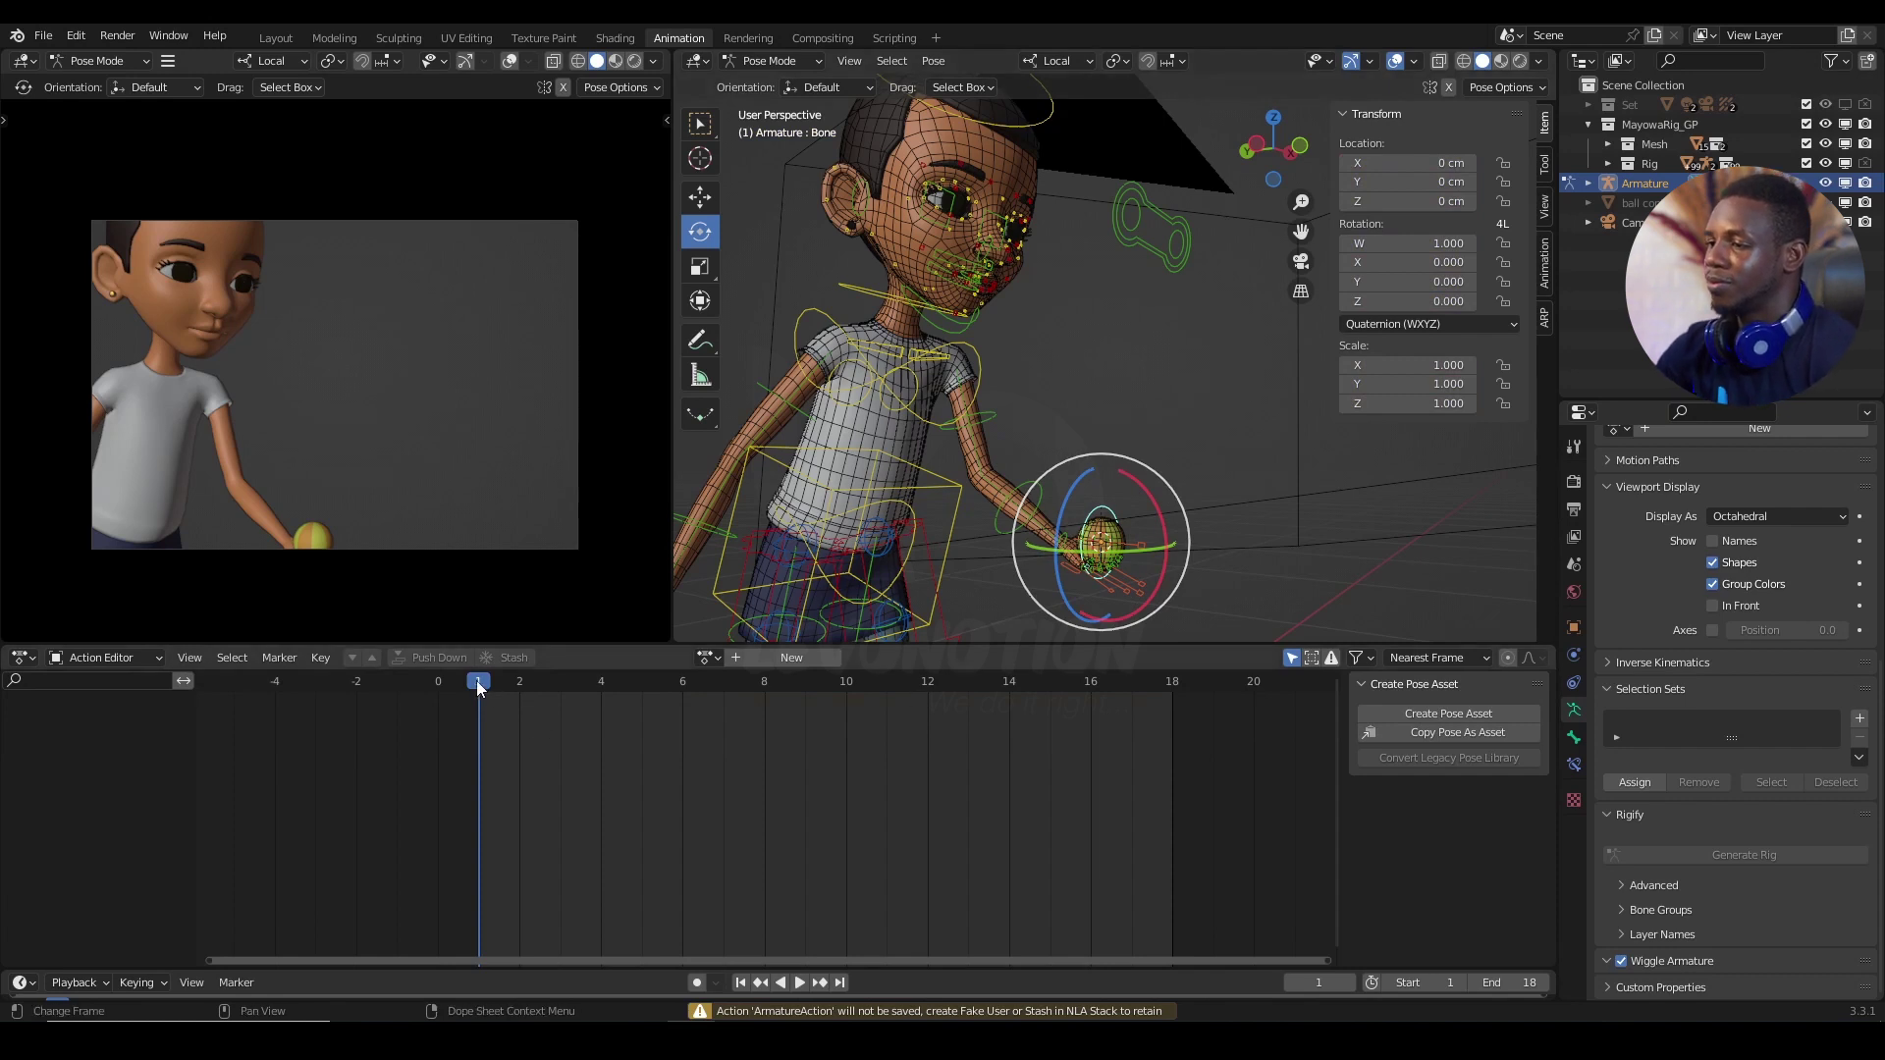
Step: Preview the playback, return to frame 1, and show the ball bone's Child Of constraint to hand_fk.L
mouse_move(479, 688)
left_mouse_down()
mouse_move(1068, 737)
mouse_move(478, 690)
left_mouse_up()
key("space")
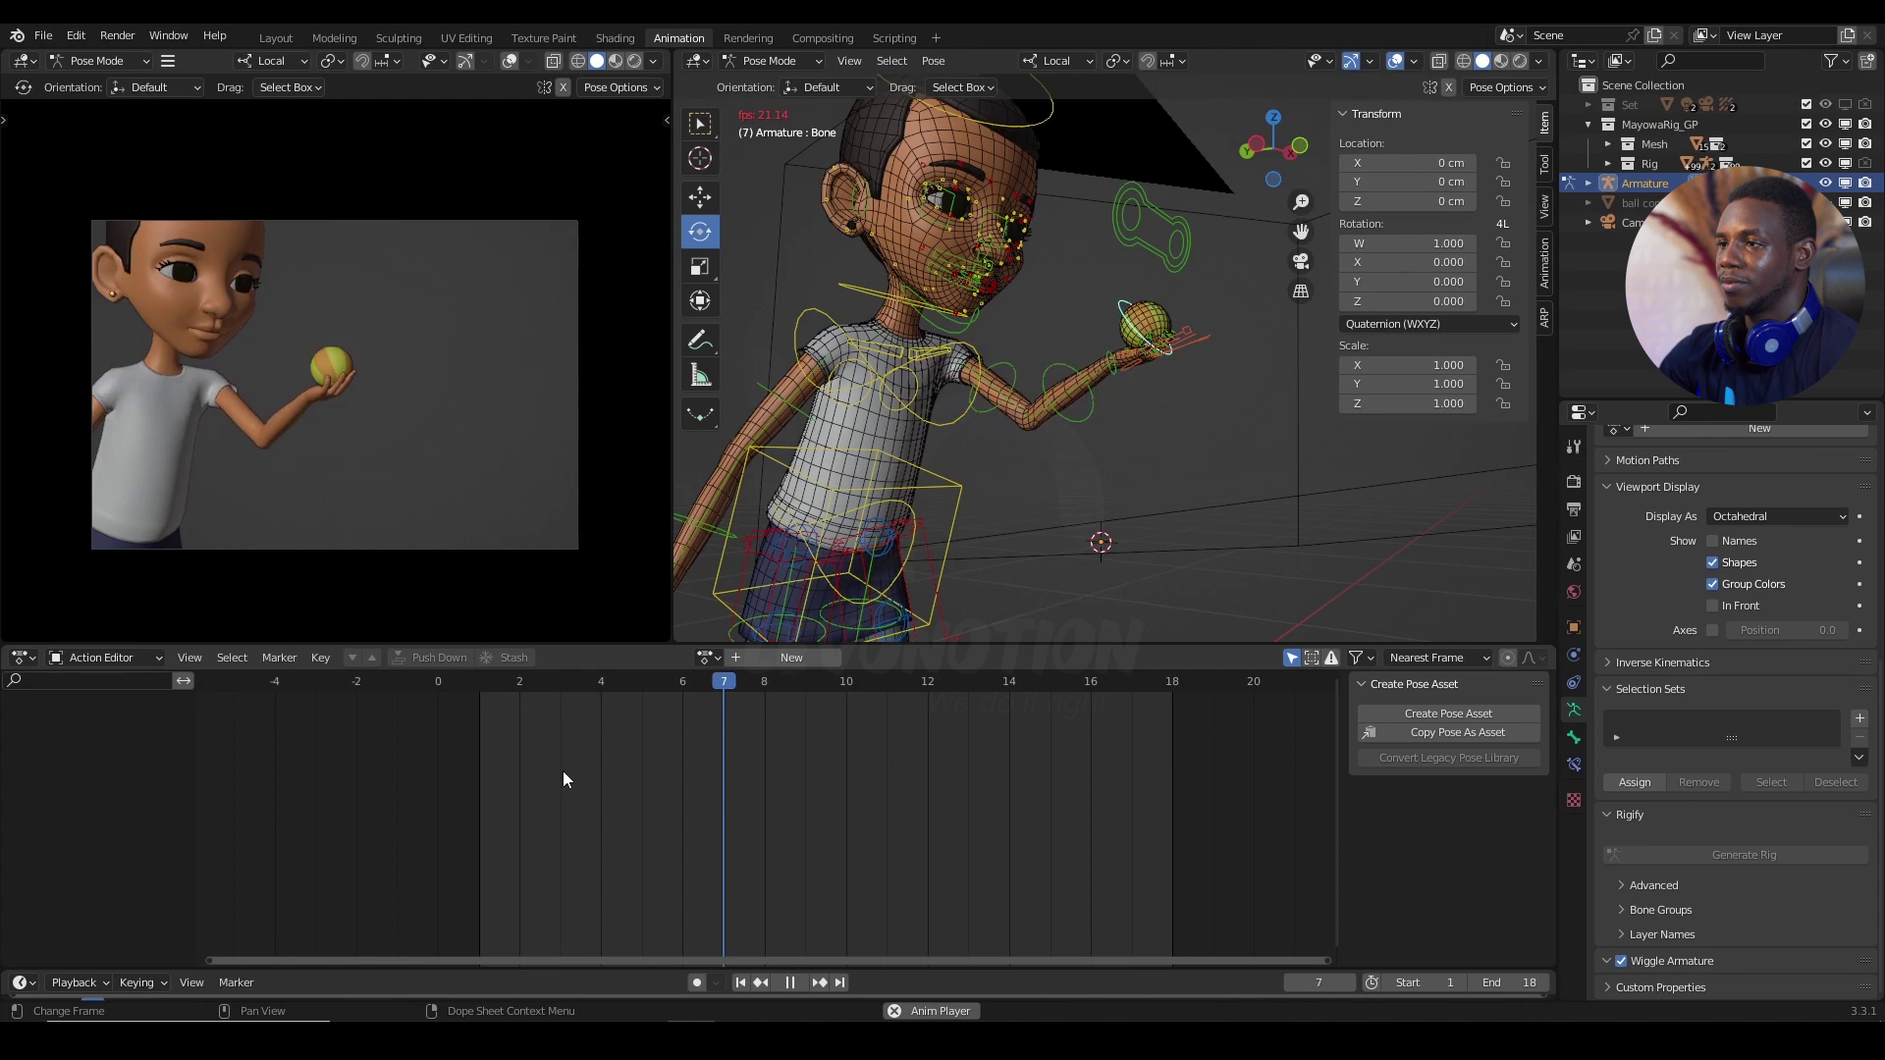
key("space")
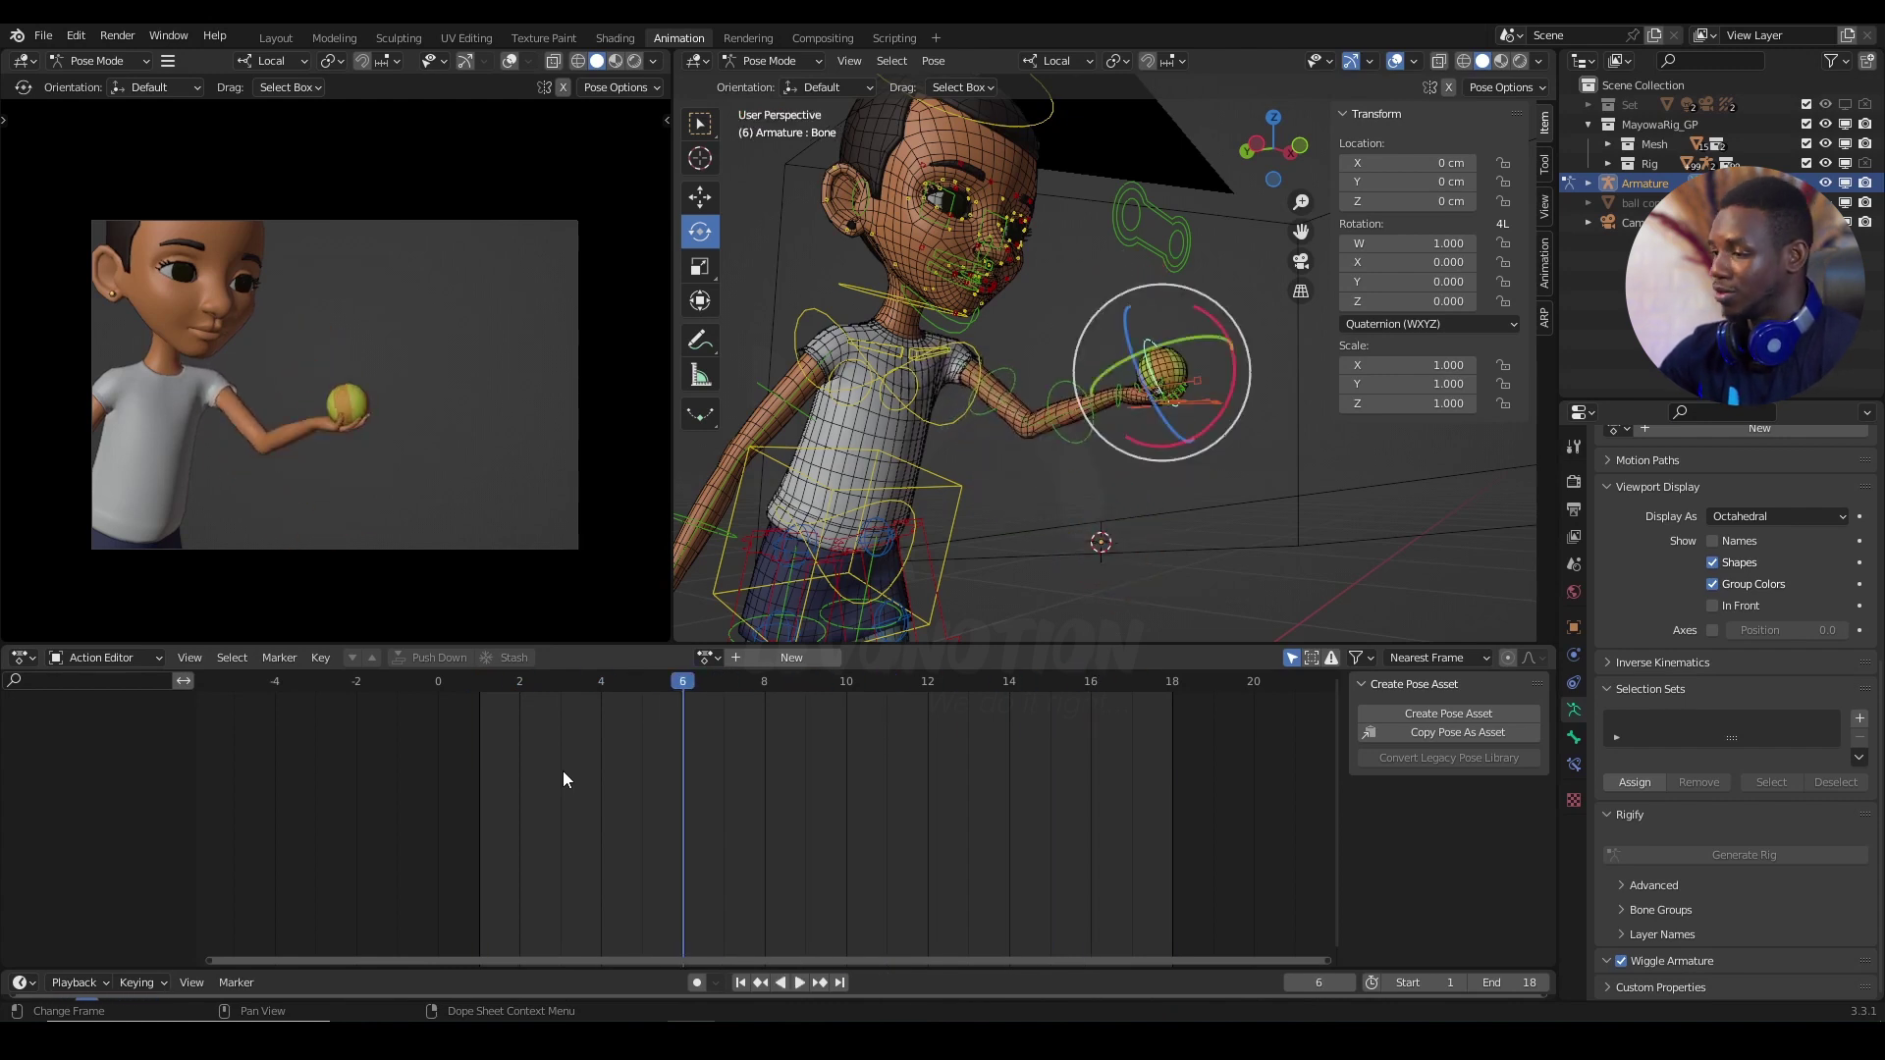
left_click(741, 983)
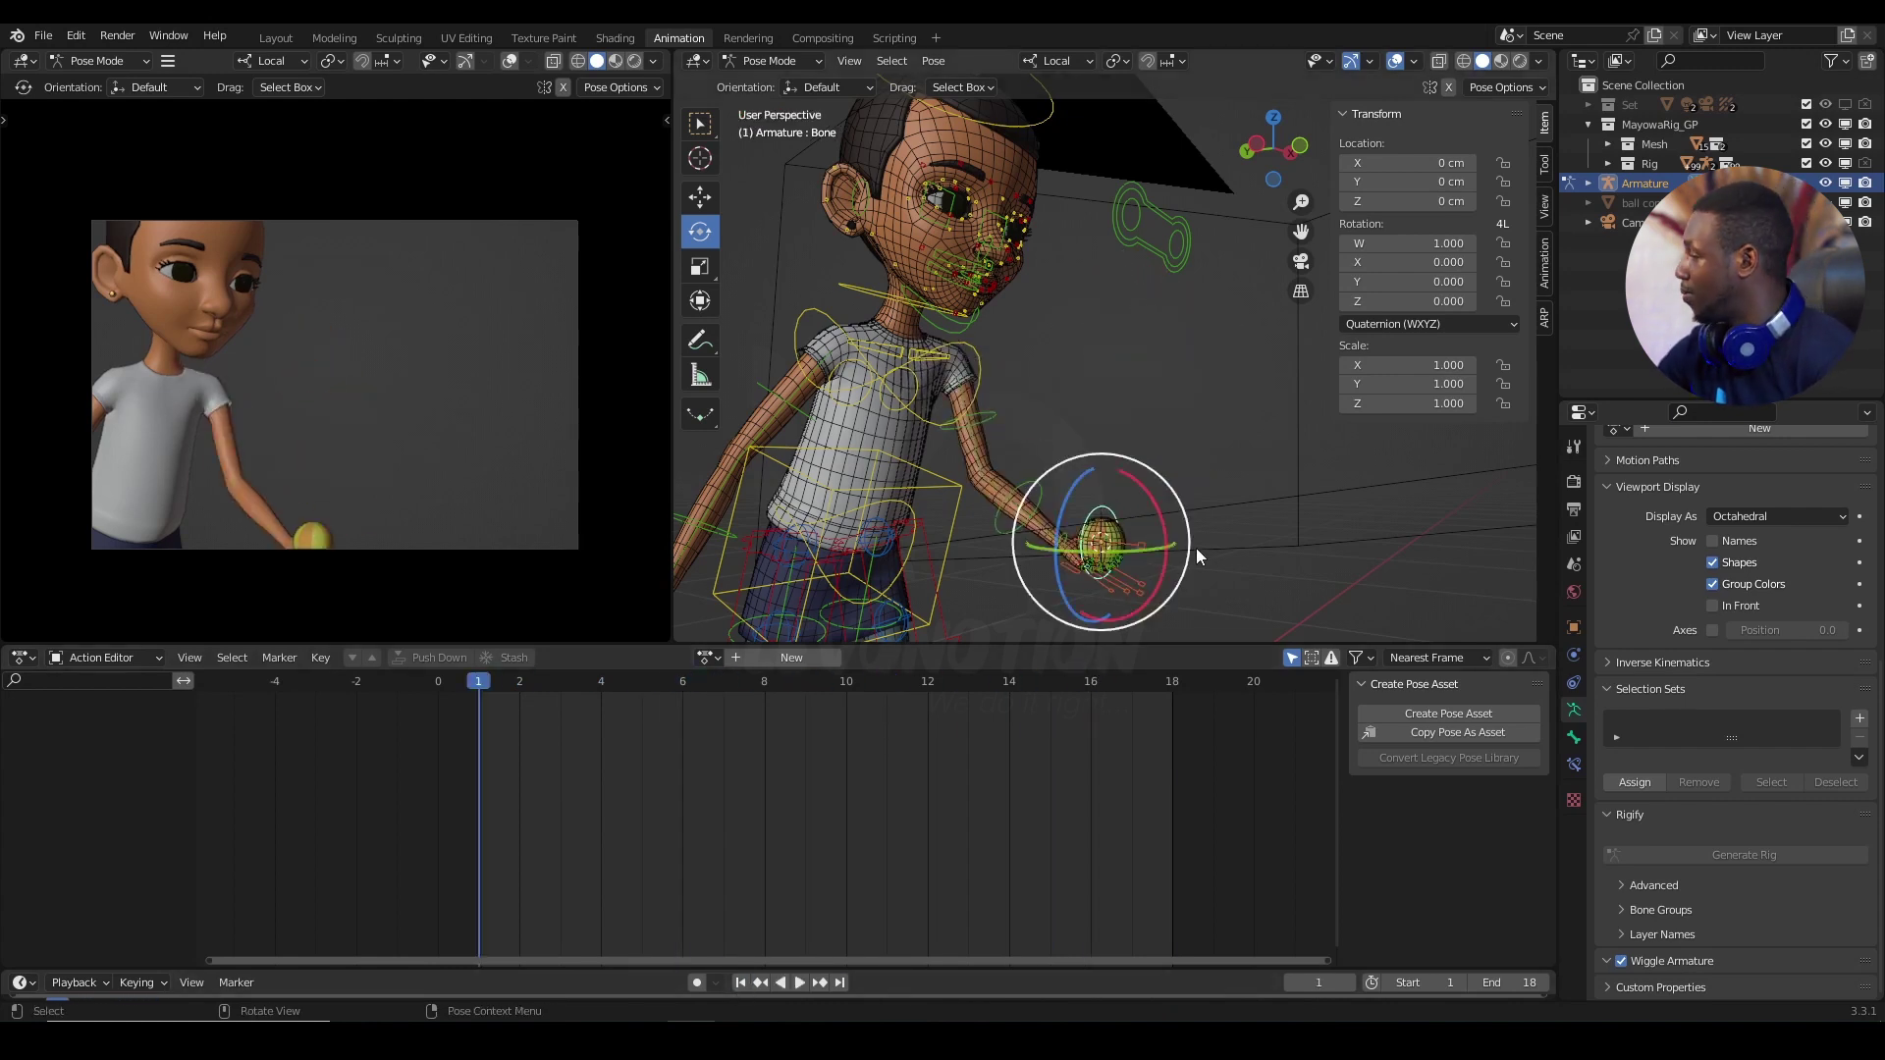
left_click(1574, 765)
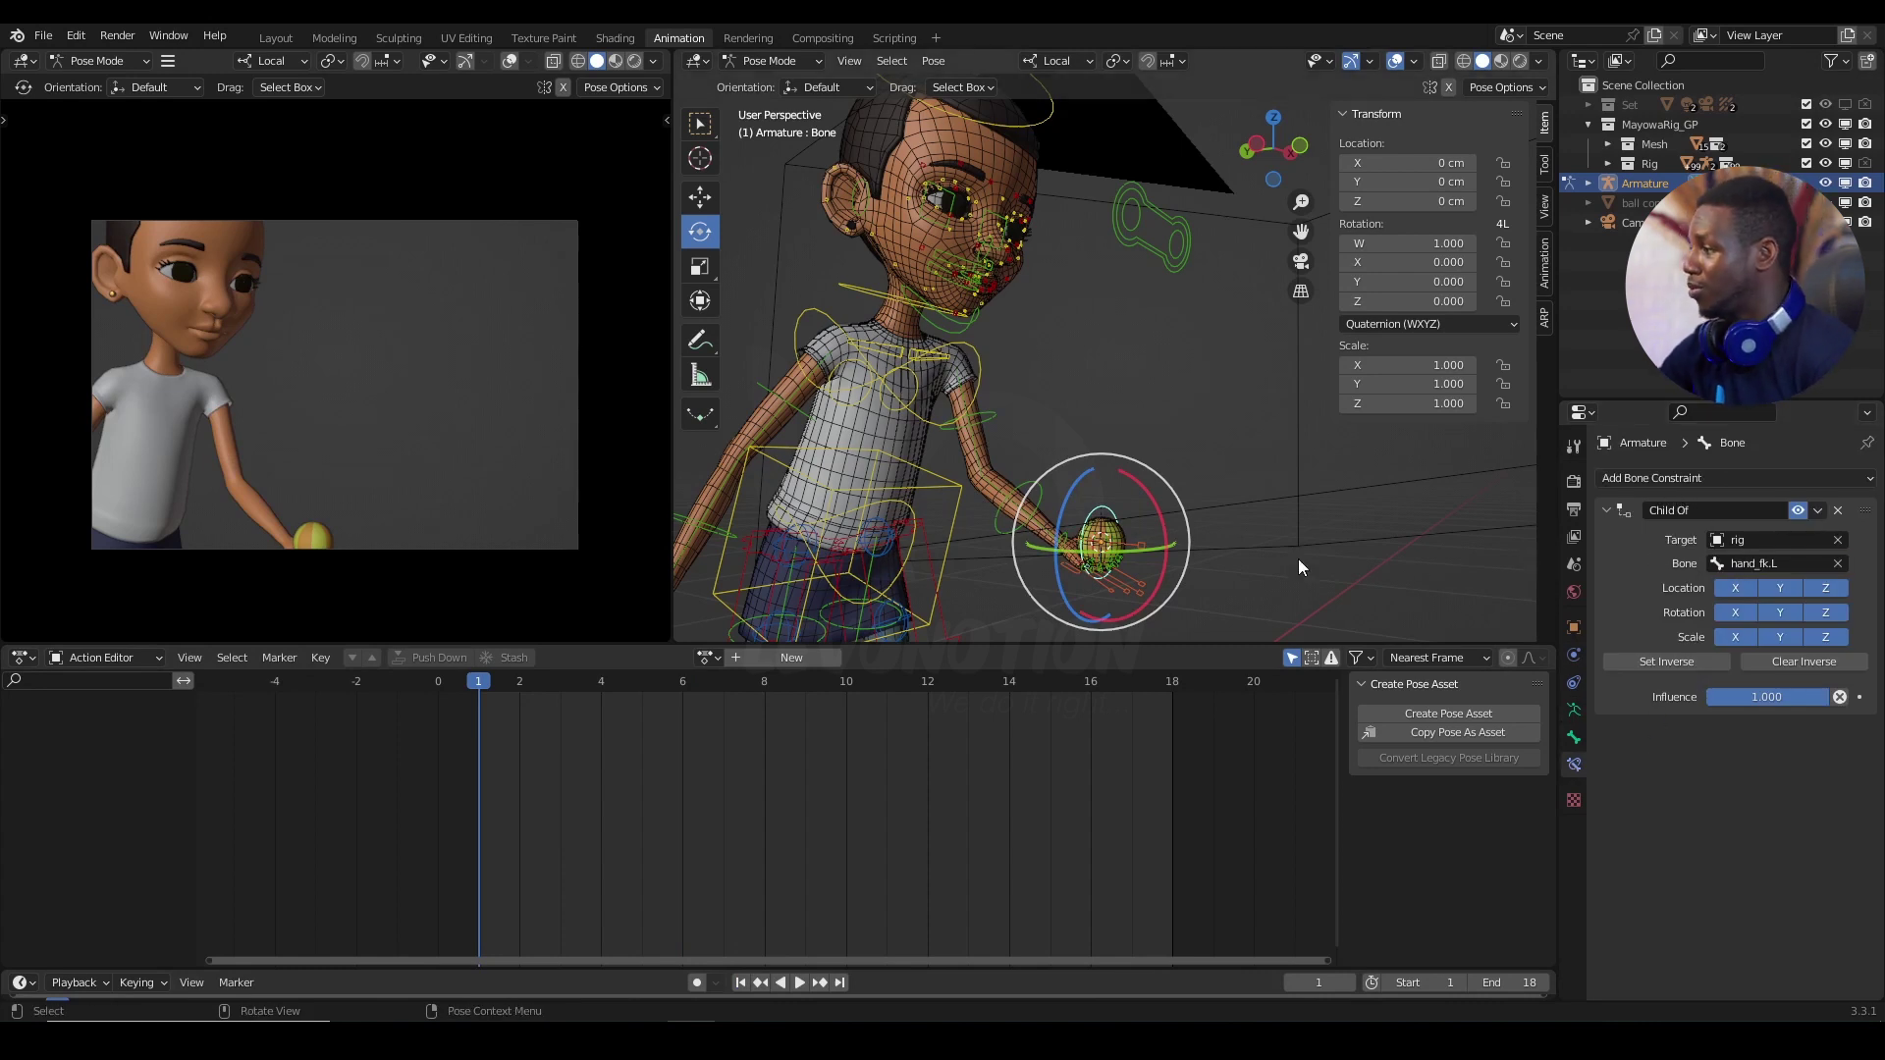
scroll(1115, 505, "up", 2)
middle_click_drag(1130, 507, 1084, 437, "shift")
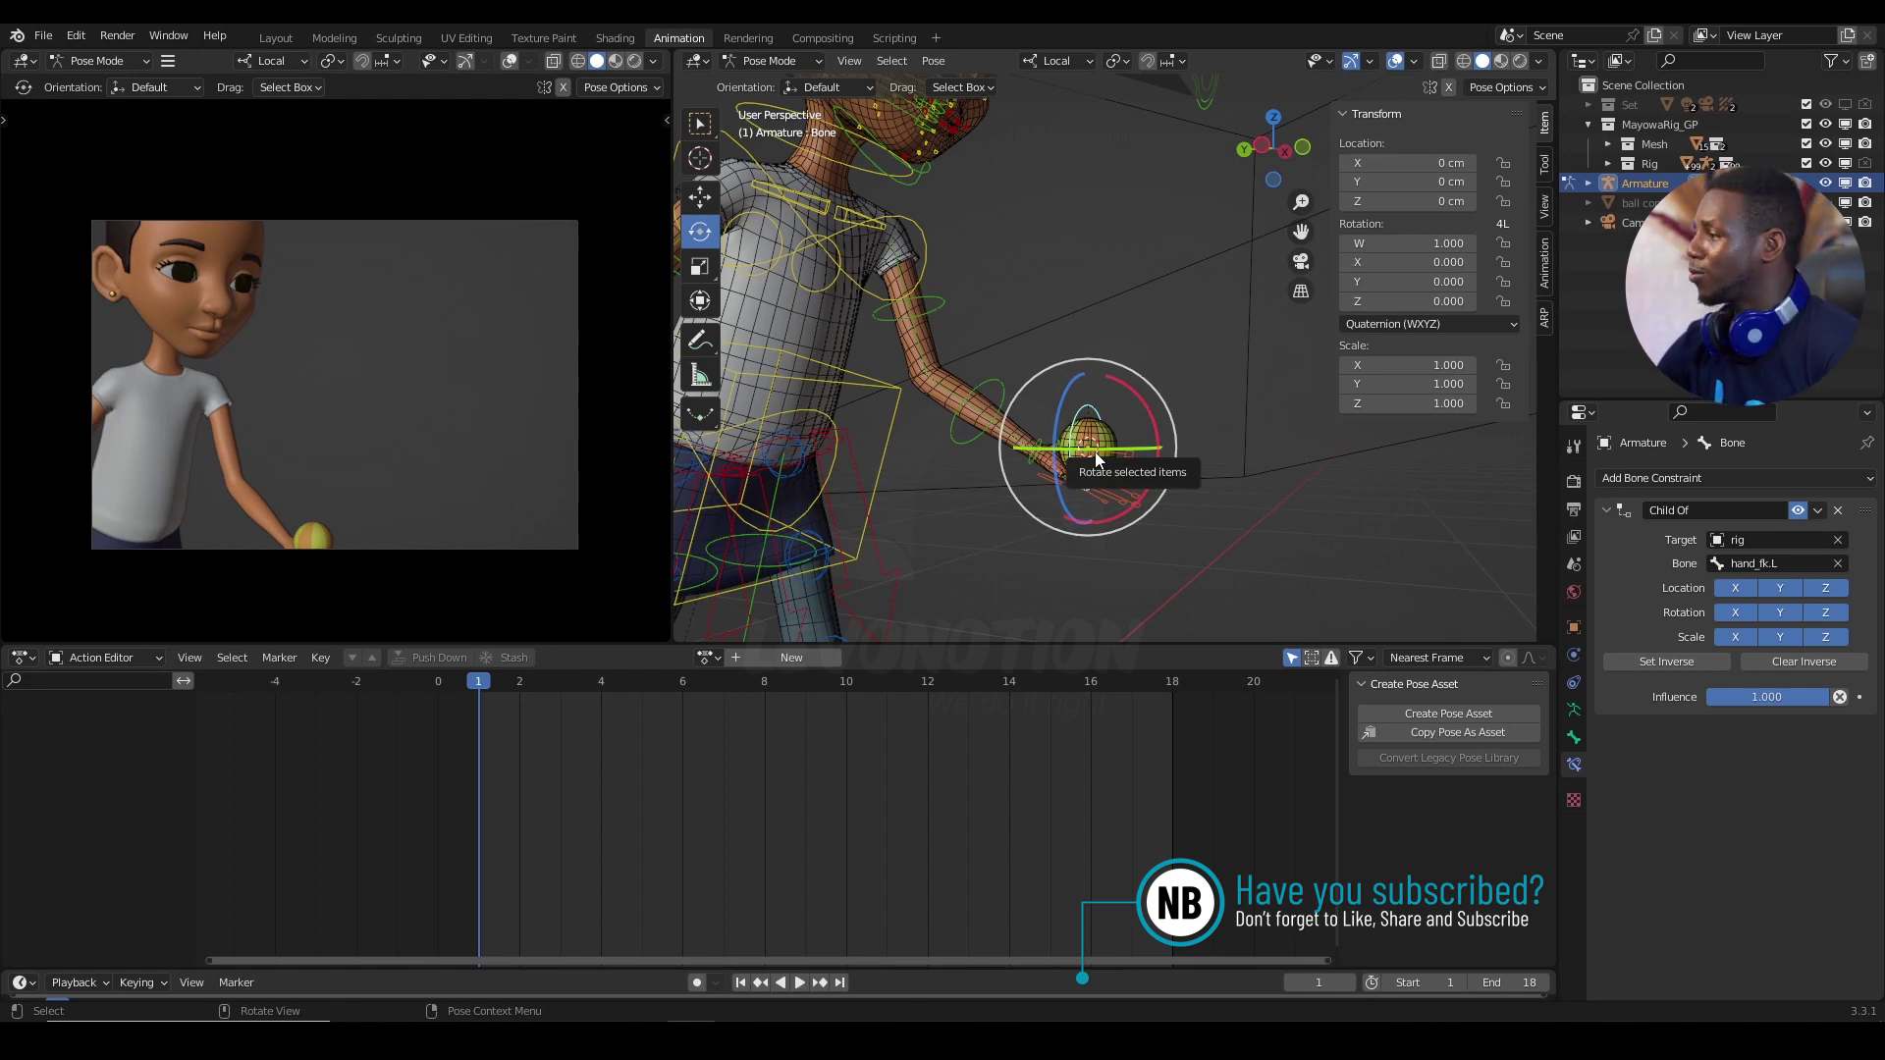
middle_click_drag(1096, 454, 1149, 397)
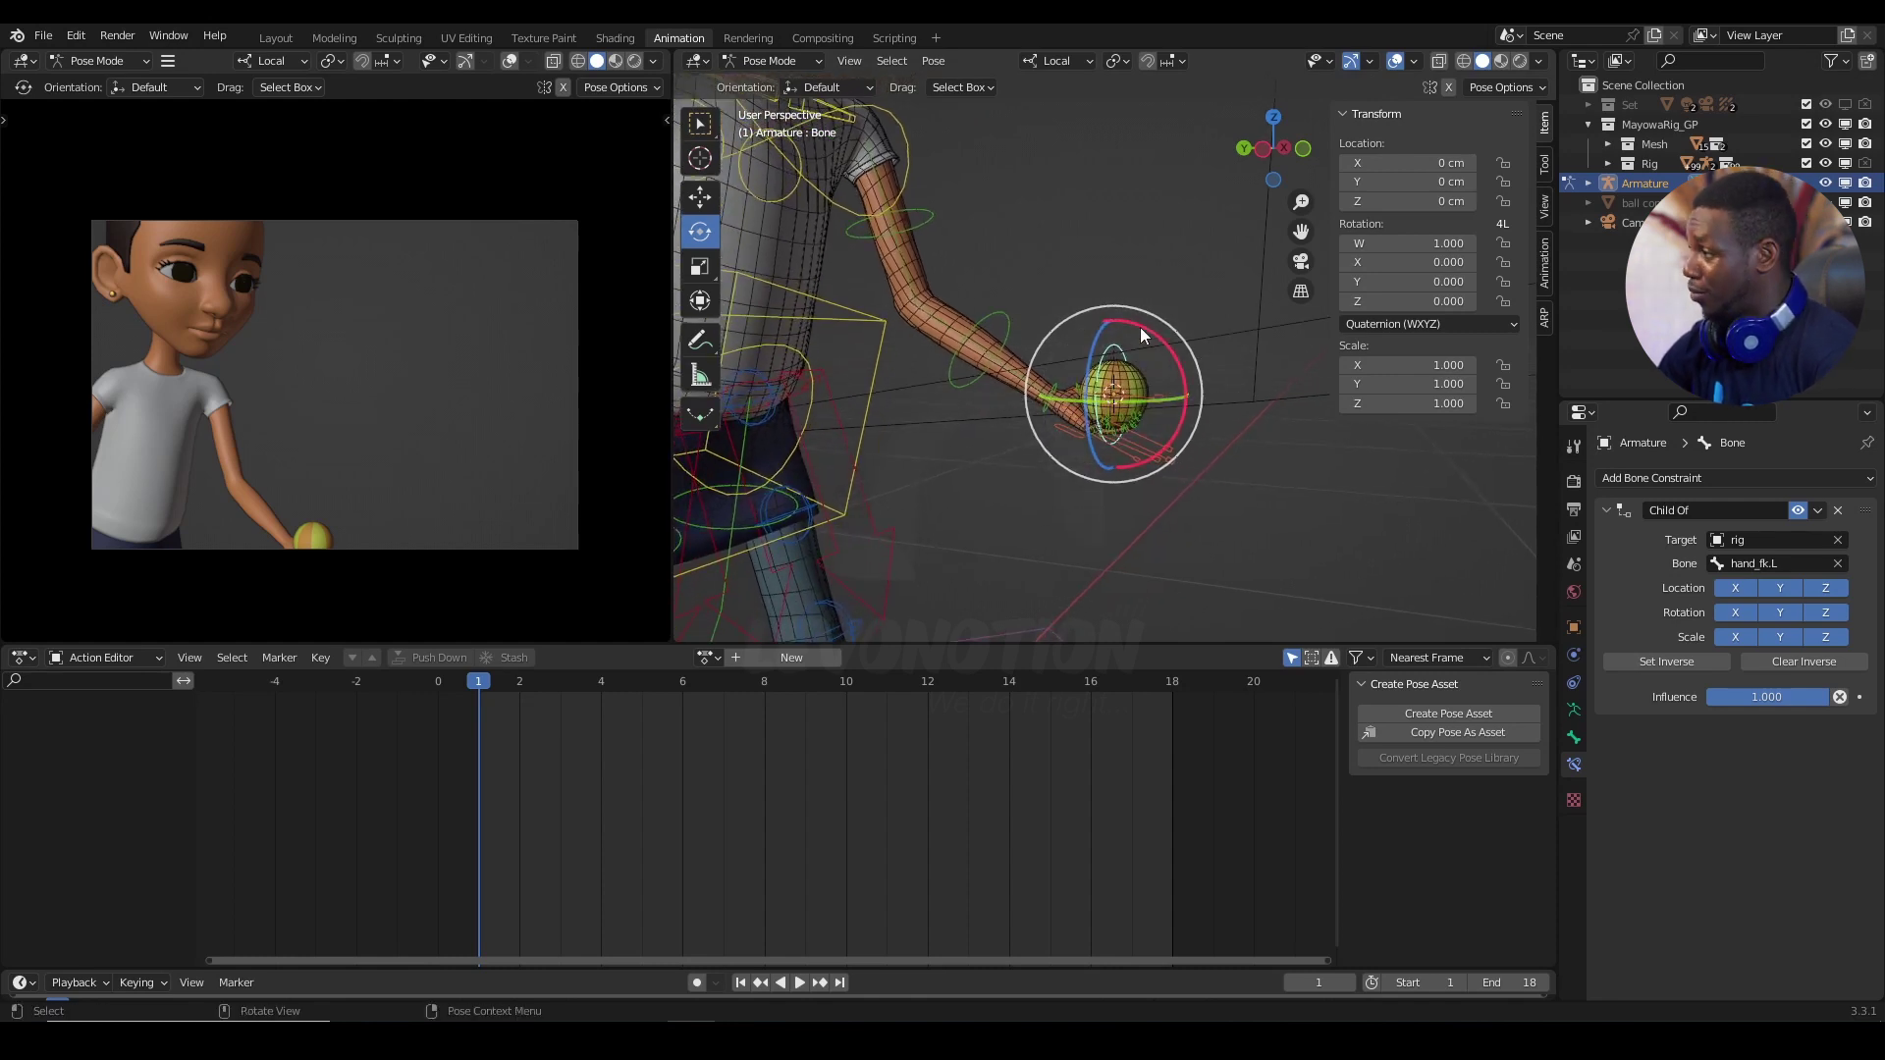
key("g")
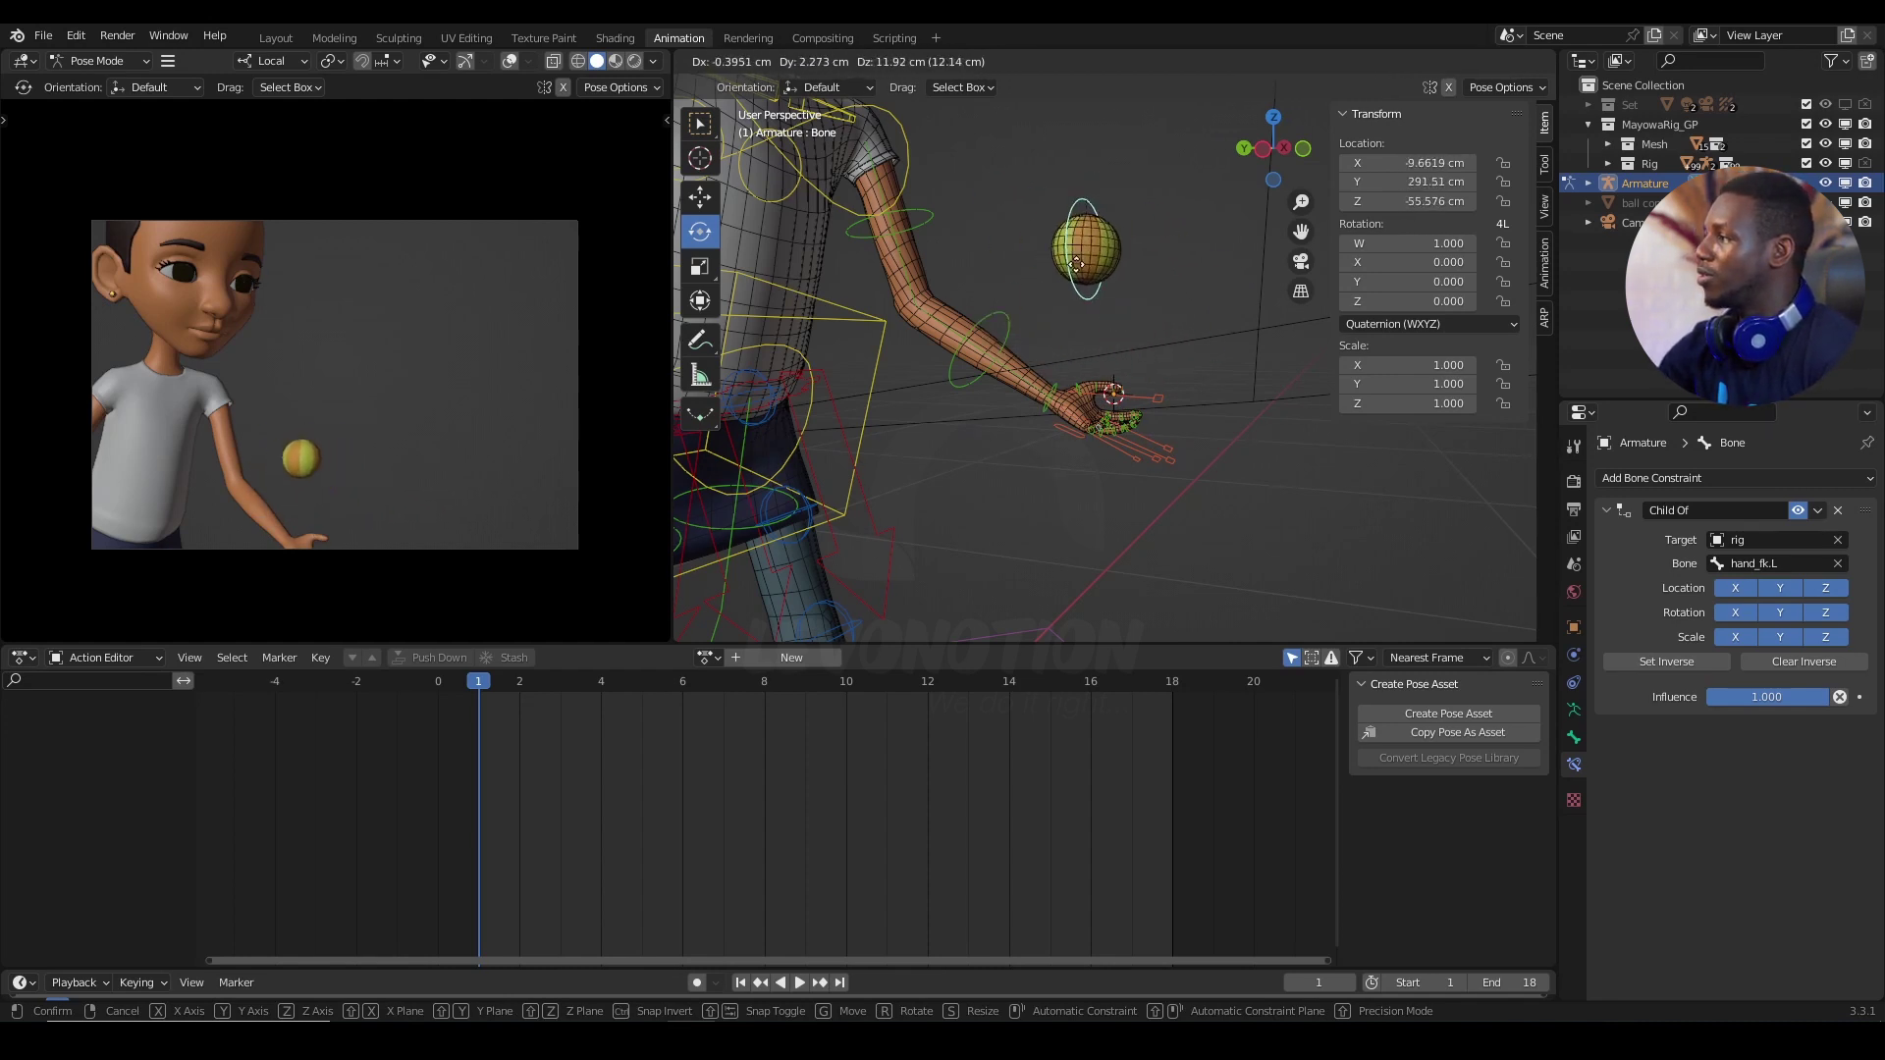
key("Escape")
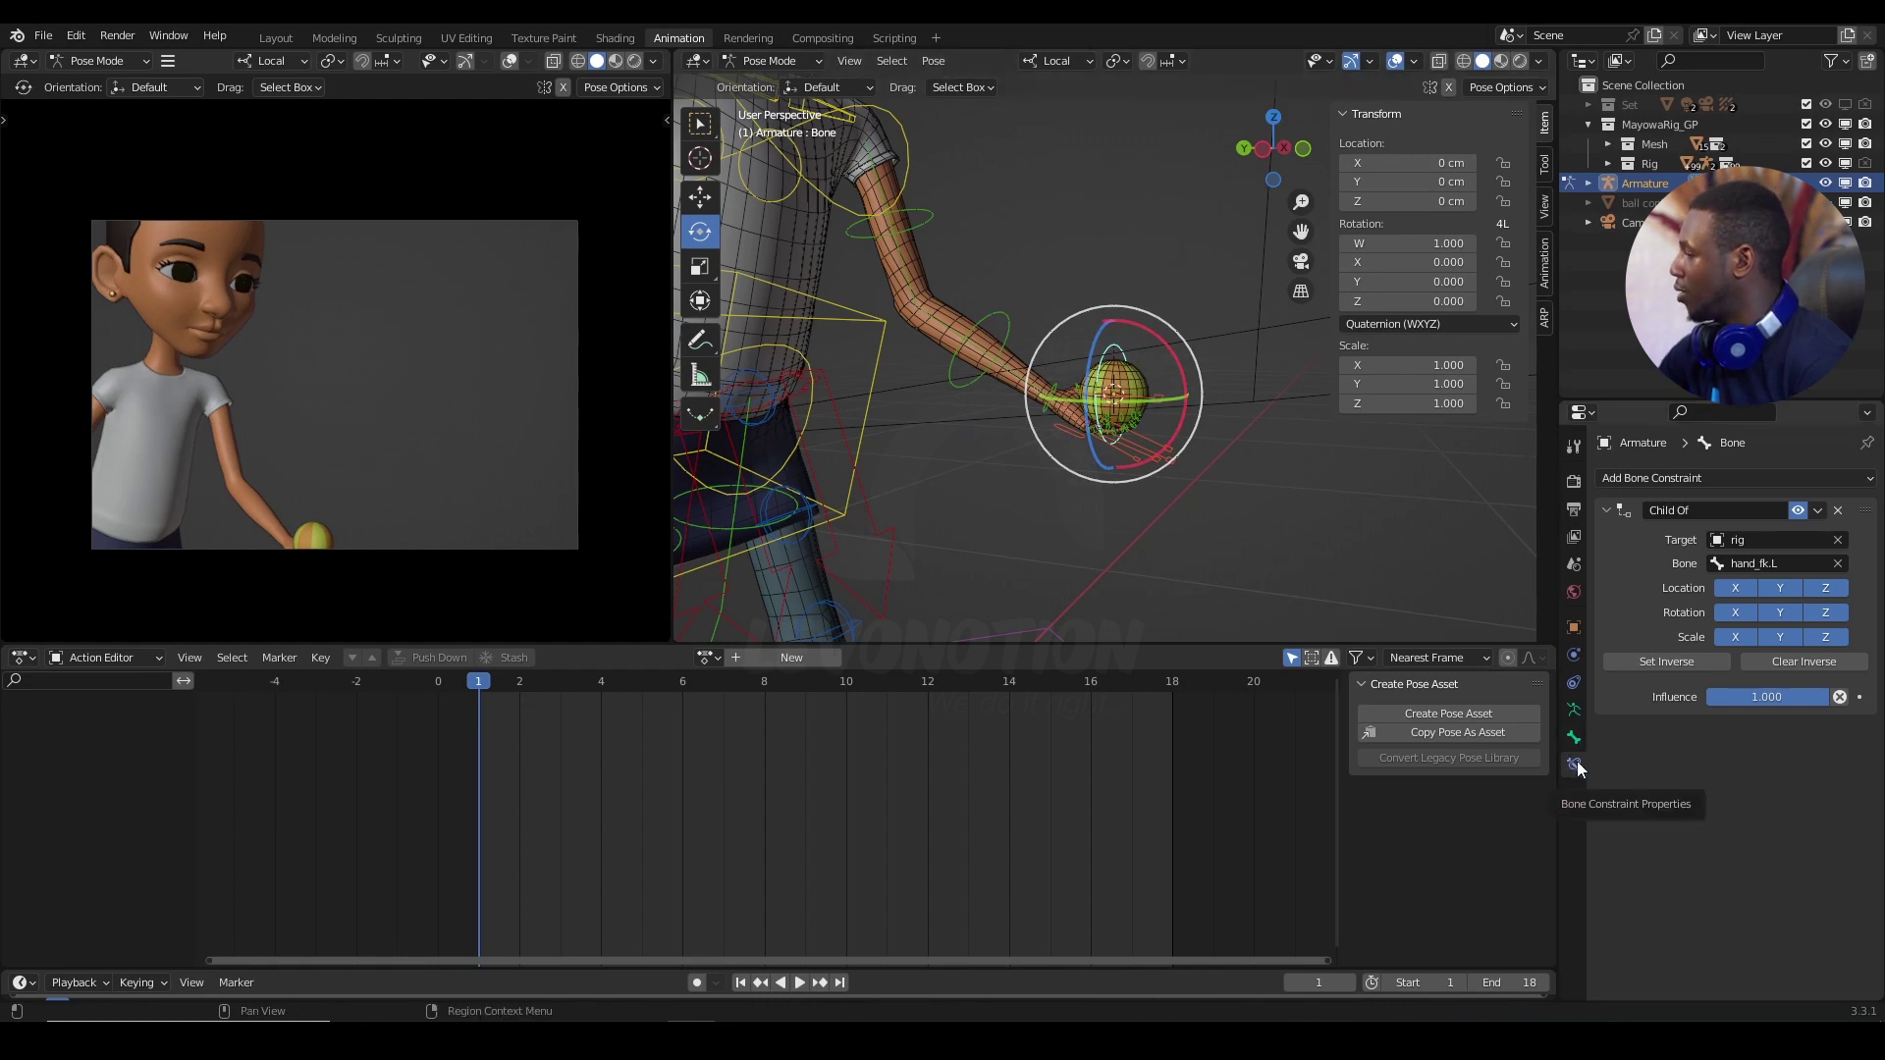
Step: Clear the rig target from the ball bone's Child Of constraint, keeping influence 1.000
left_click(1683, 478)
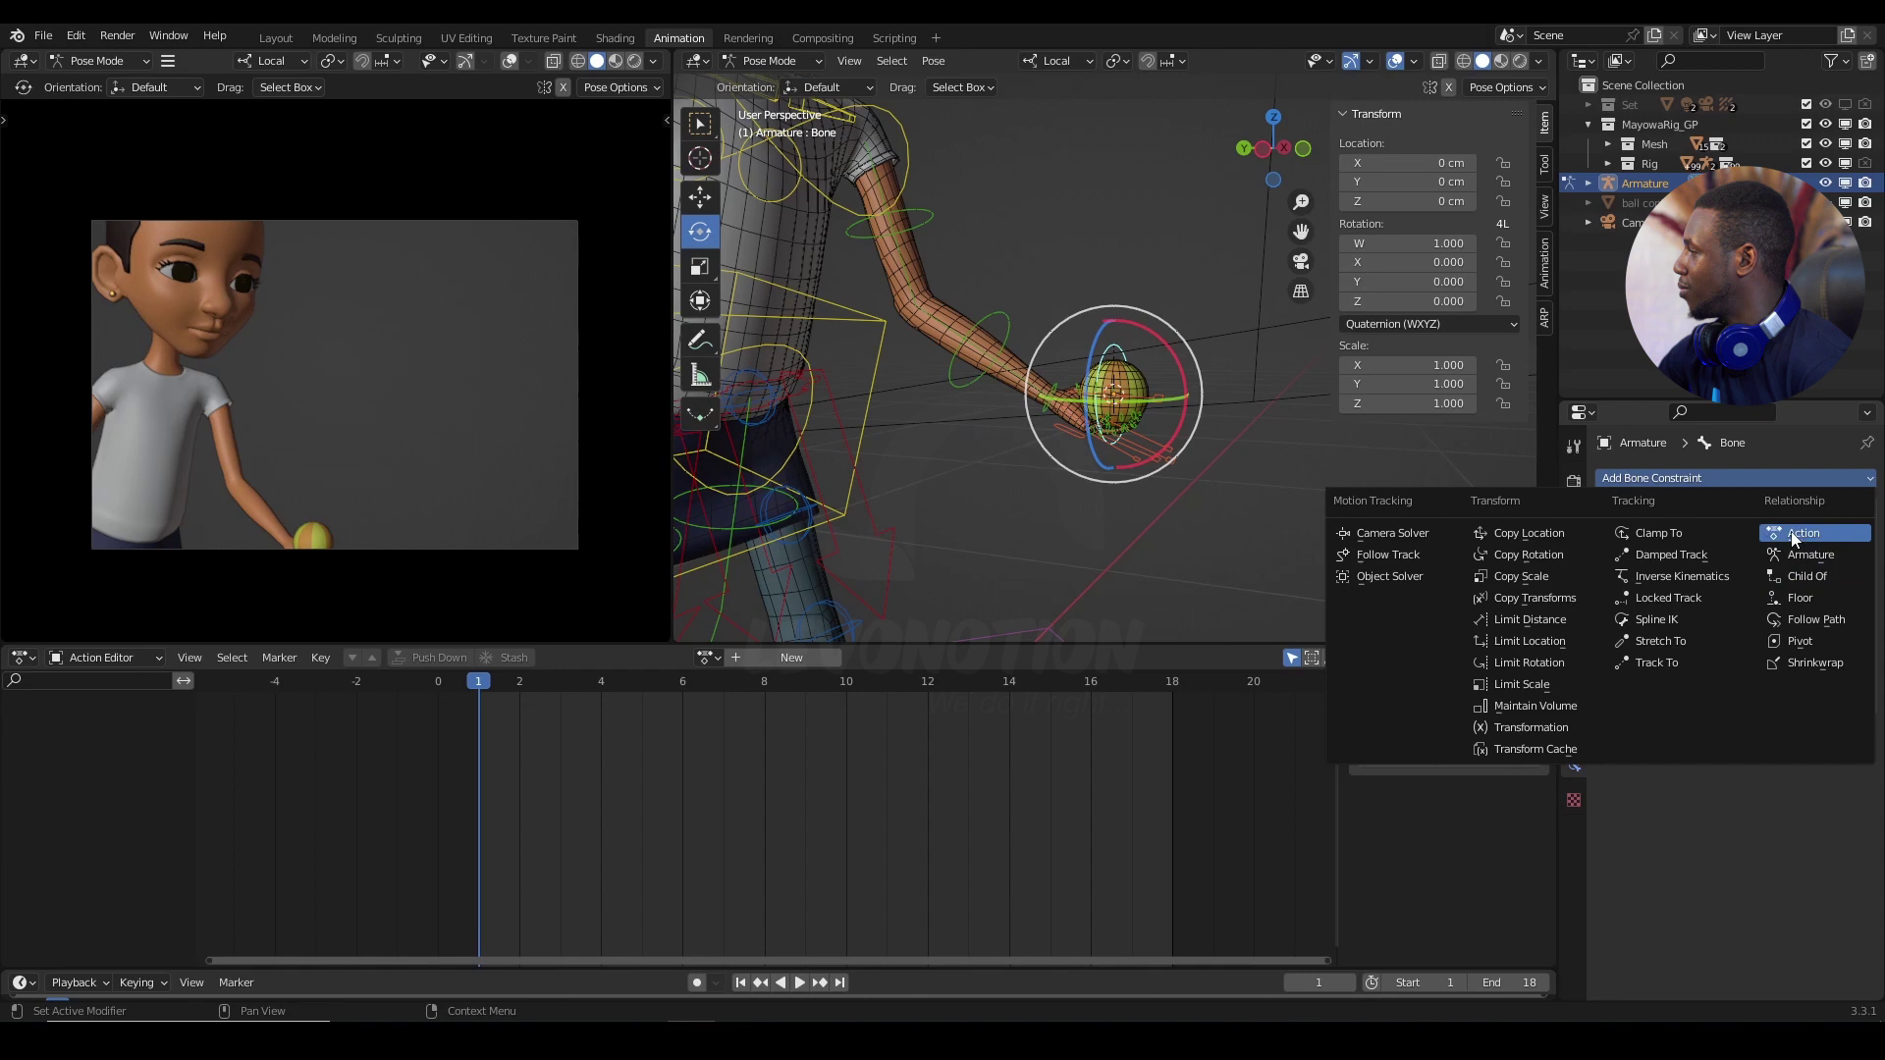
left_click(1813, 577)
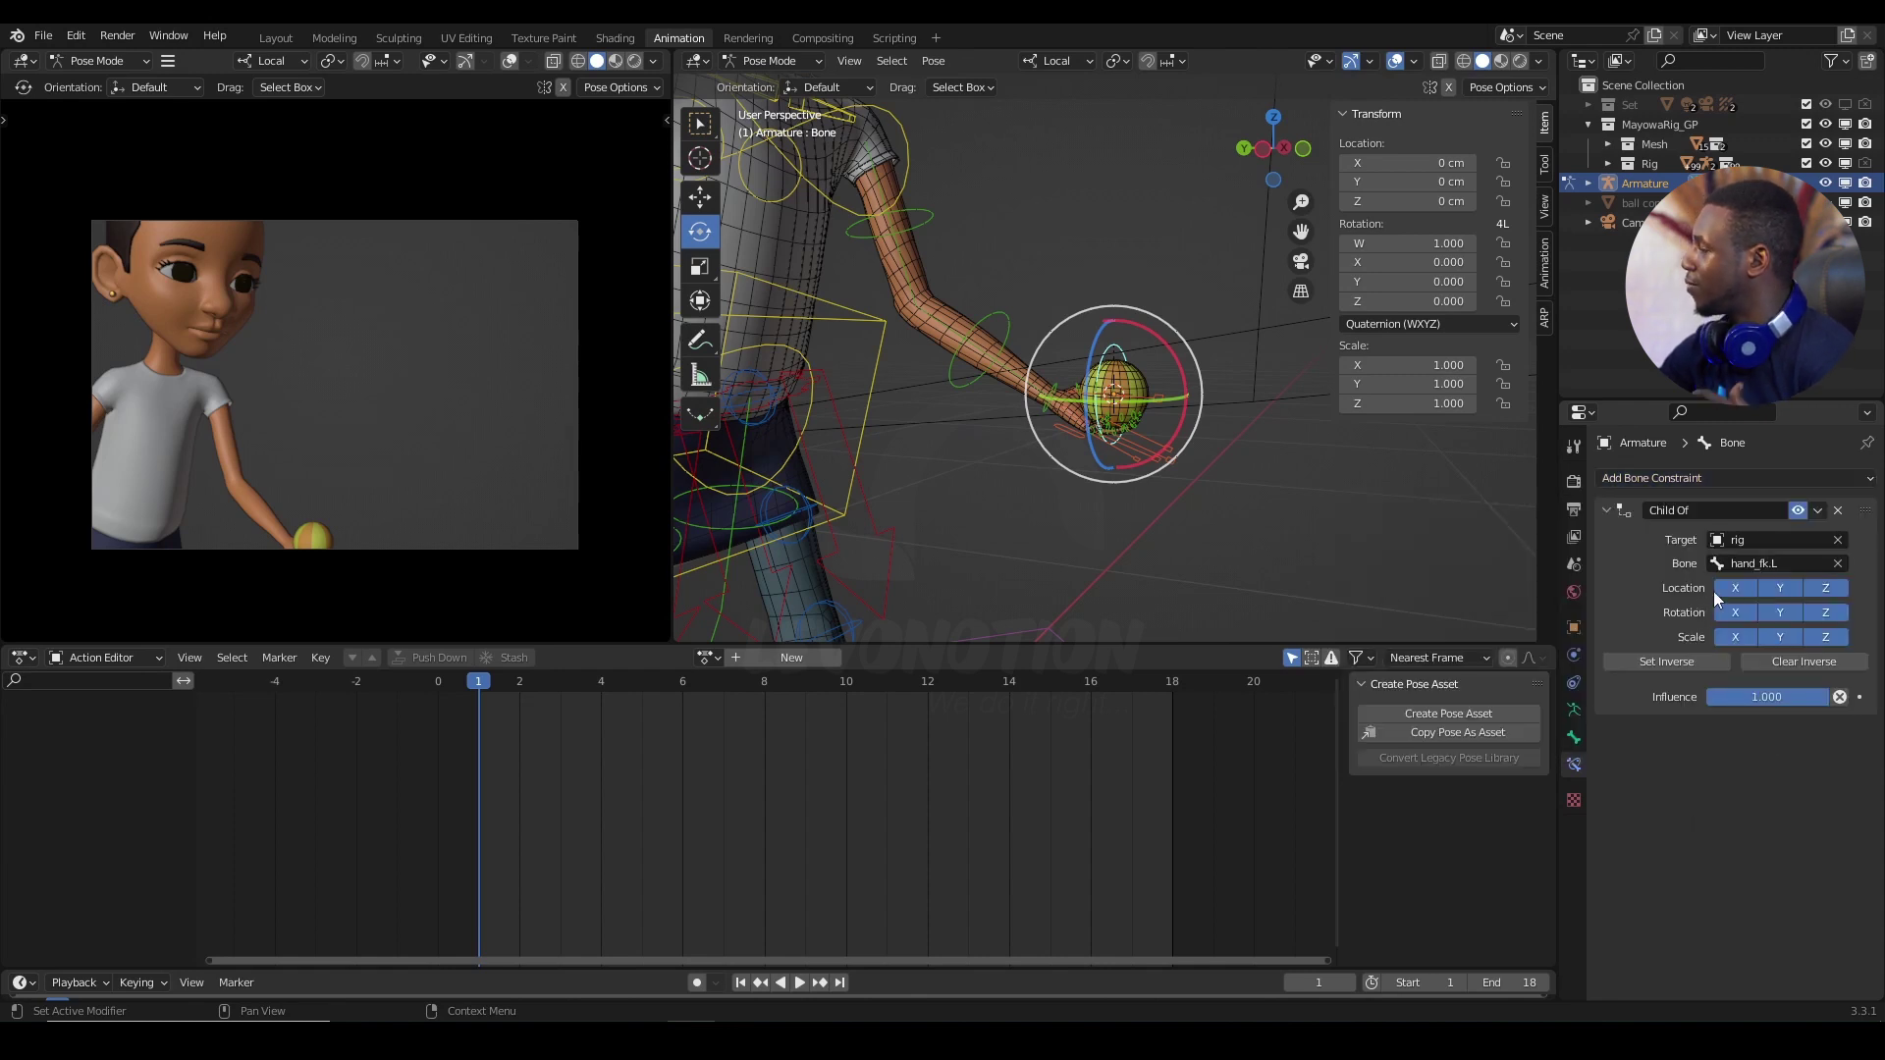
left_click(1838, 541)
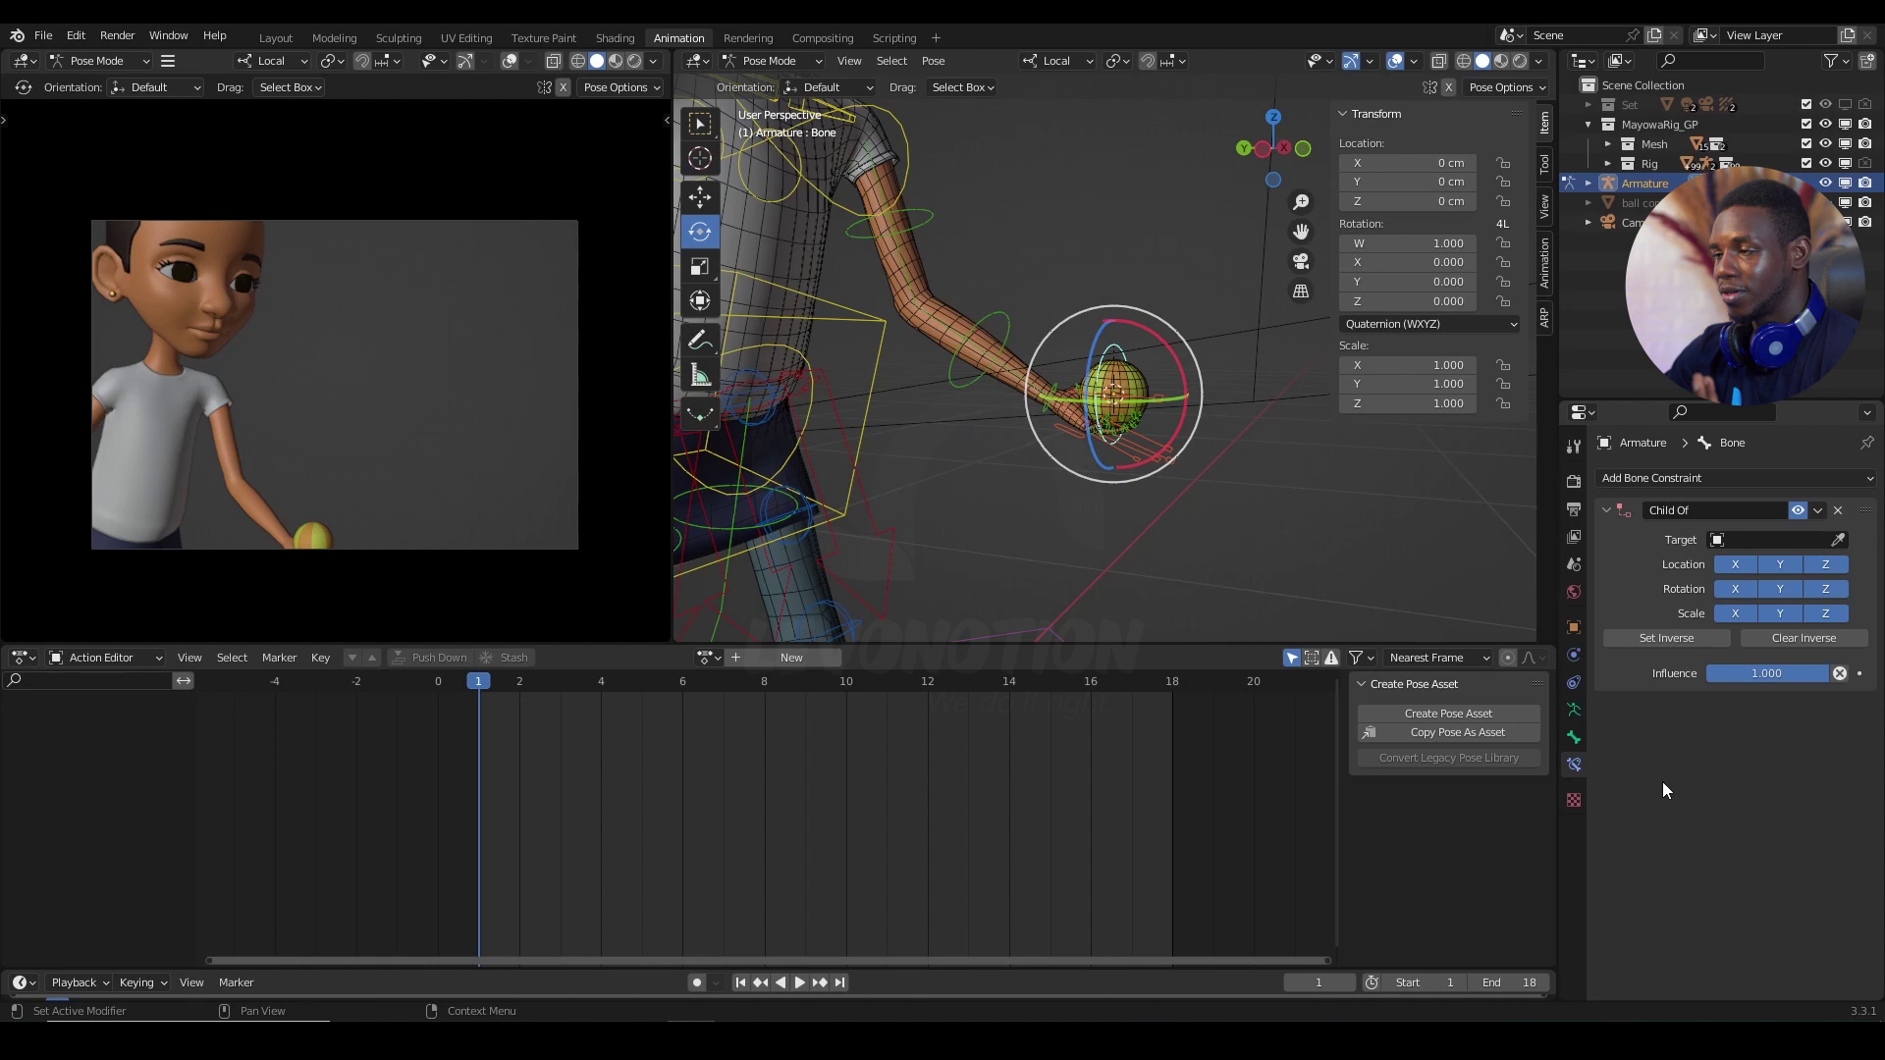
Step: Retarget the ball bone's Child Of constraint to rig, following hand_fk.L
left_click(1061, 385)
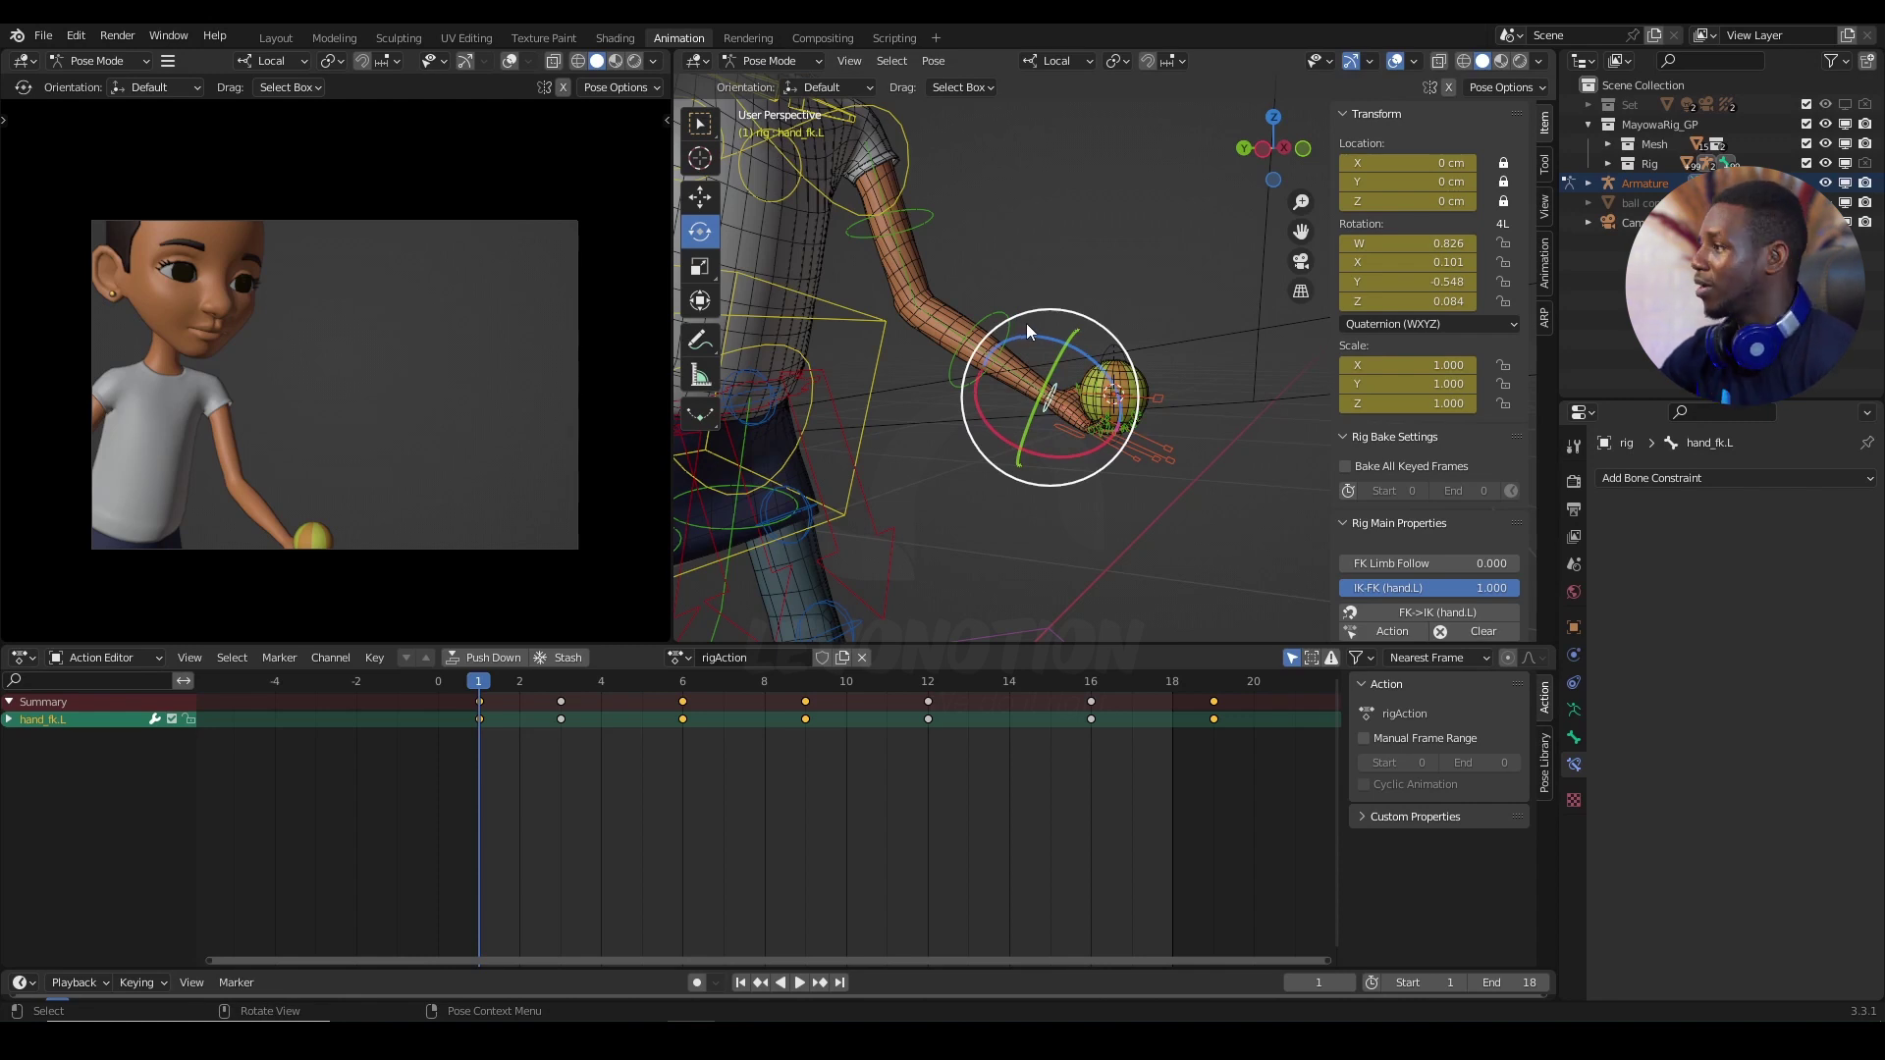
left_click(1114, 343)
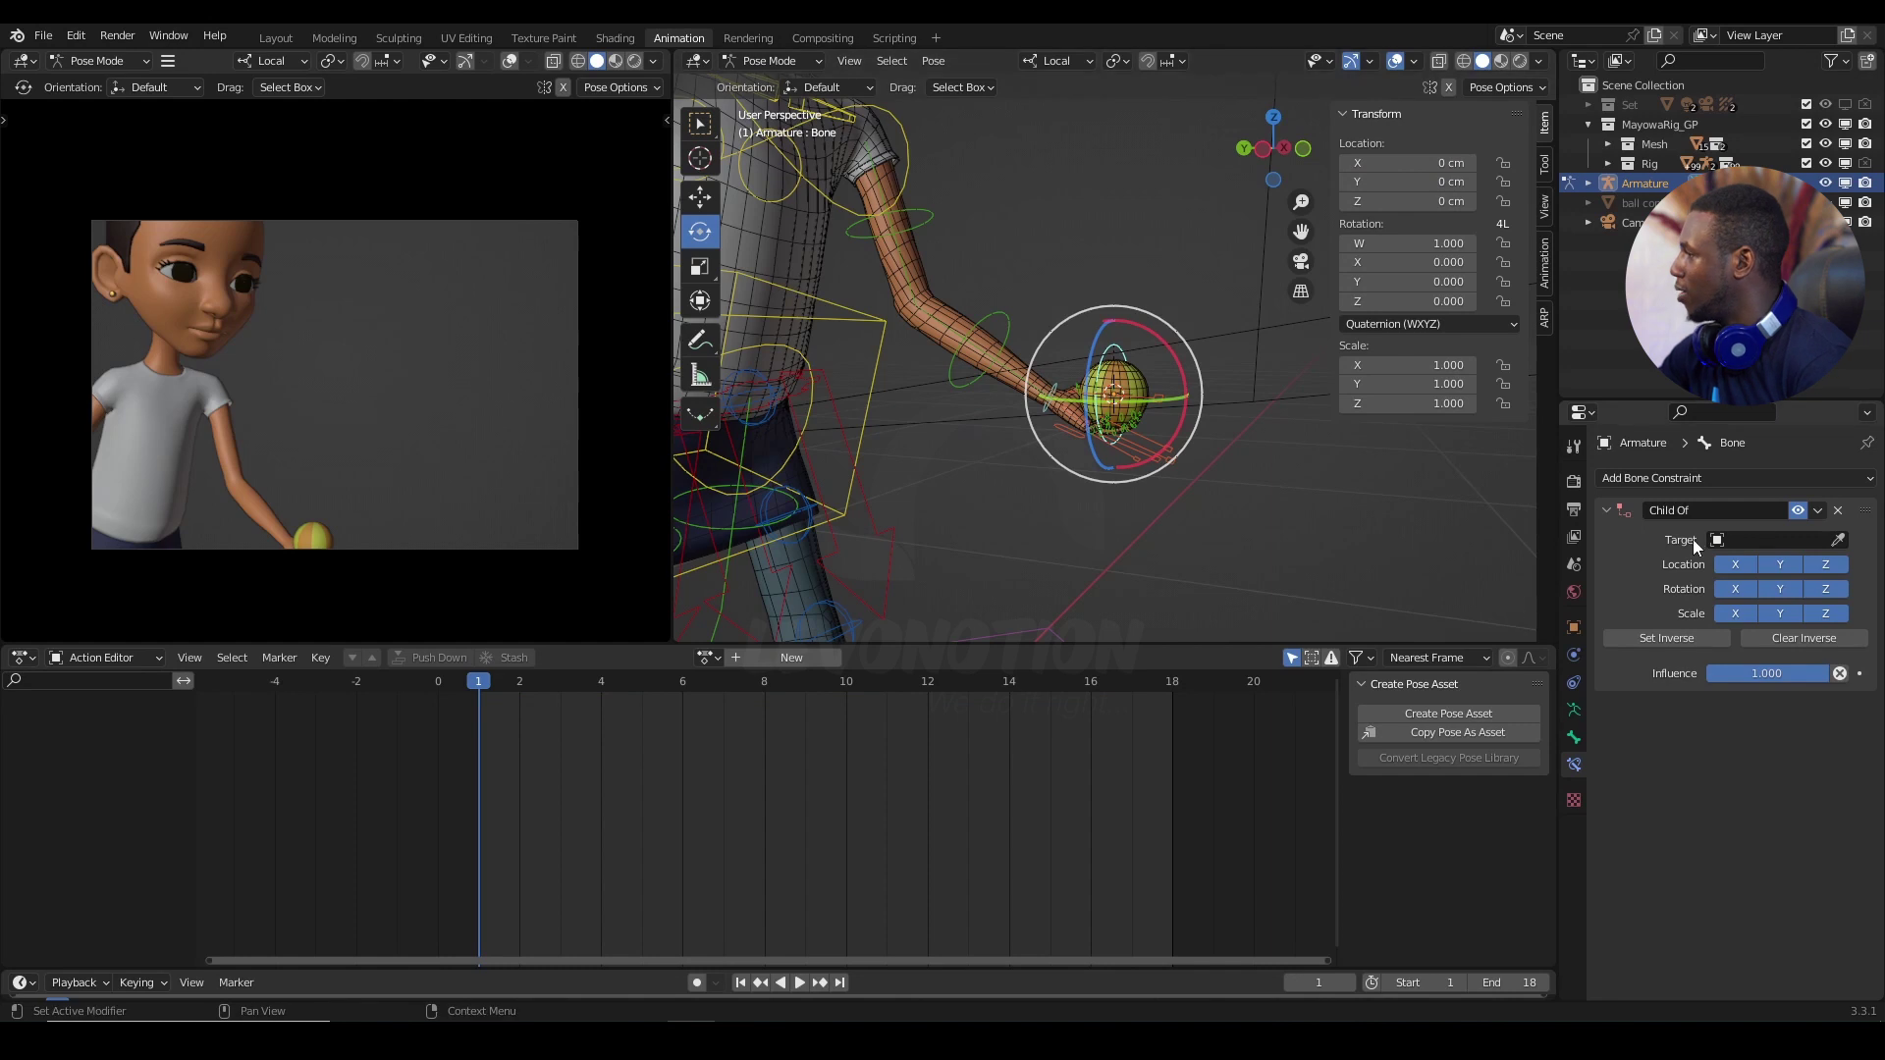
left_click(1760, 539)
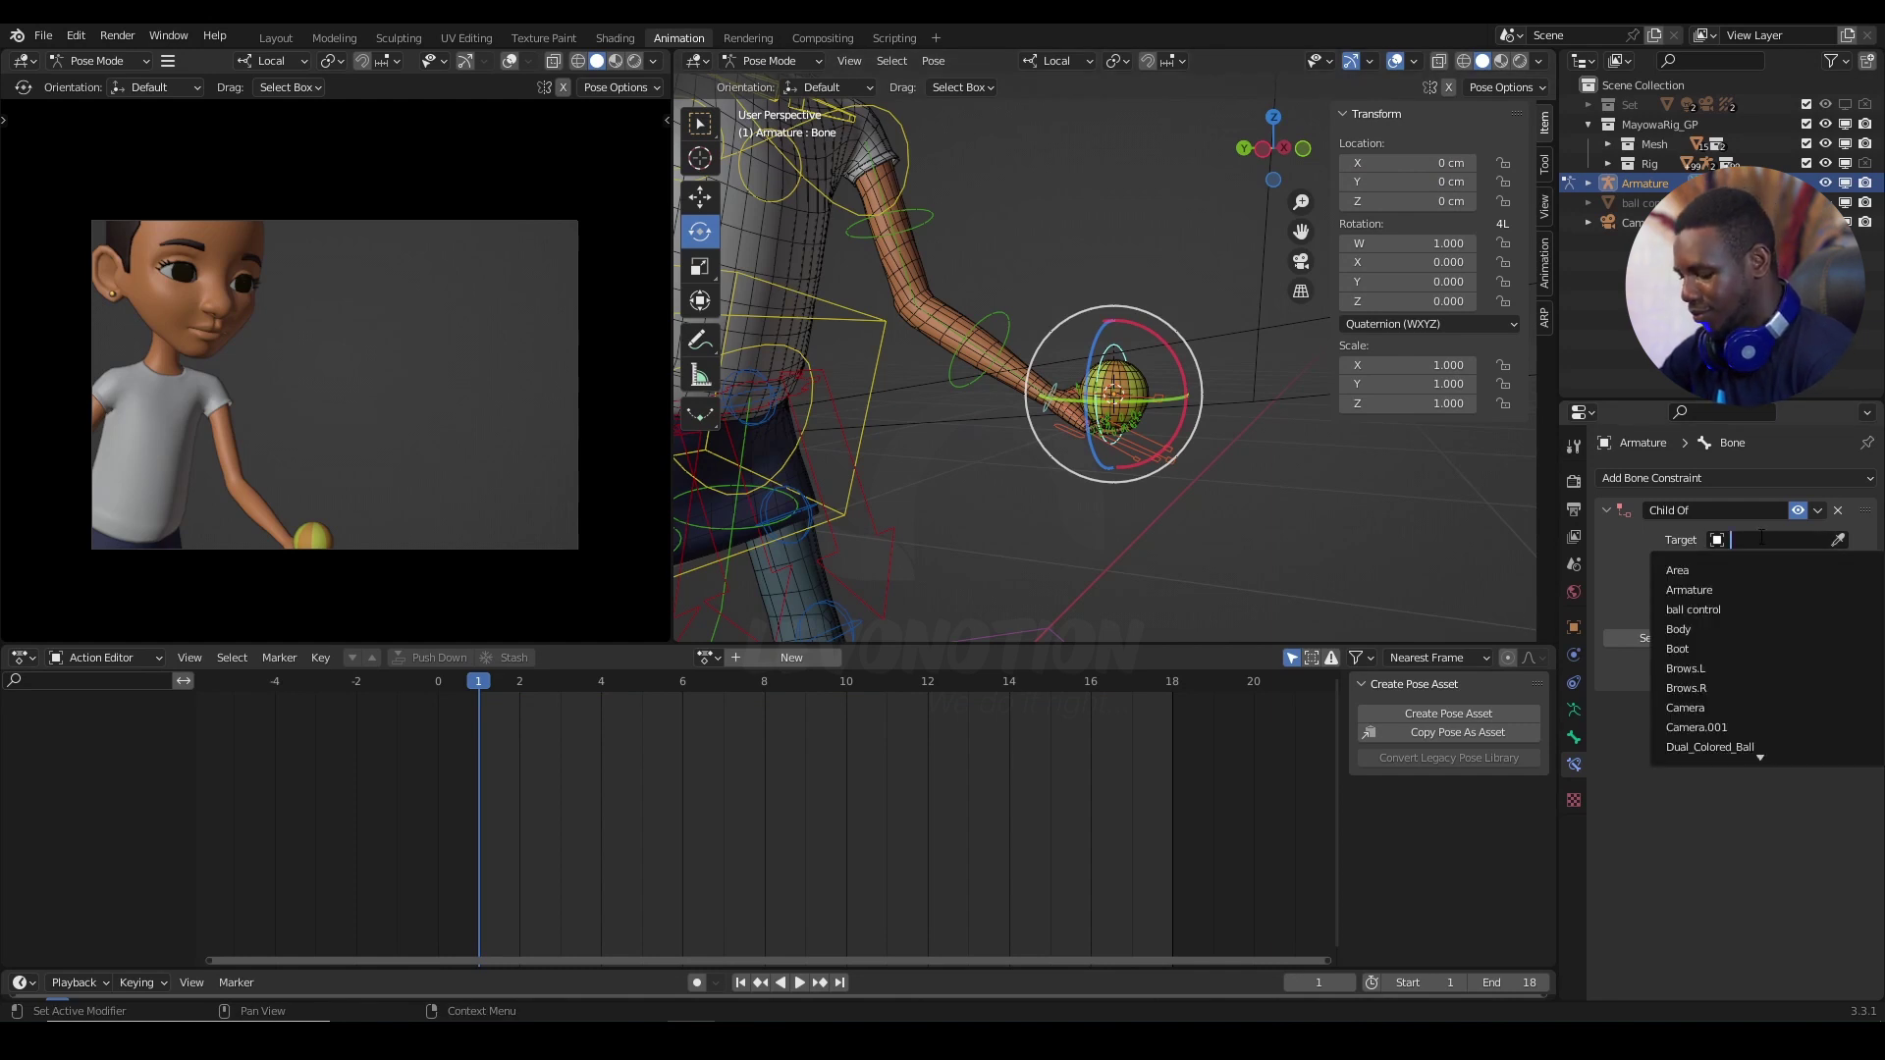
type("rig")
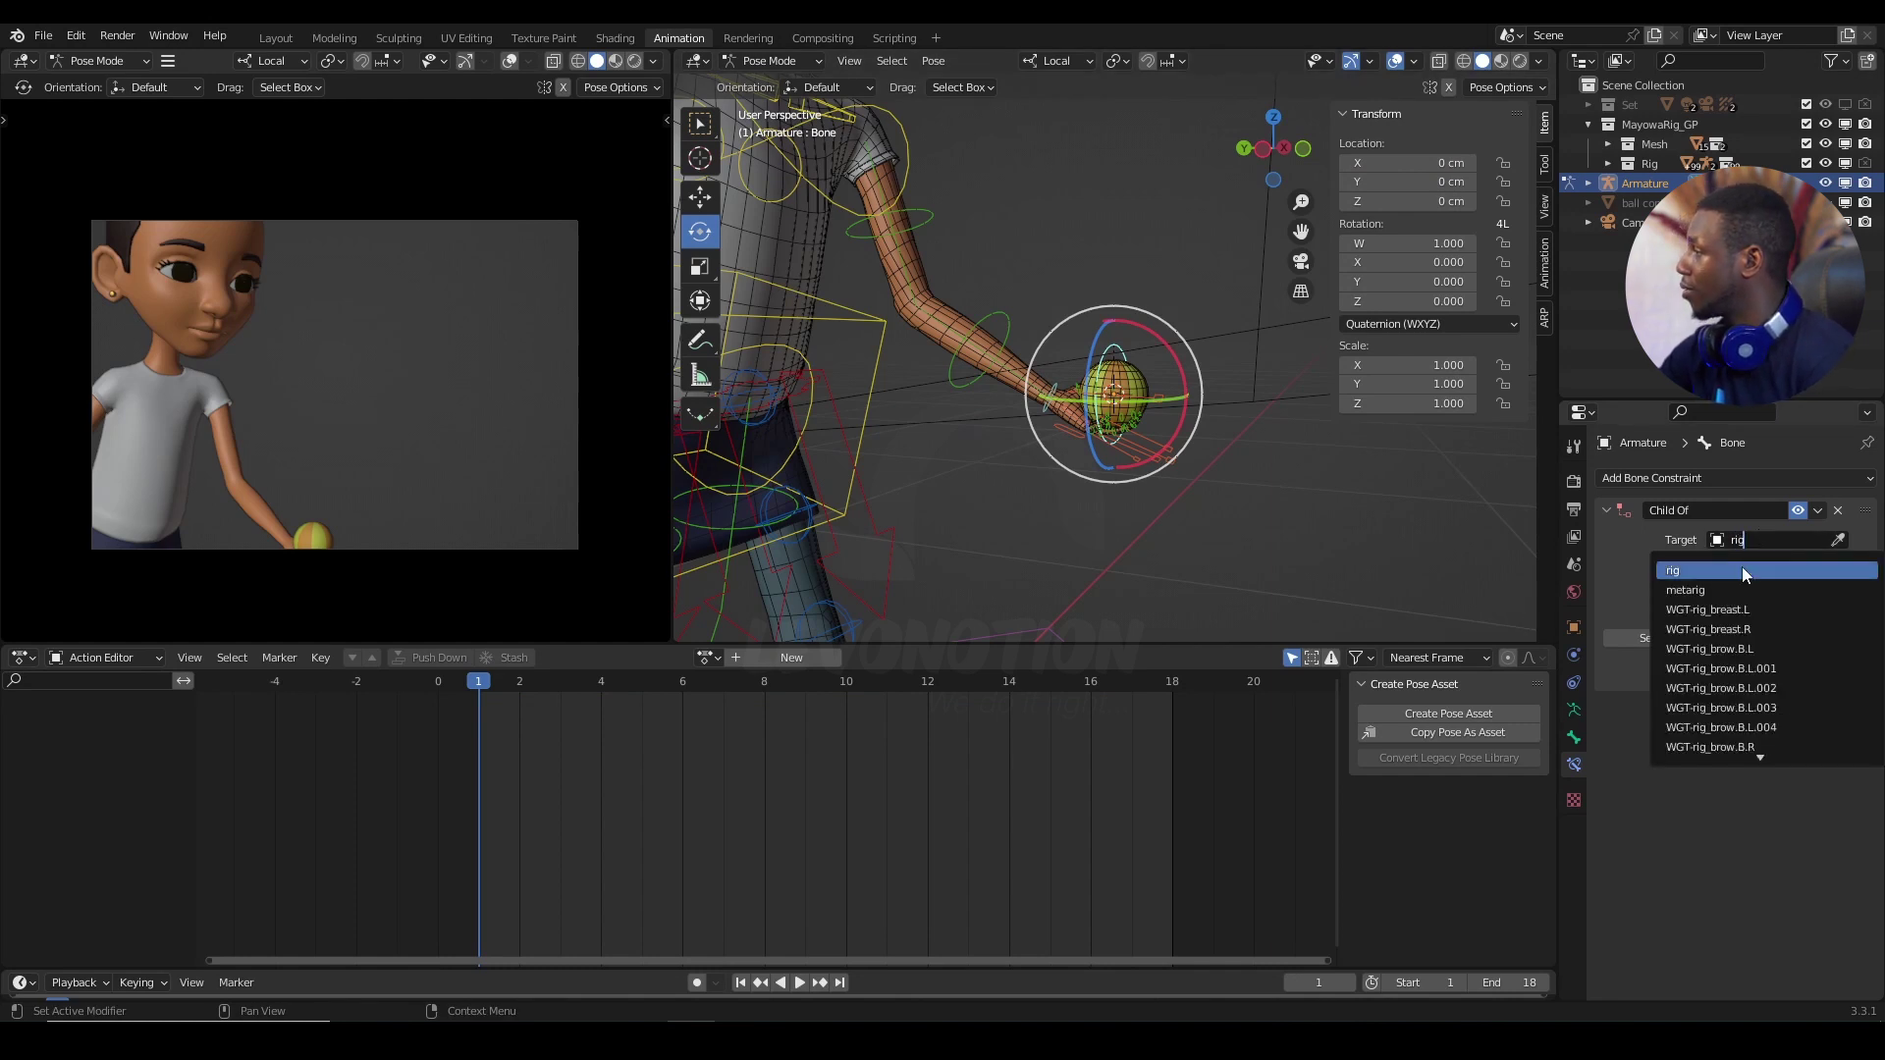
left_click(1743, 570)
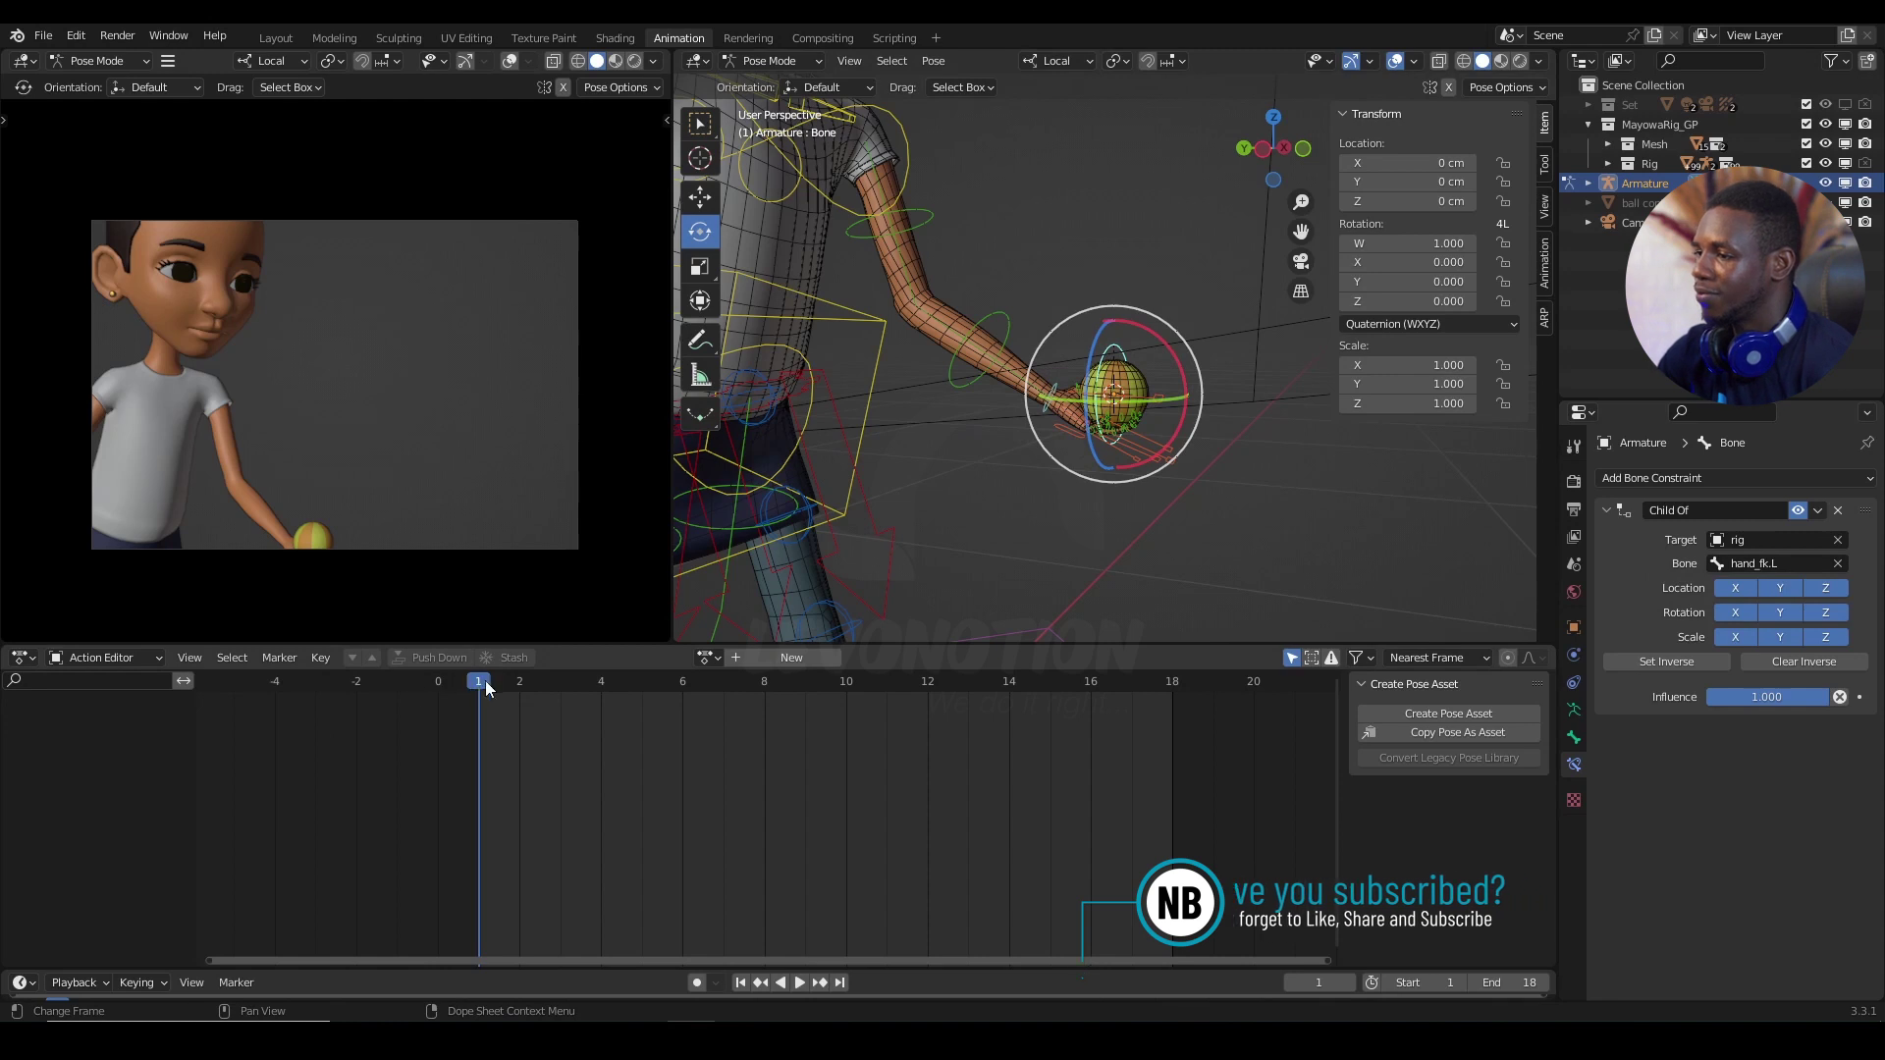
Step: Play the animation and stop it at frame 1 with the ball in hand
key("space")
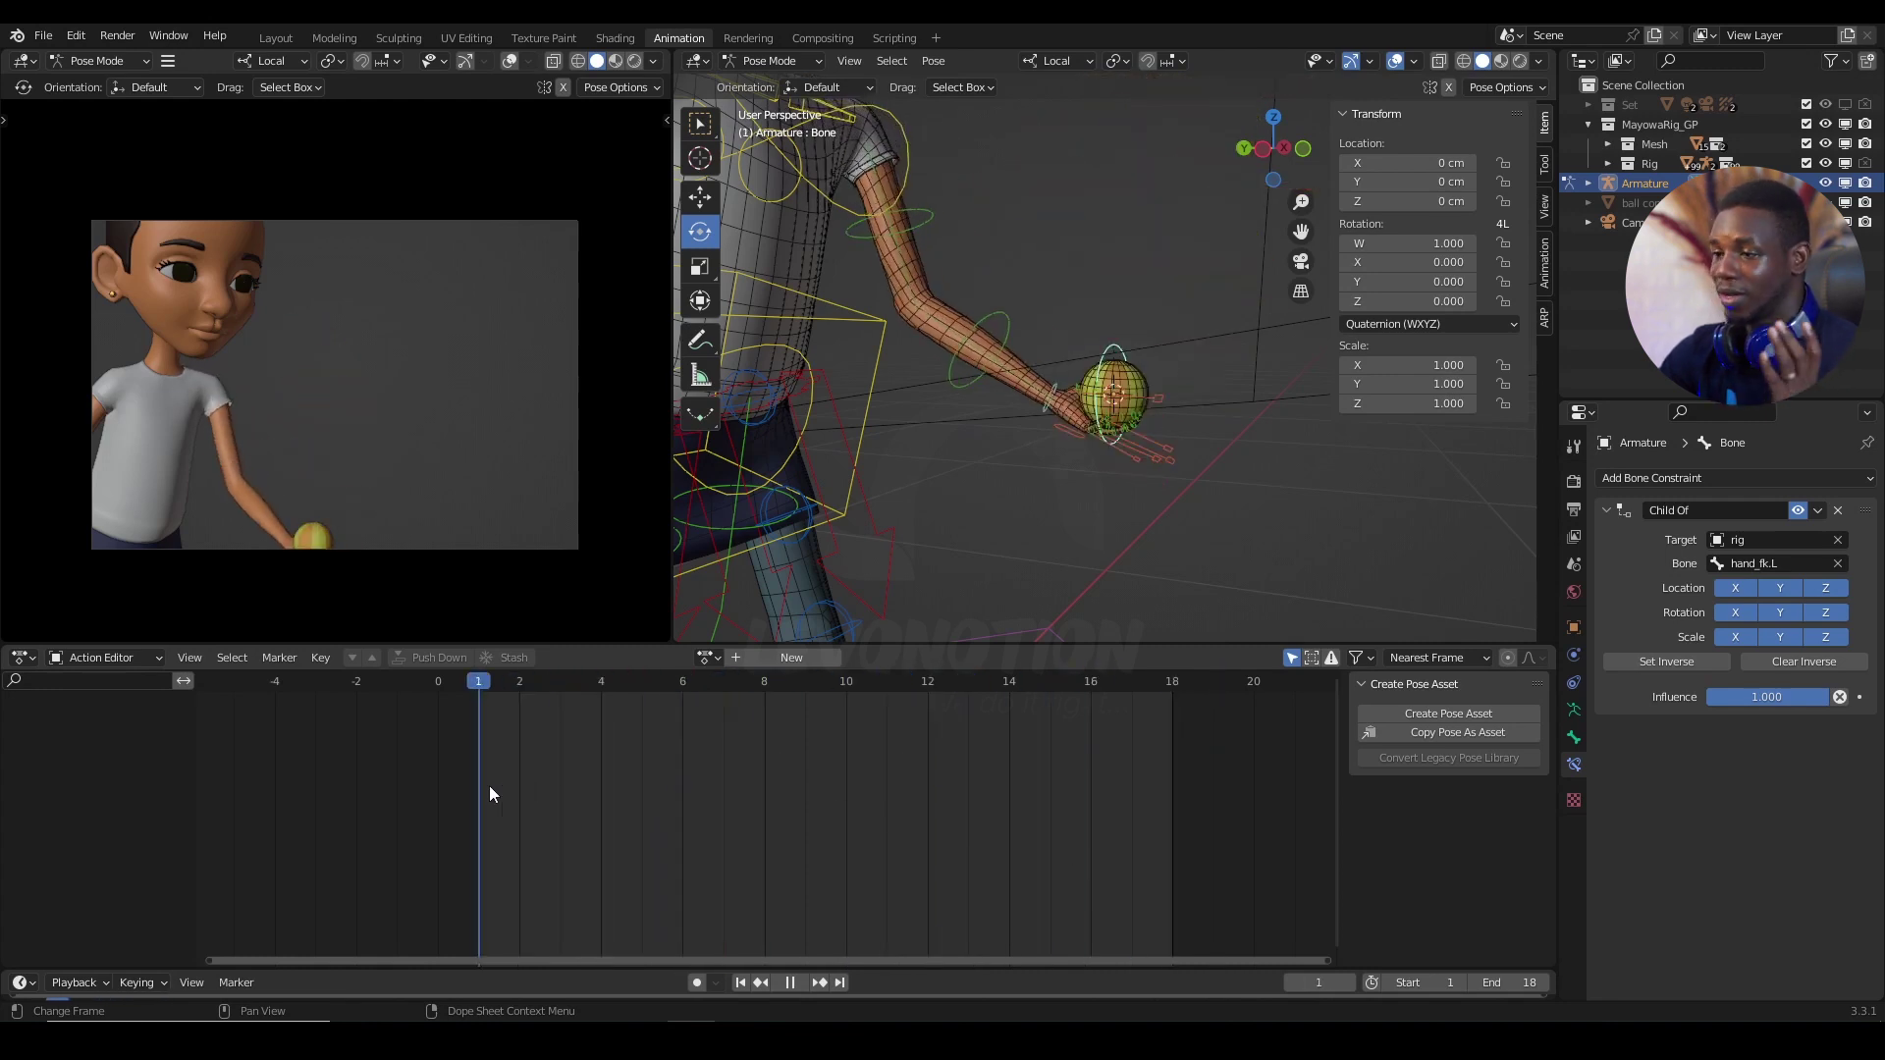
key("space")
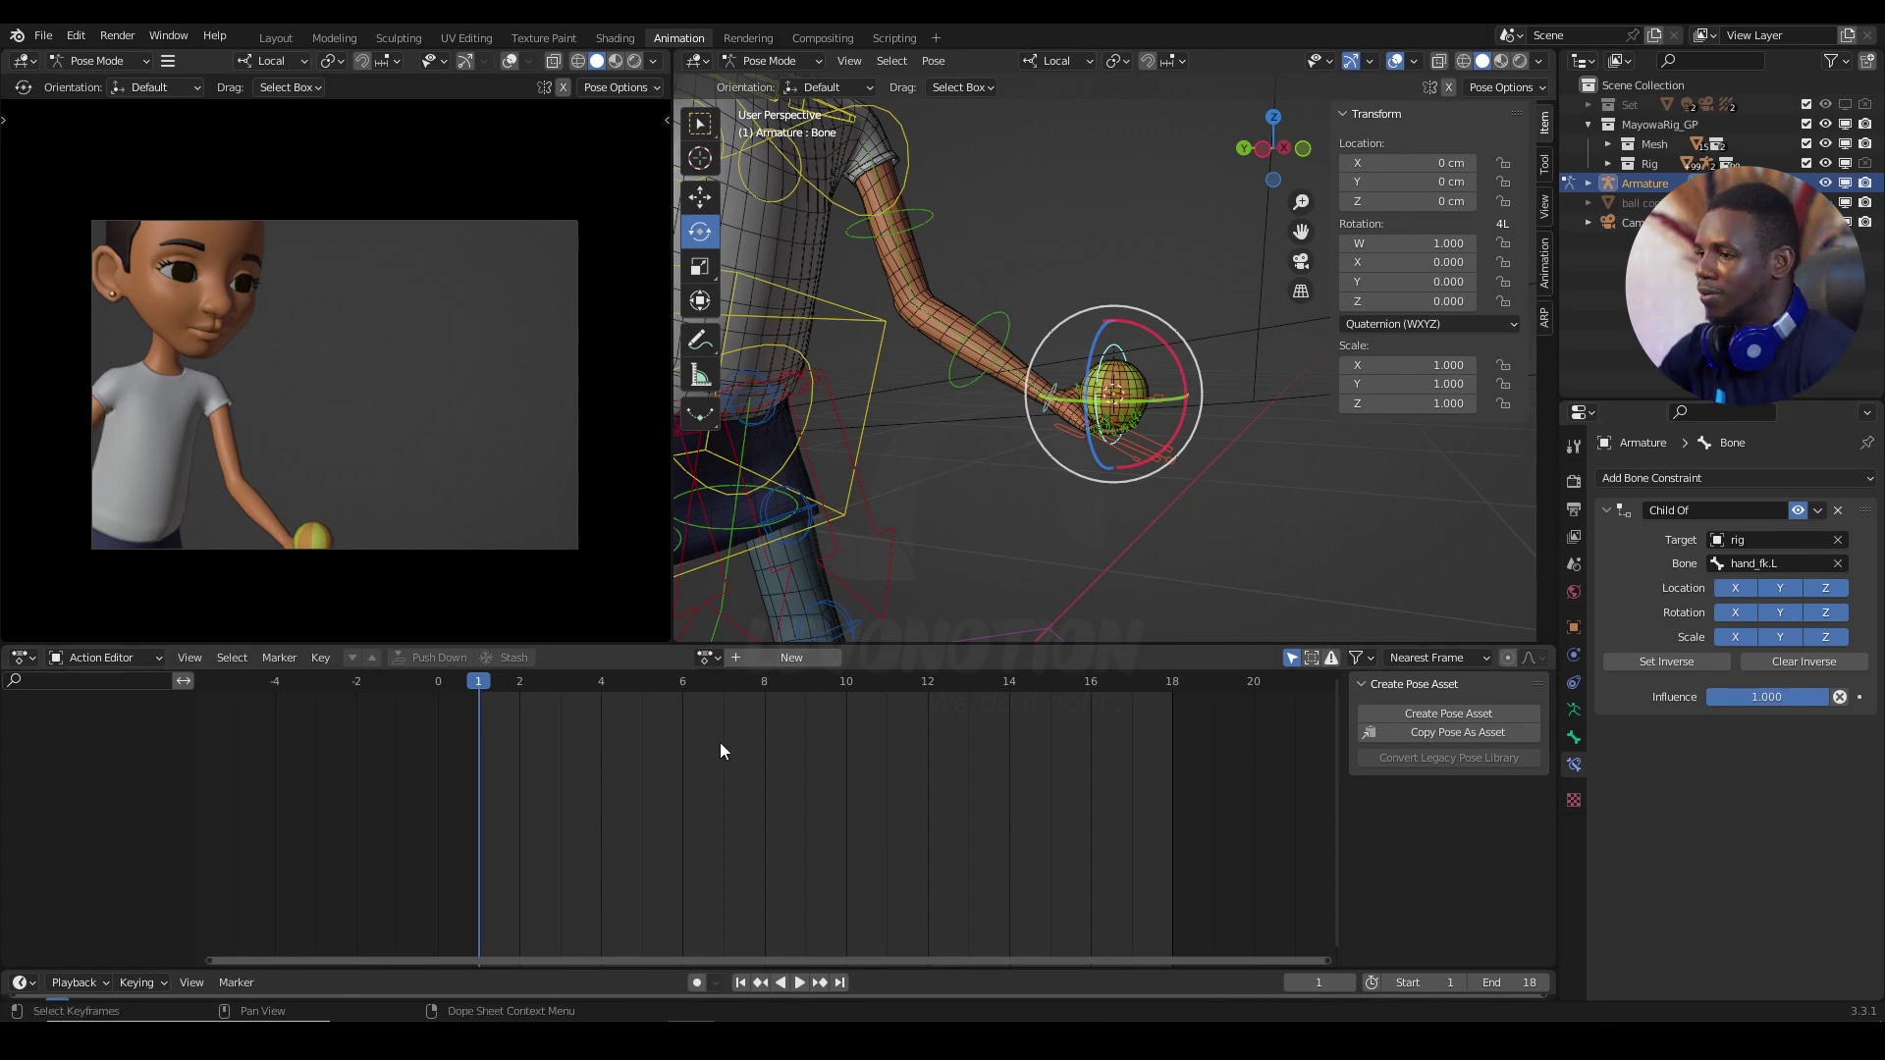
Step: Keyframe the Child Of influence at 1.000 on frame 6
left_click_drag(487, 690, 694, 694)
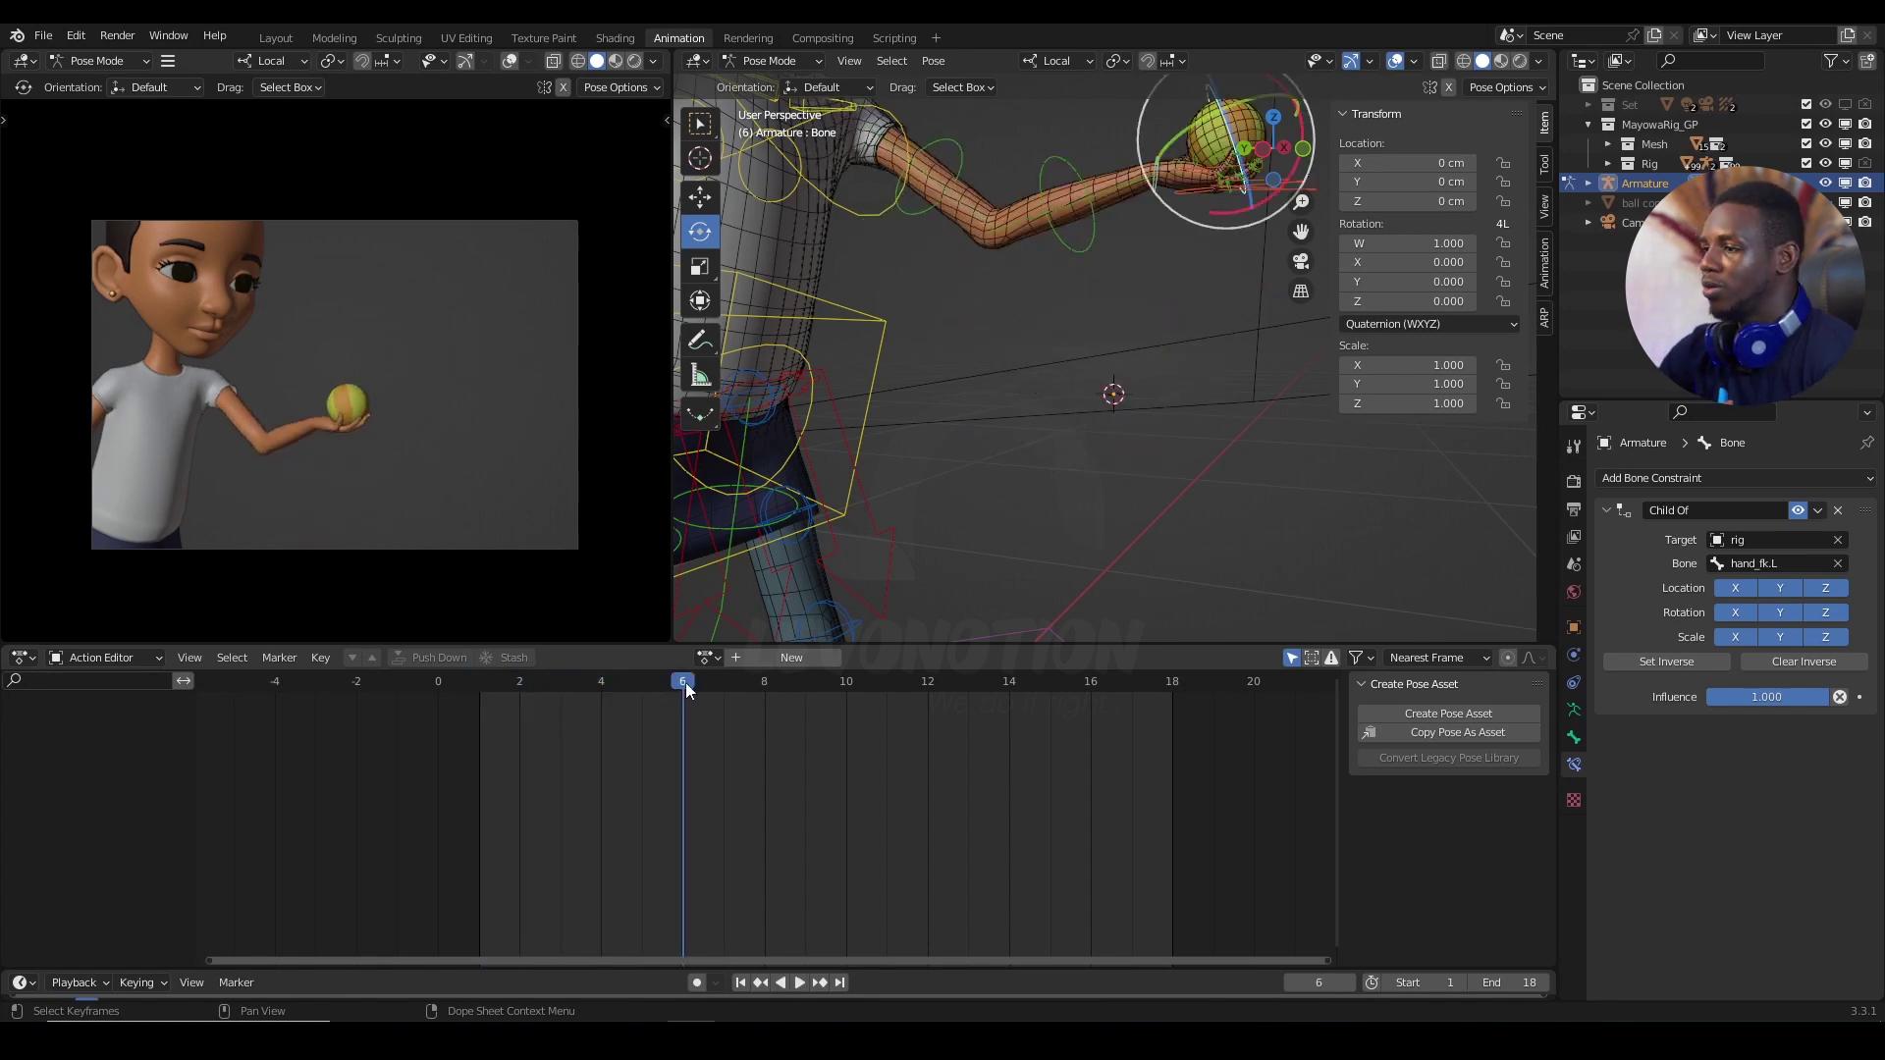
left_click(687, 683)
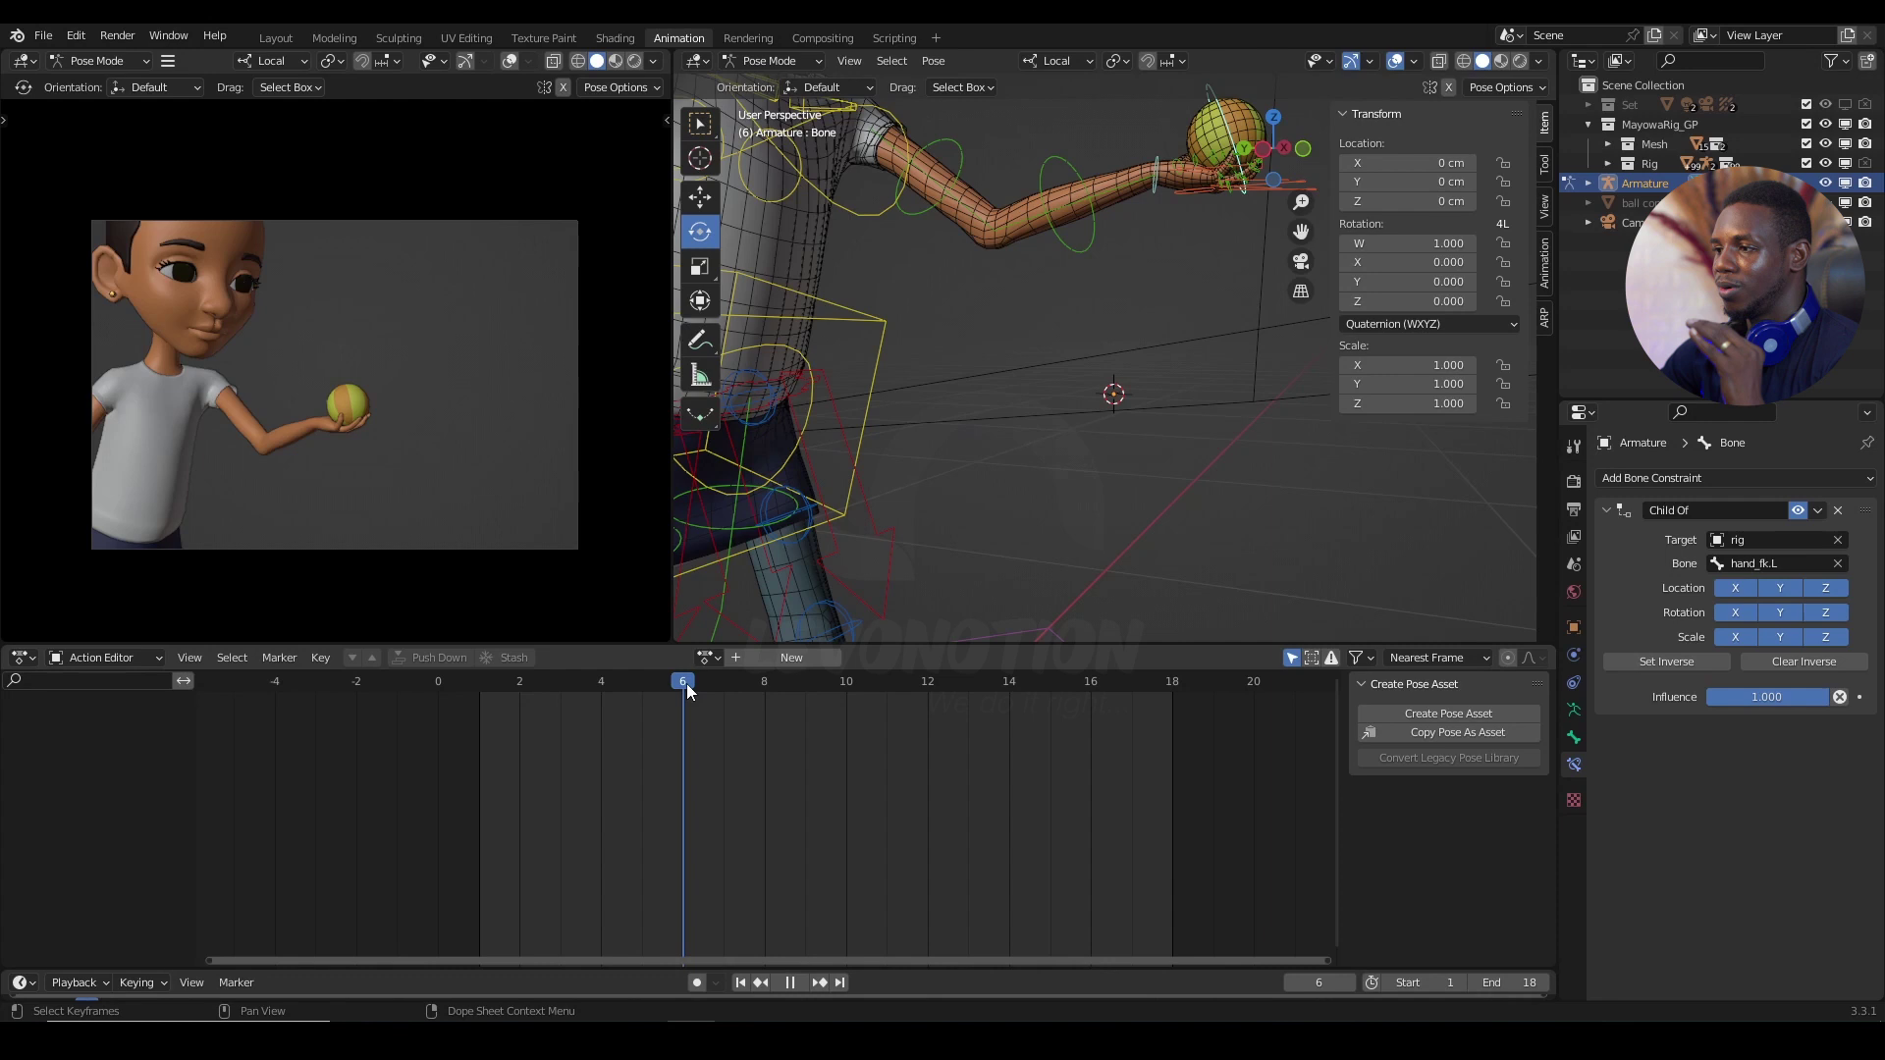
left_click_drag(689, 686, 716, 689)
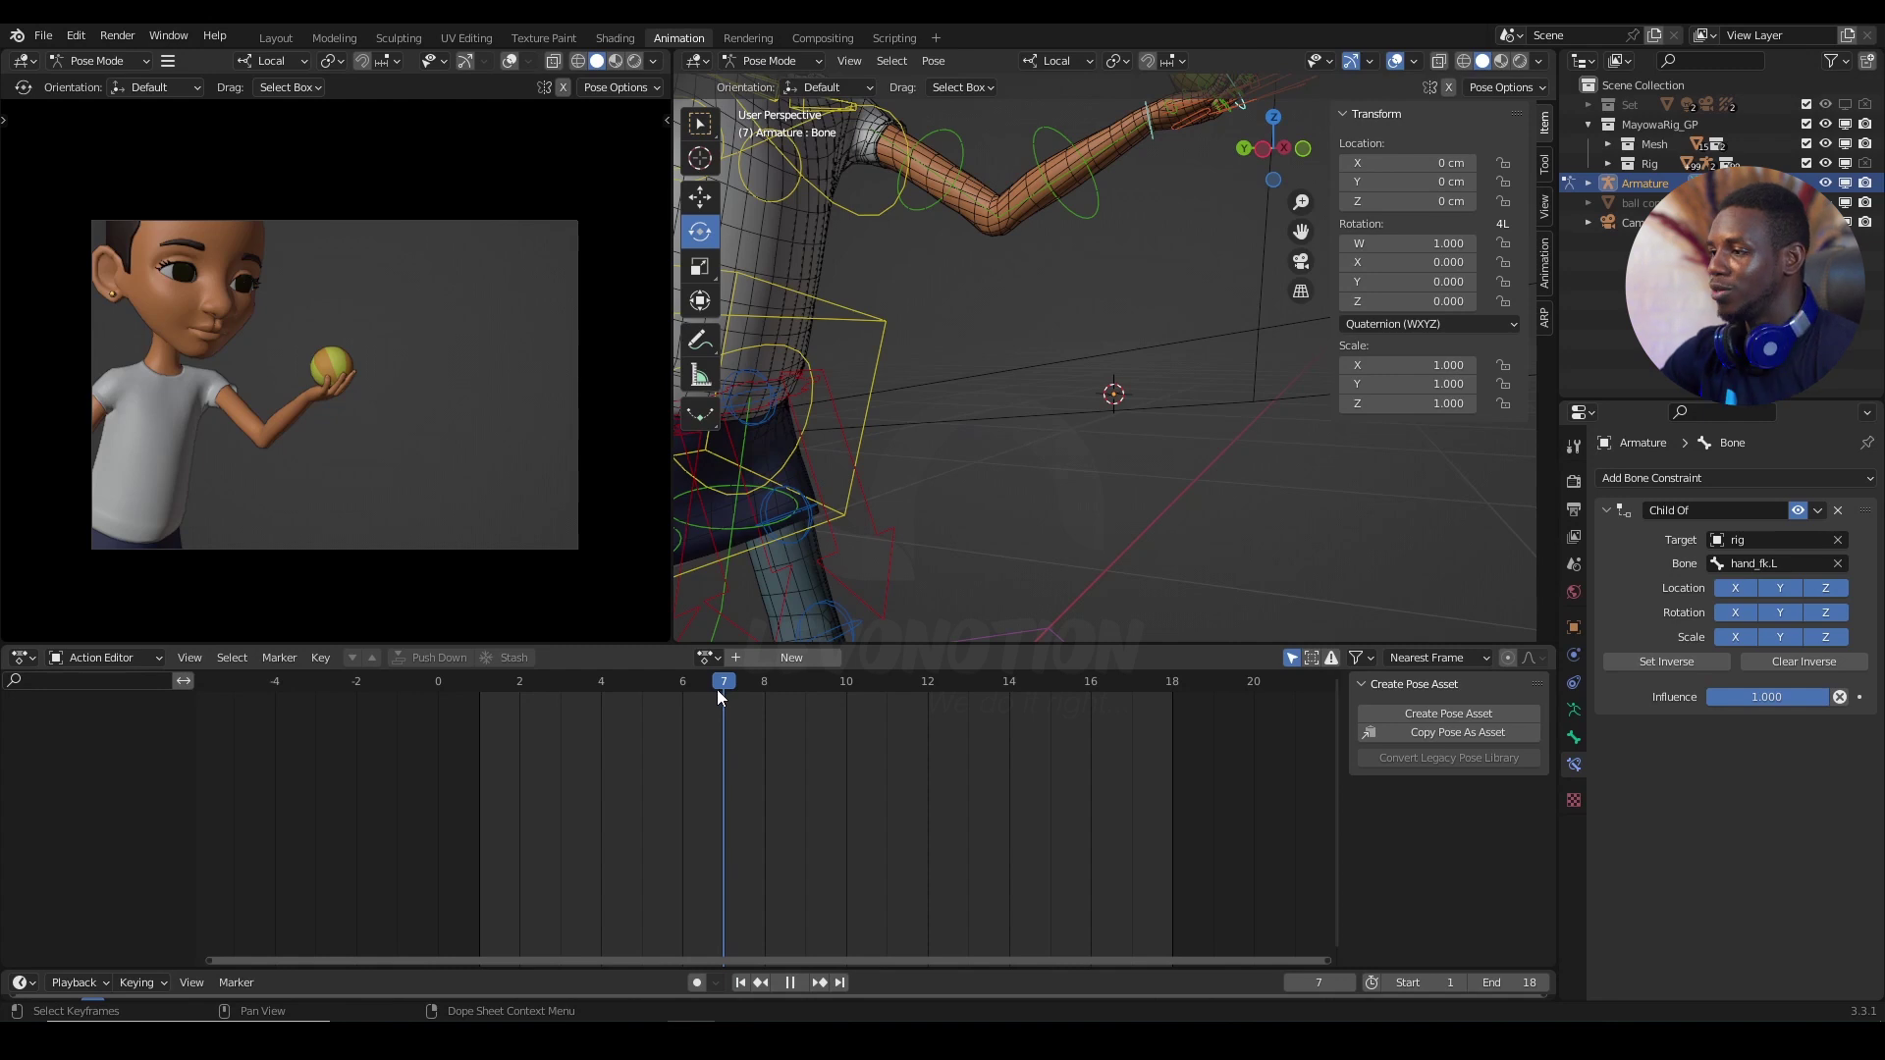
left_click_drag(719, 689, 686, 688)
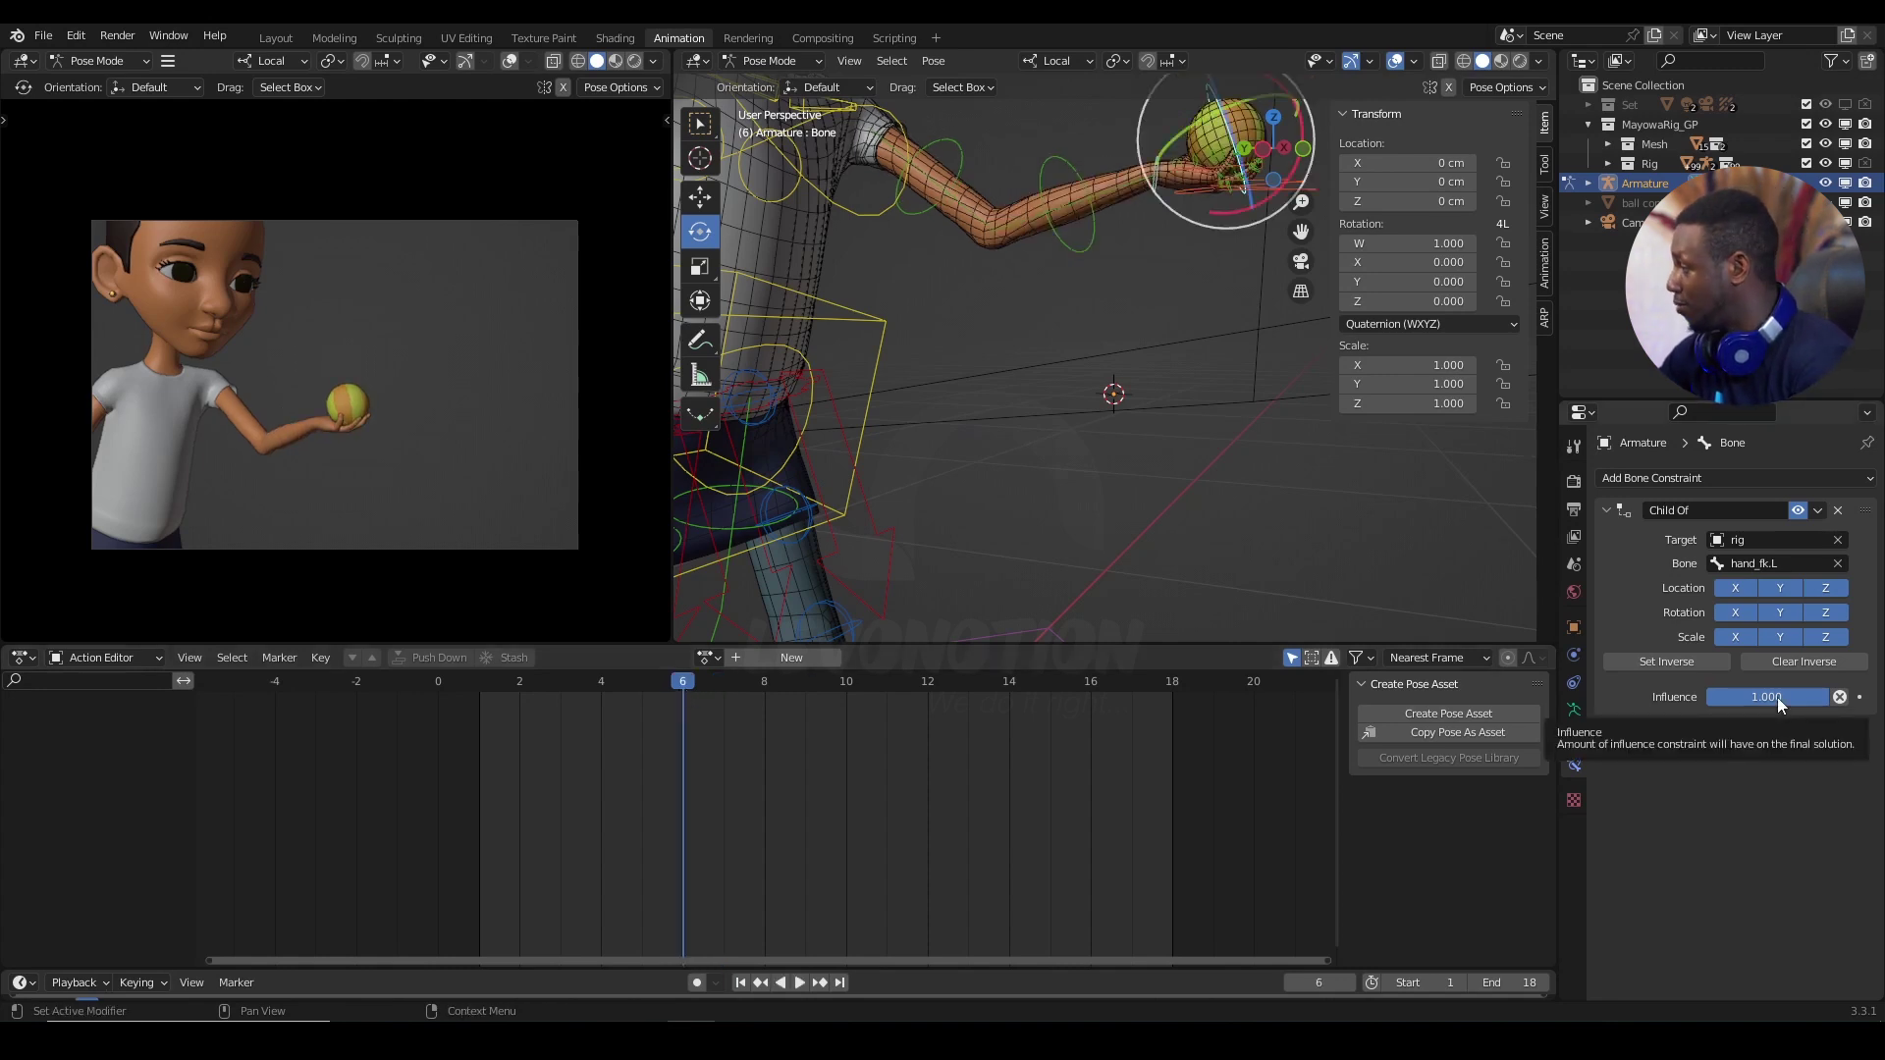
key("i")
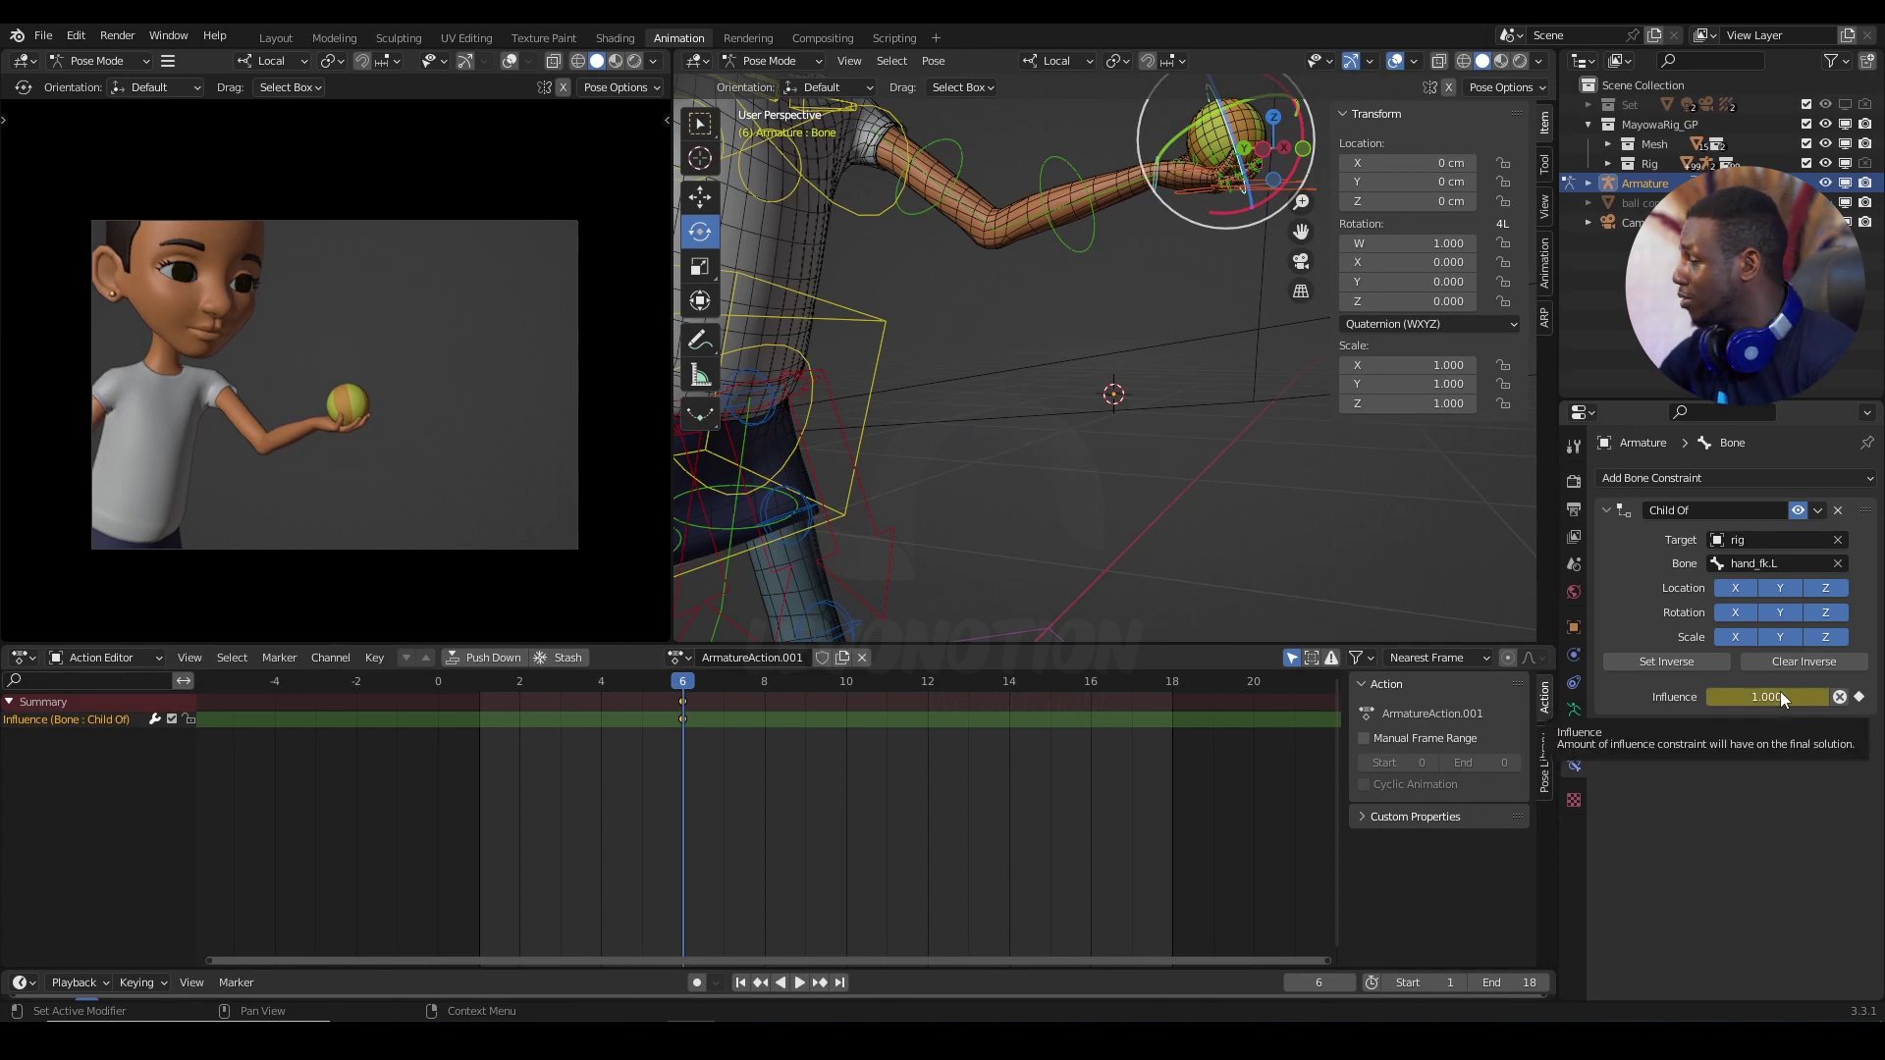
Step: Keyframe the Child Of influence at 0.000 on frame 7
left_click(719, 693)
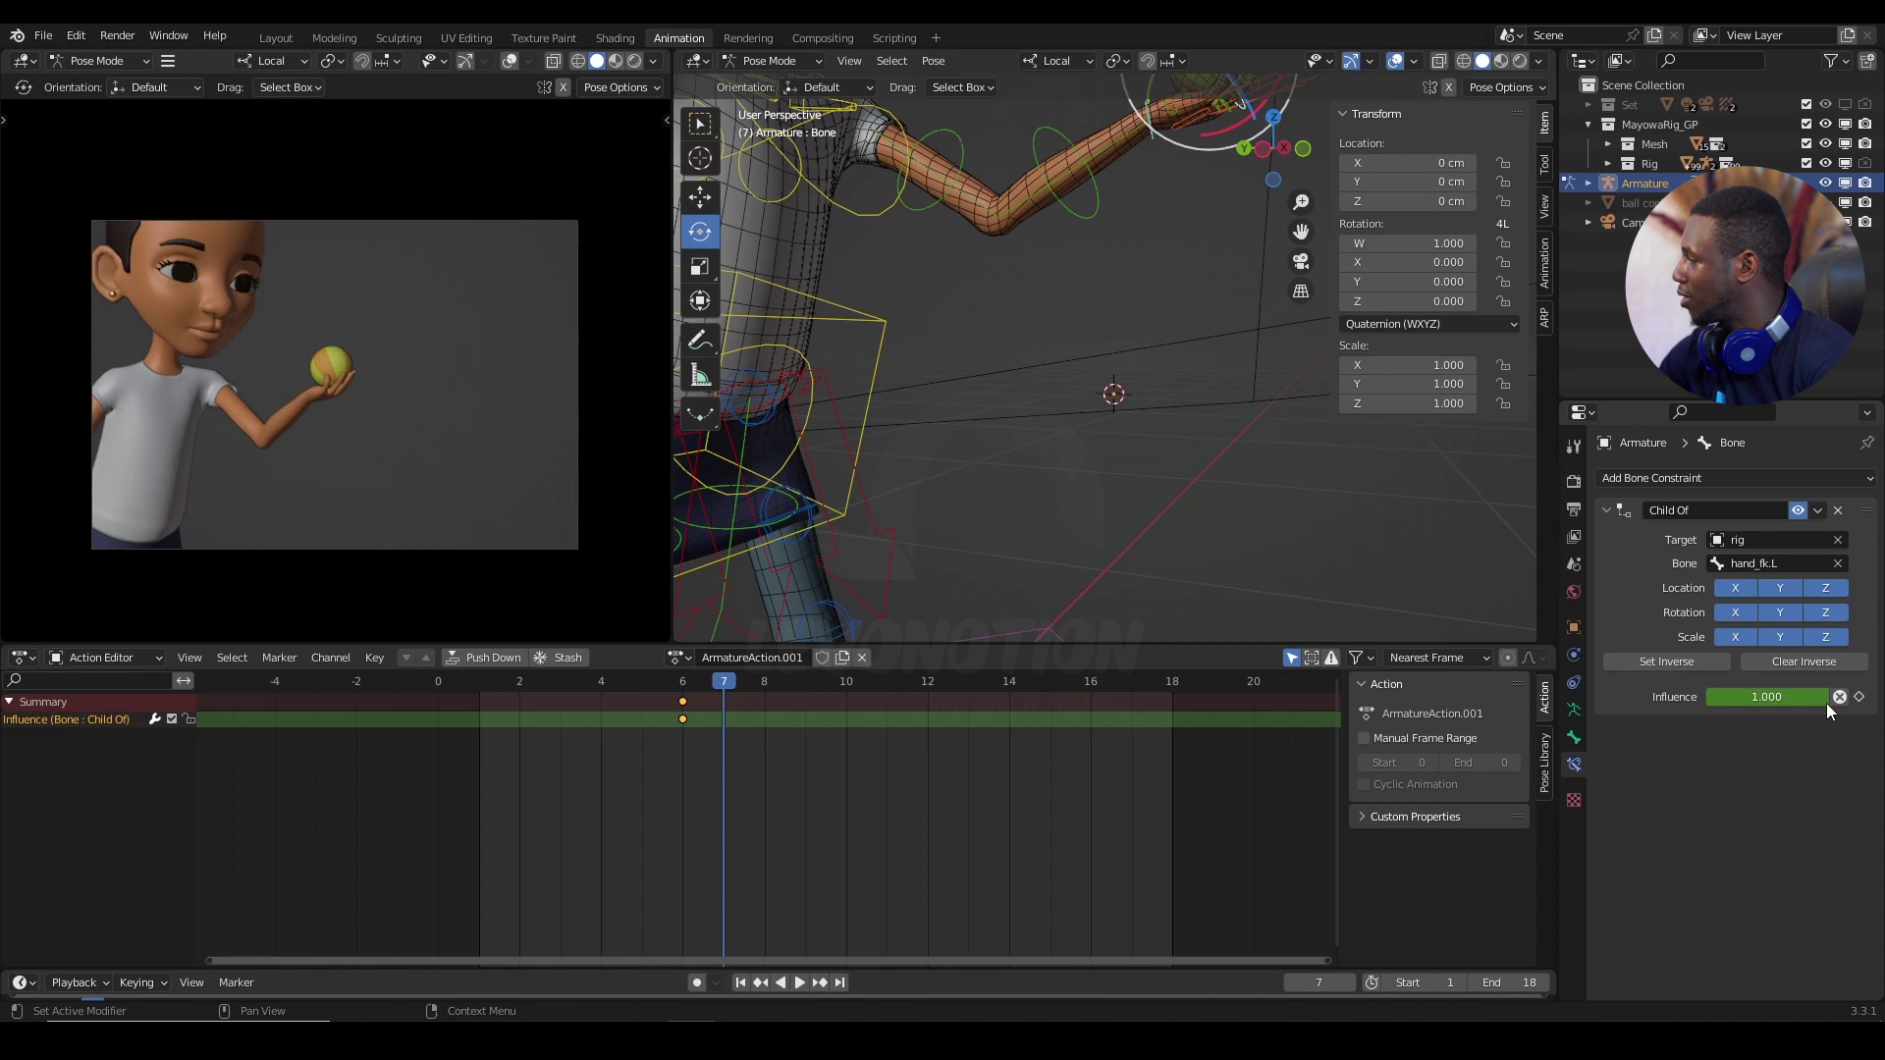
left_click_drag(1820, 702, 1751, 703)
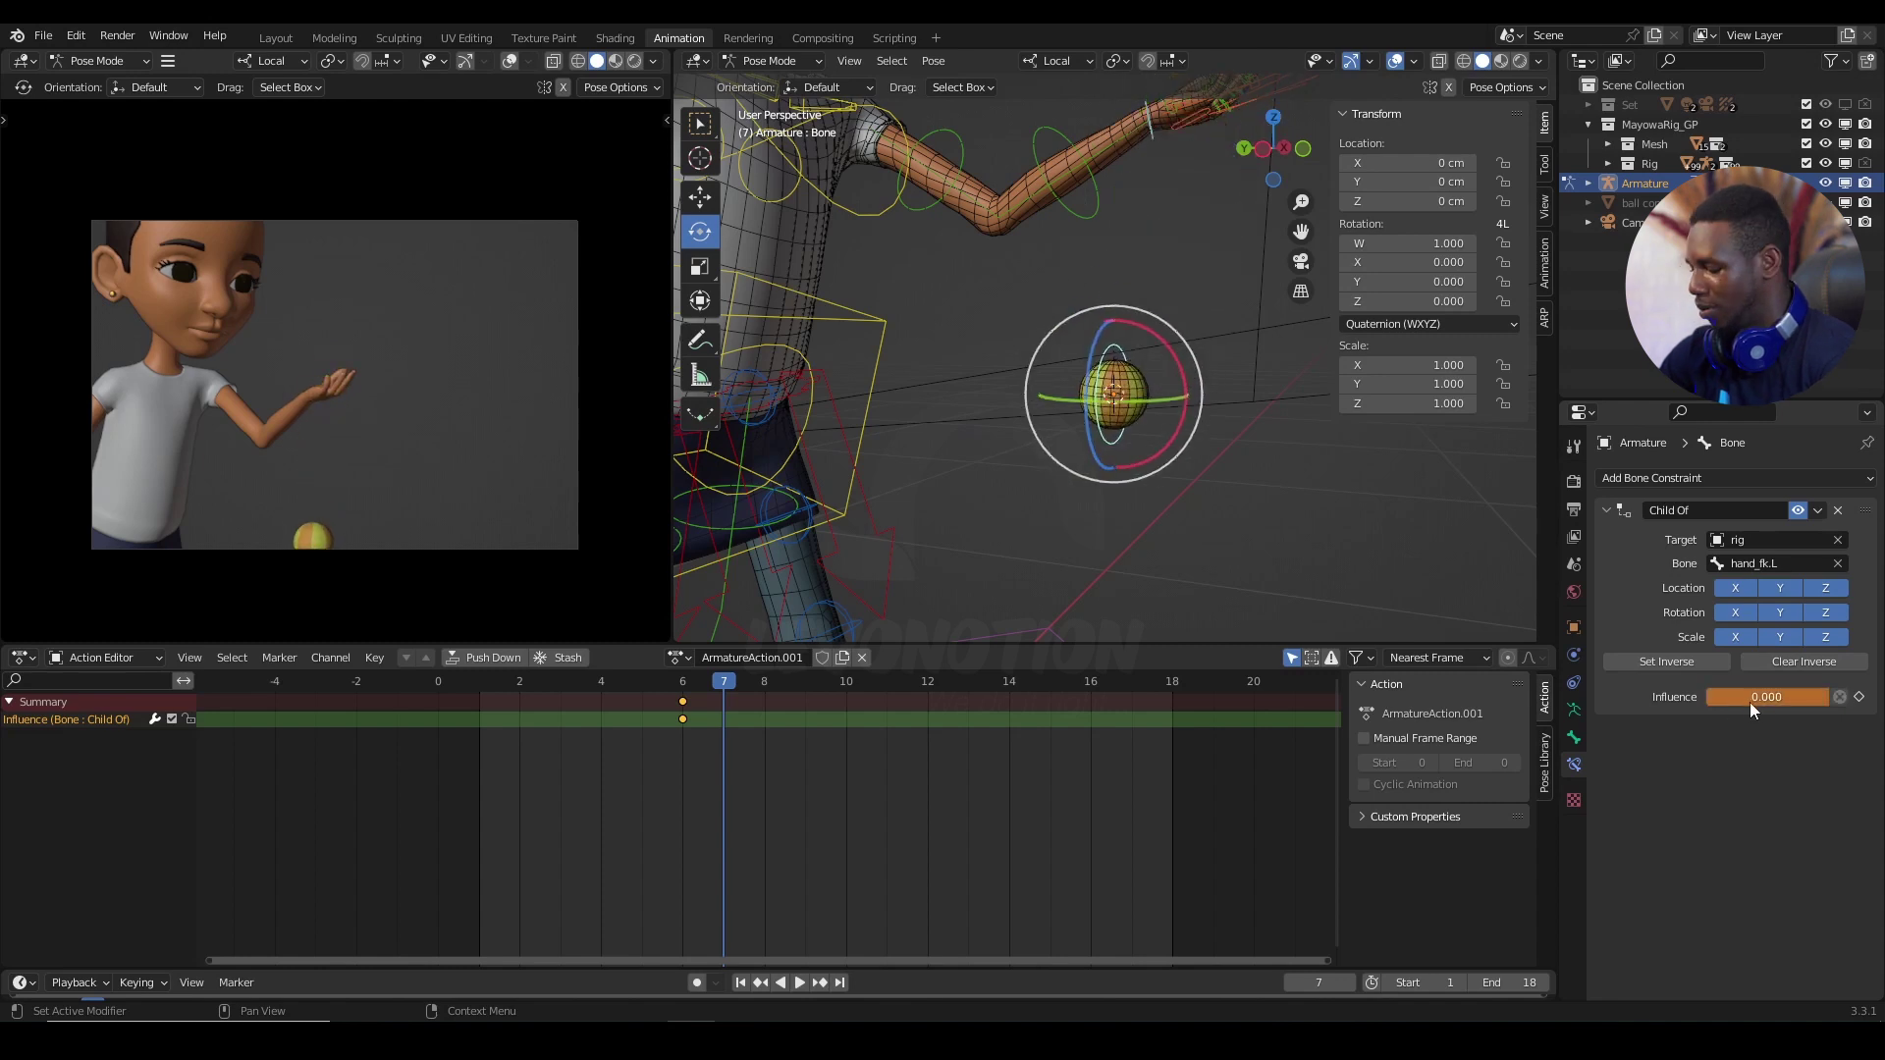
key("i")
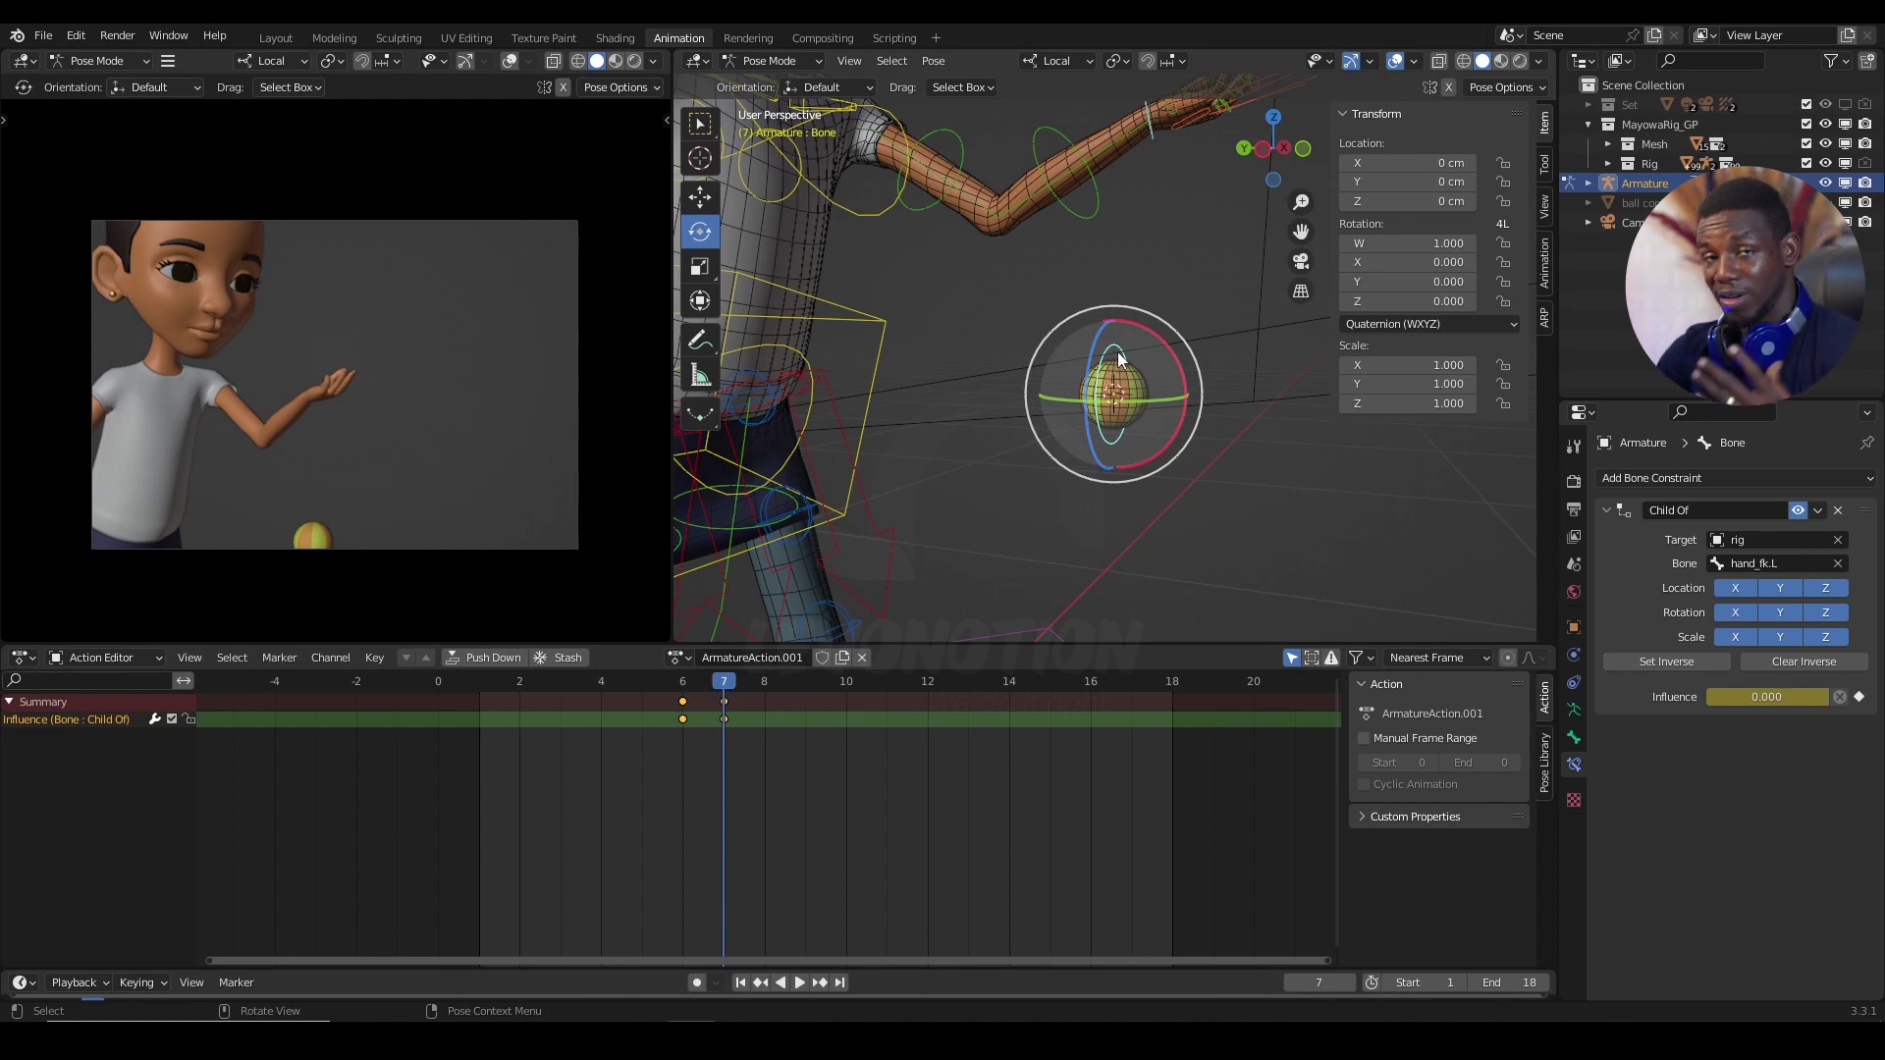
Step: Place the 3D cursor at the ball's position on frame 6
left_click(691, 681)
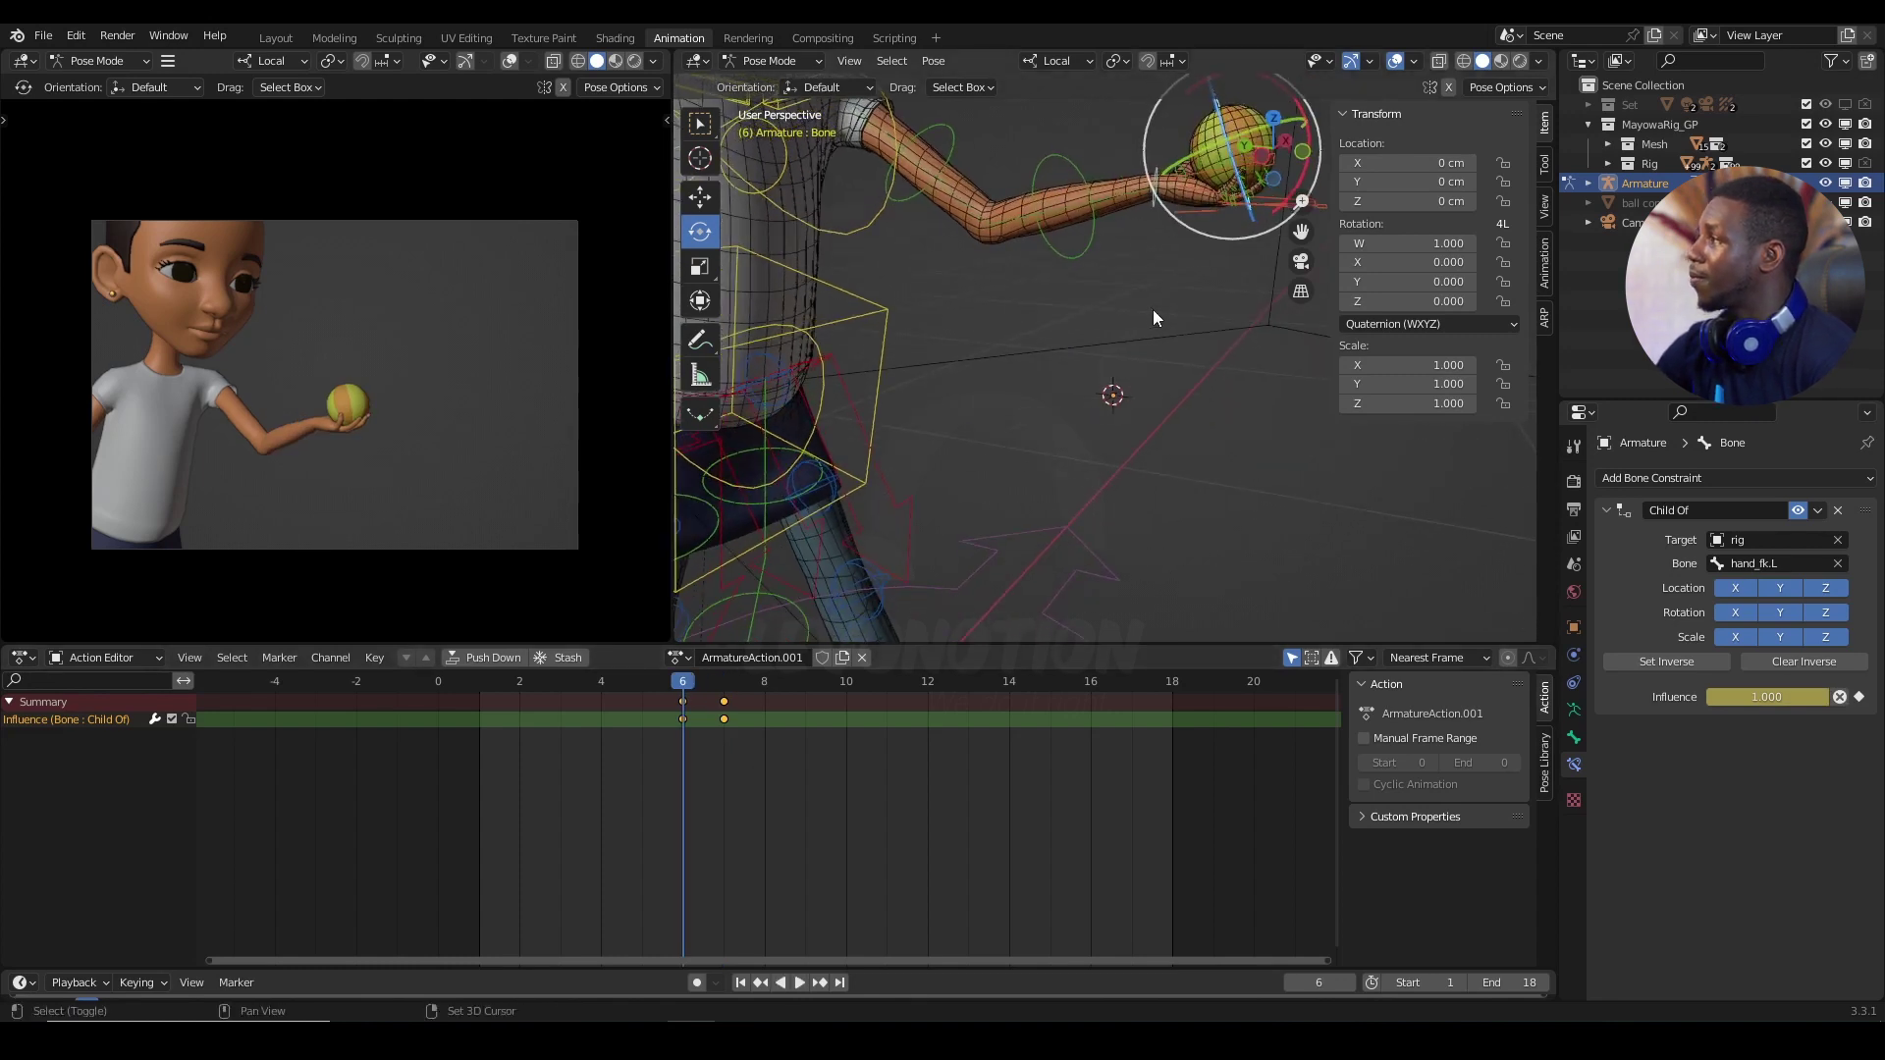
middle_click_drag(1153, 309, 1142, 405, "shift")
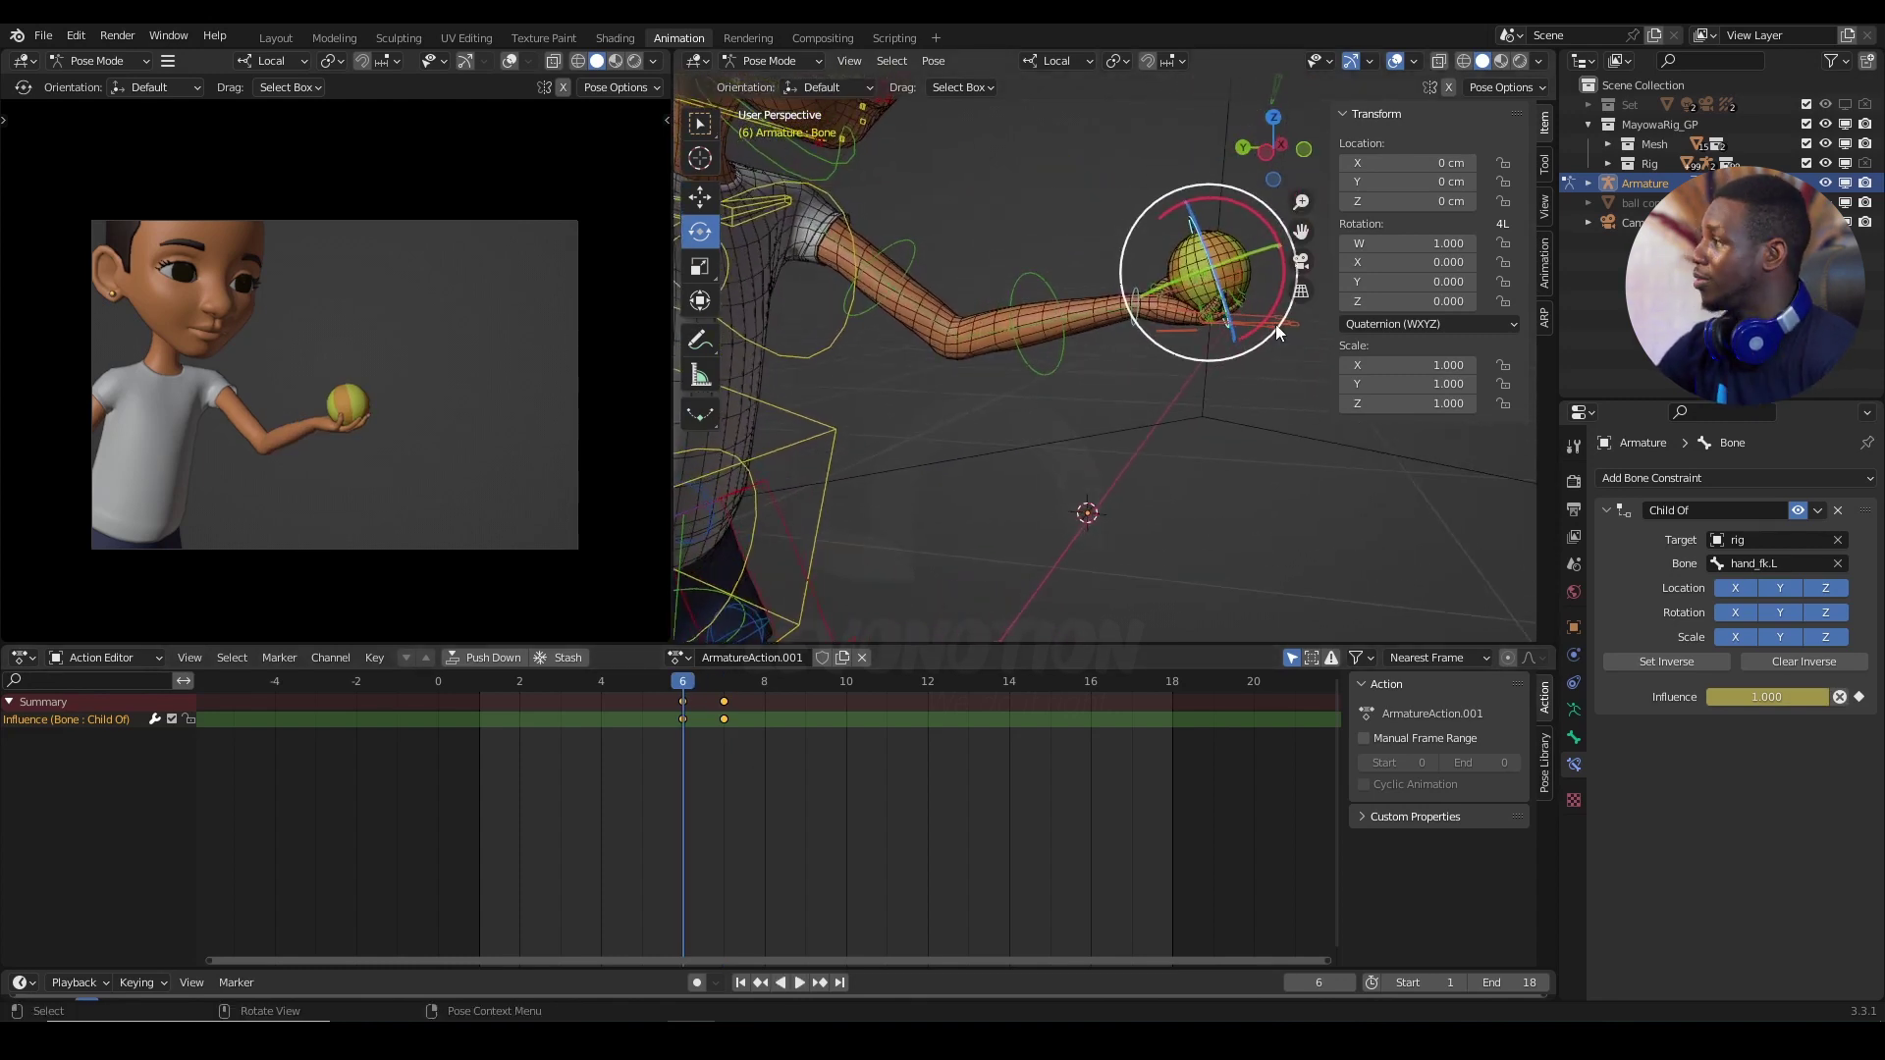
left_click(1236, 236)
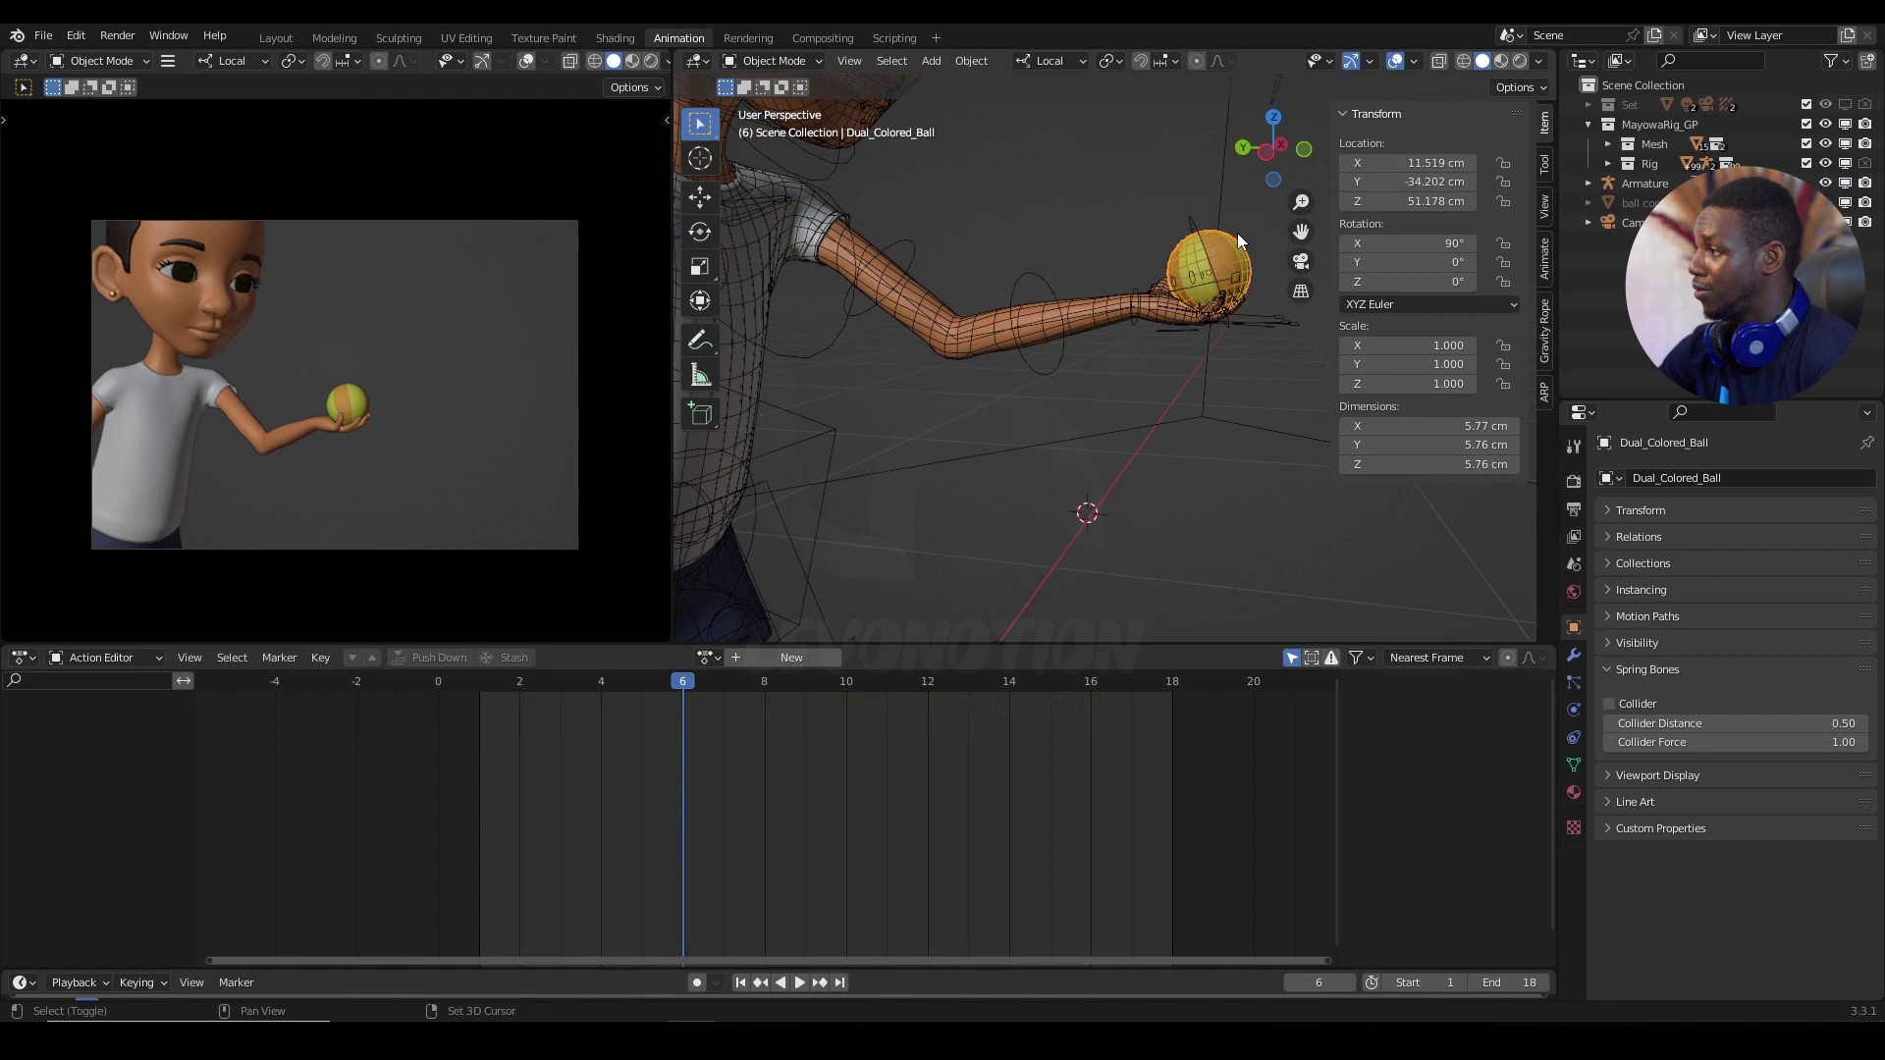
key("shift+s")
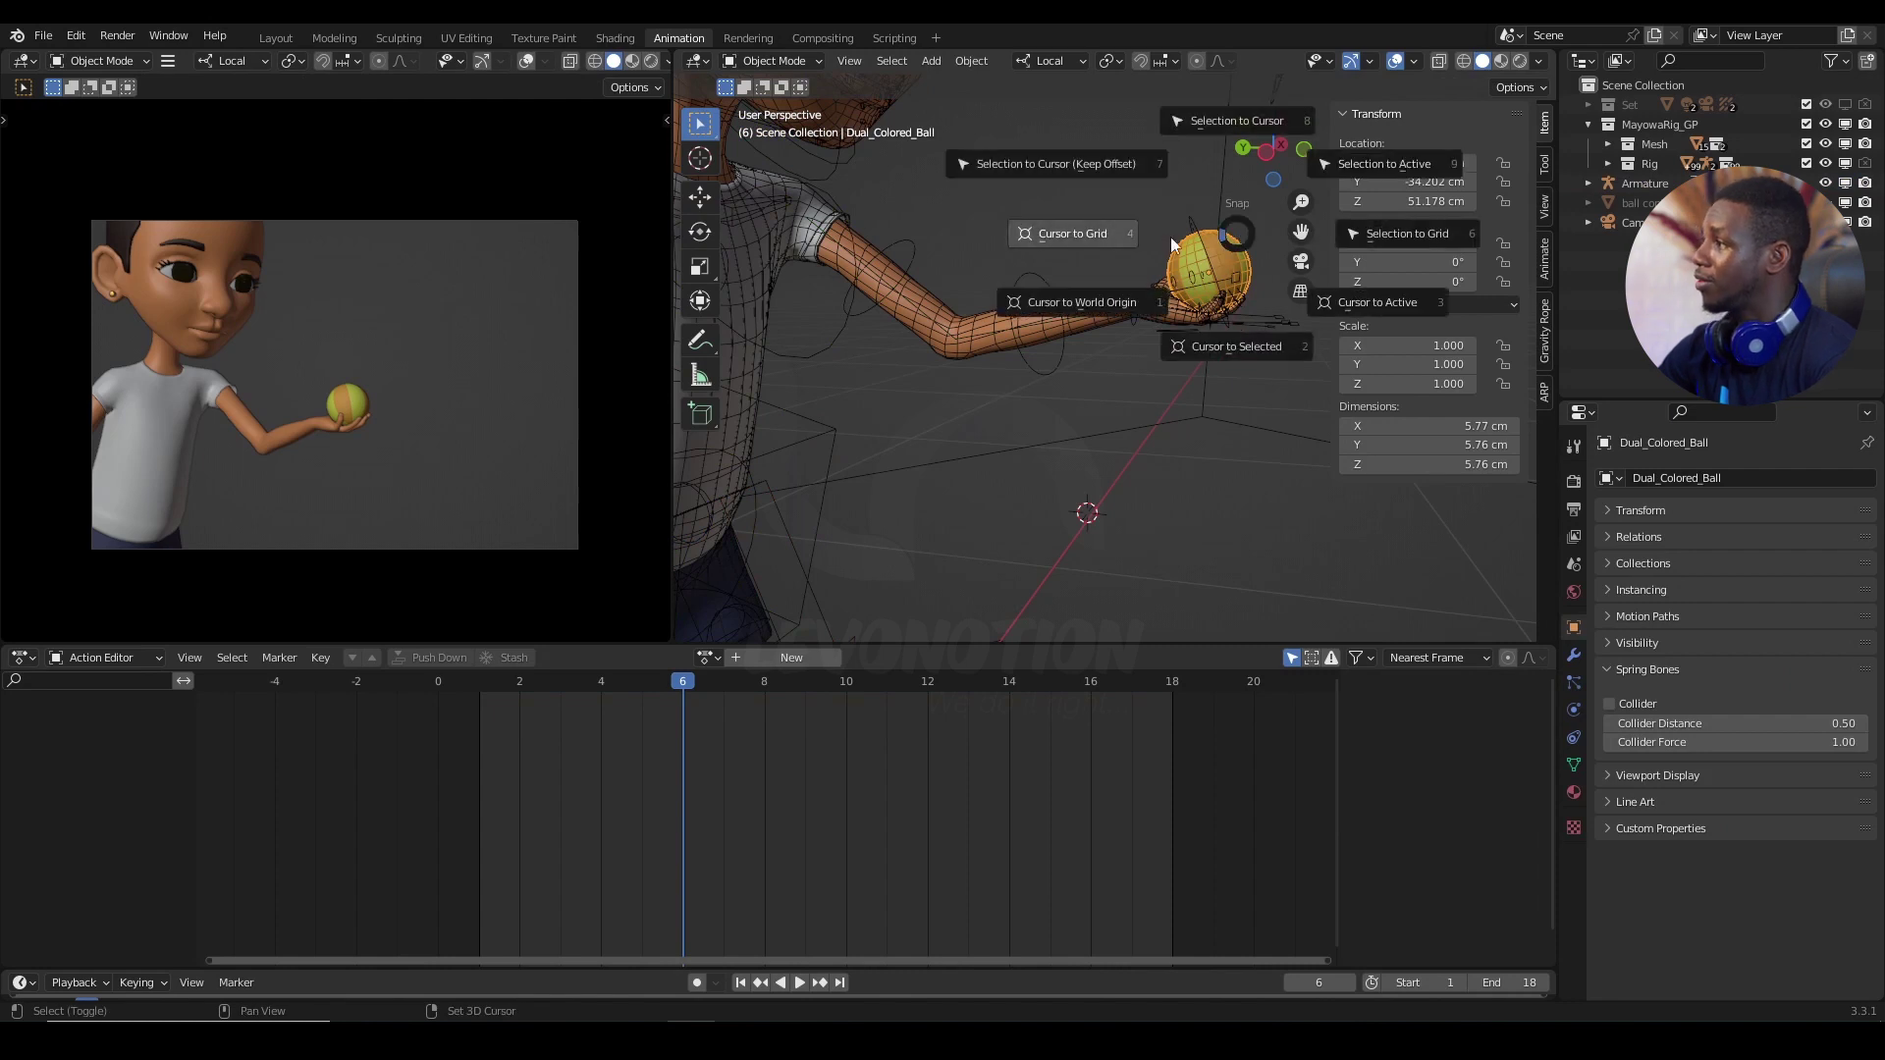
left_click(1227, 350)
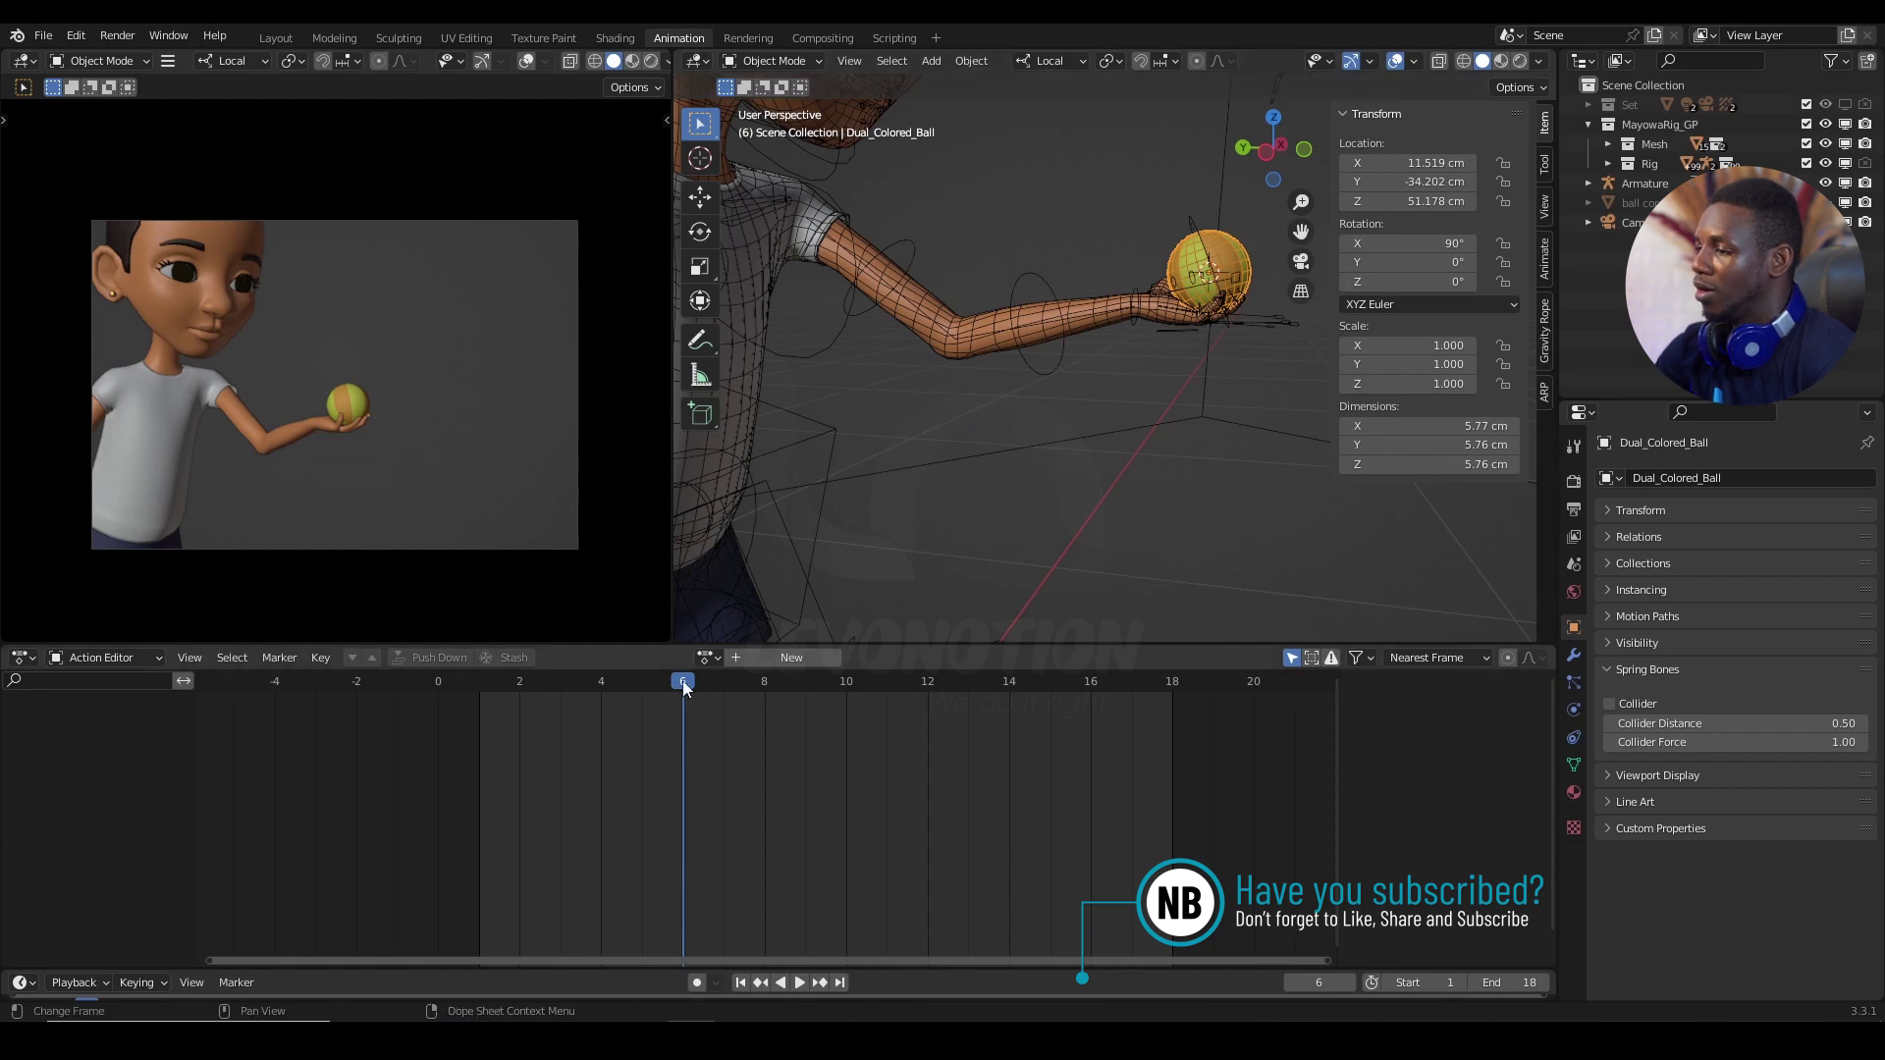
Step: At frame 7, snap the ball bone to the cursor, back into the hand
left_click_drag(691, 683, 716, 686)
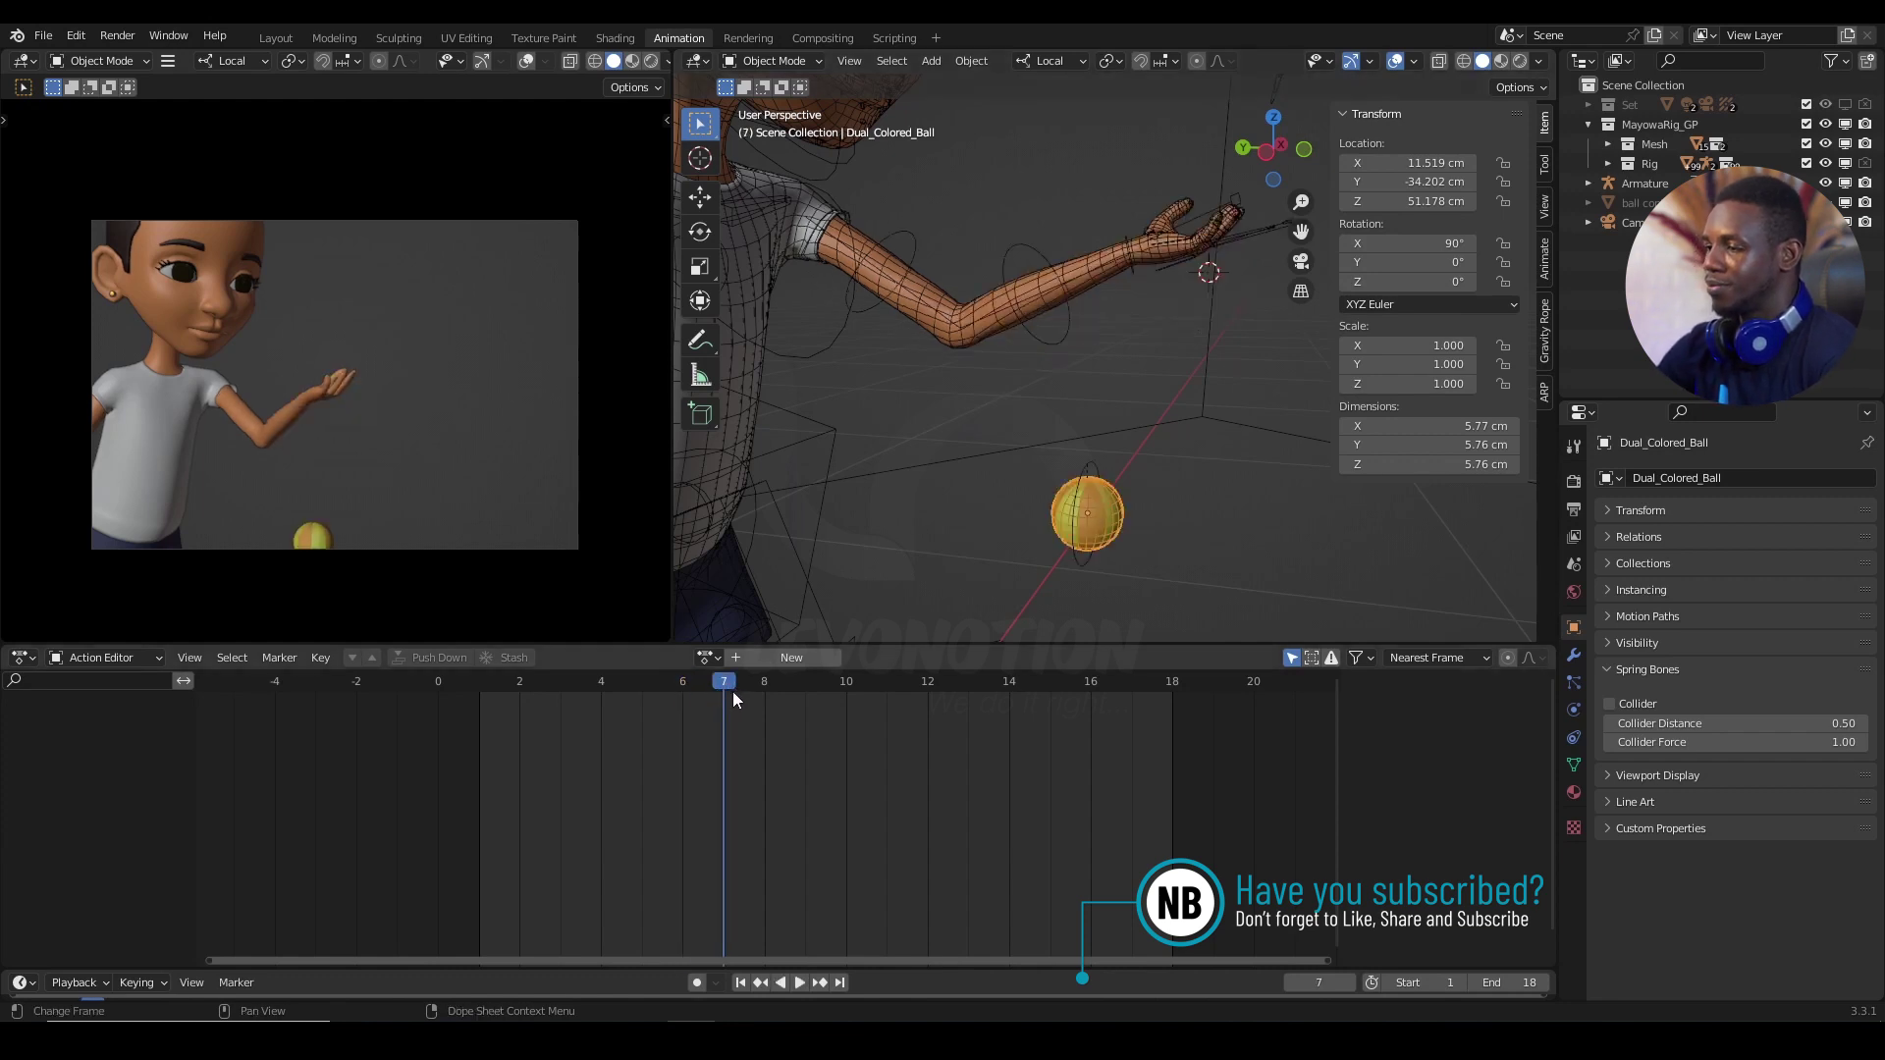
left_click(1091, 470)
key("ctrl+Tab")
key("g")
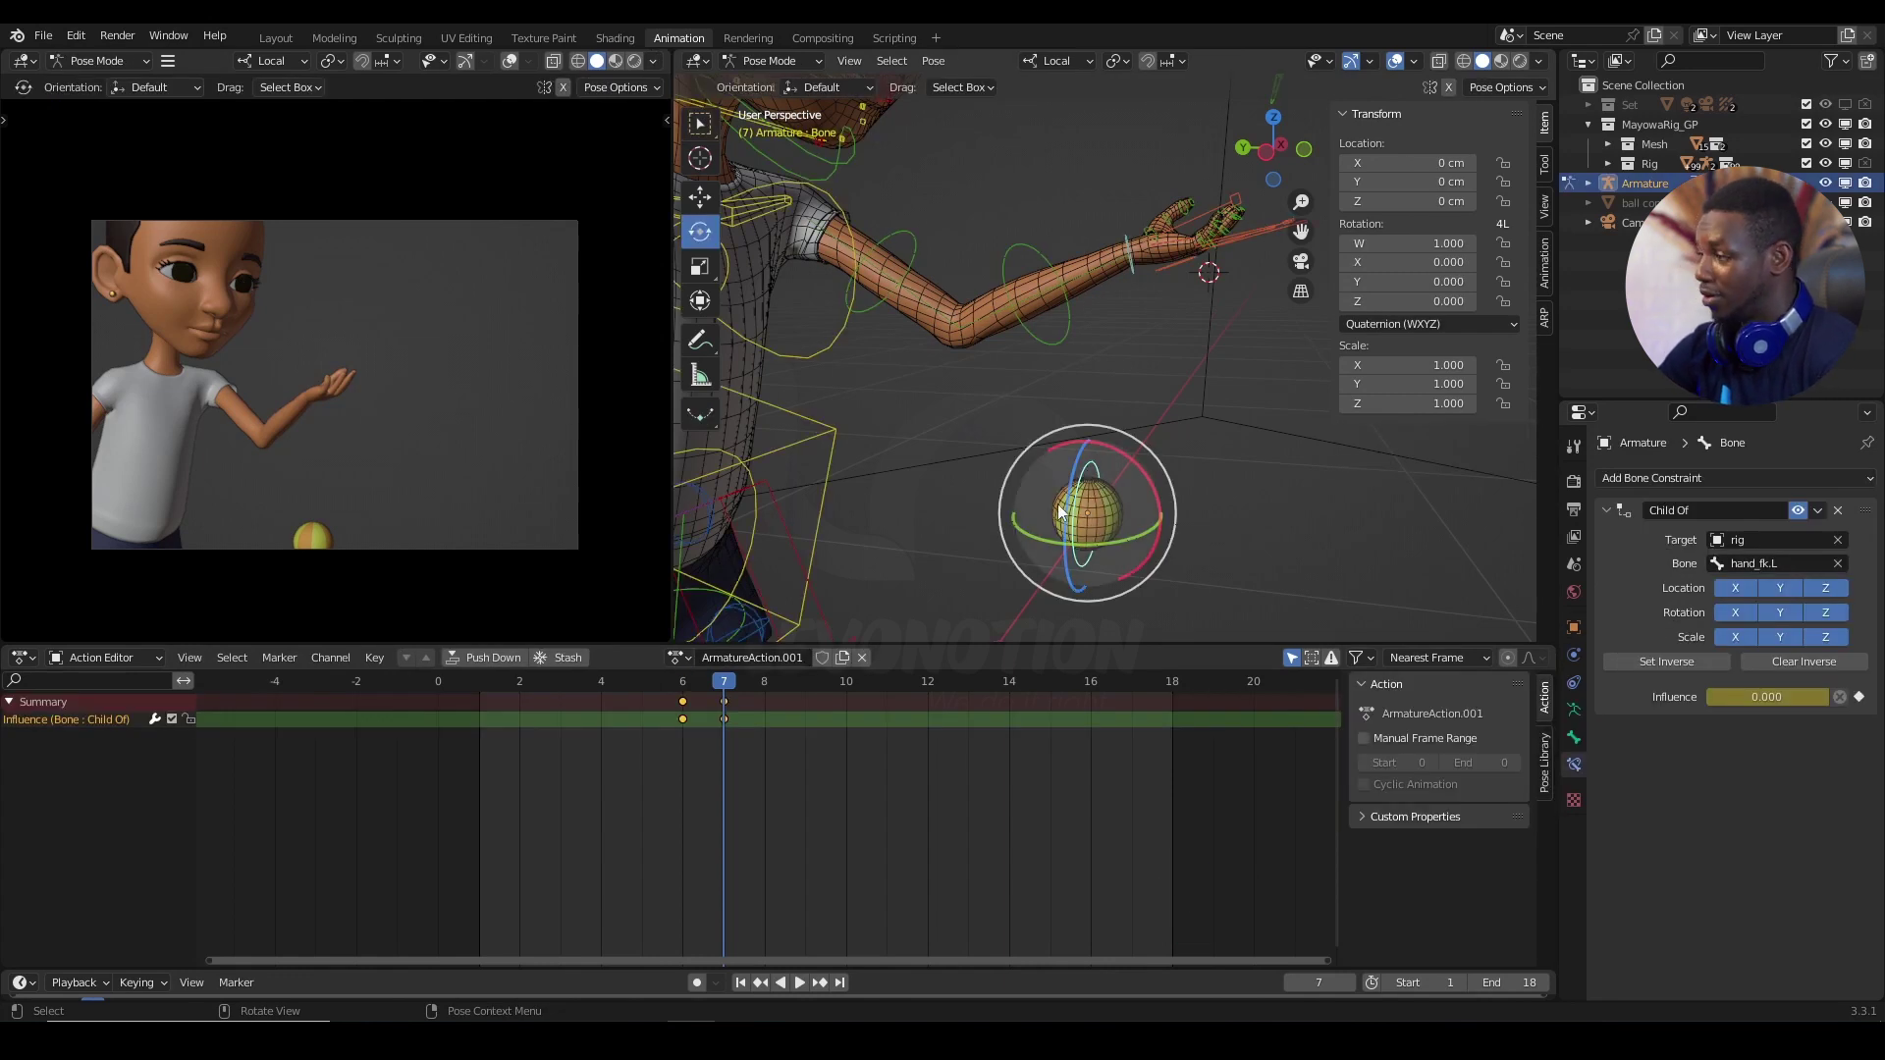
key("Escape")
key("shift+s")
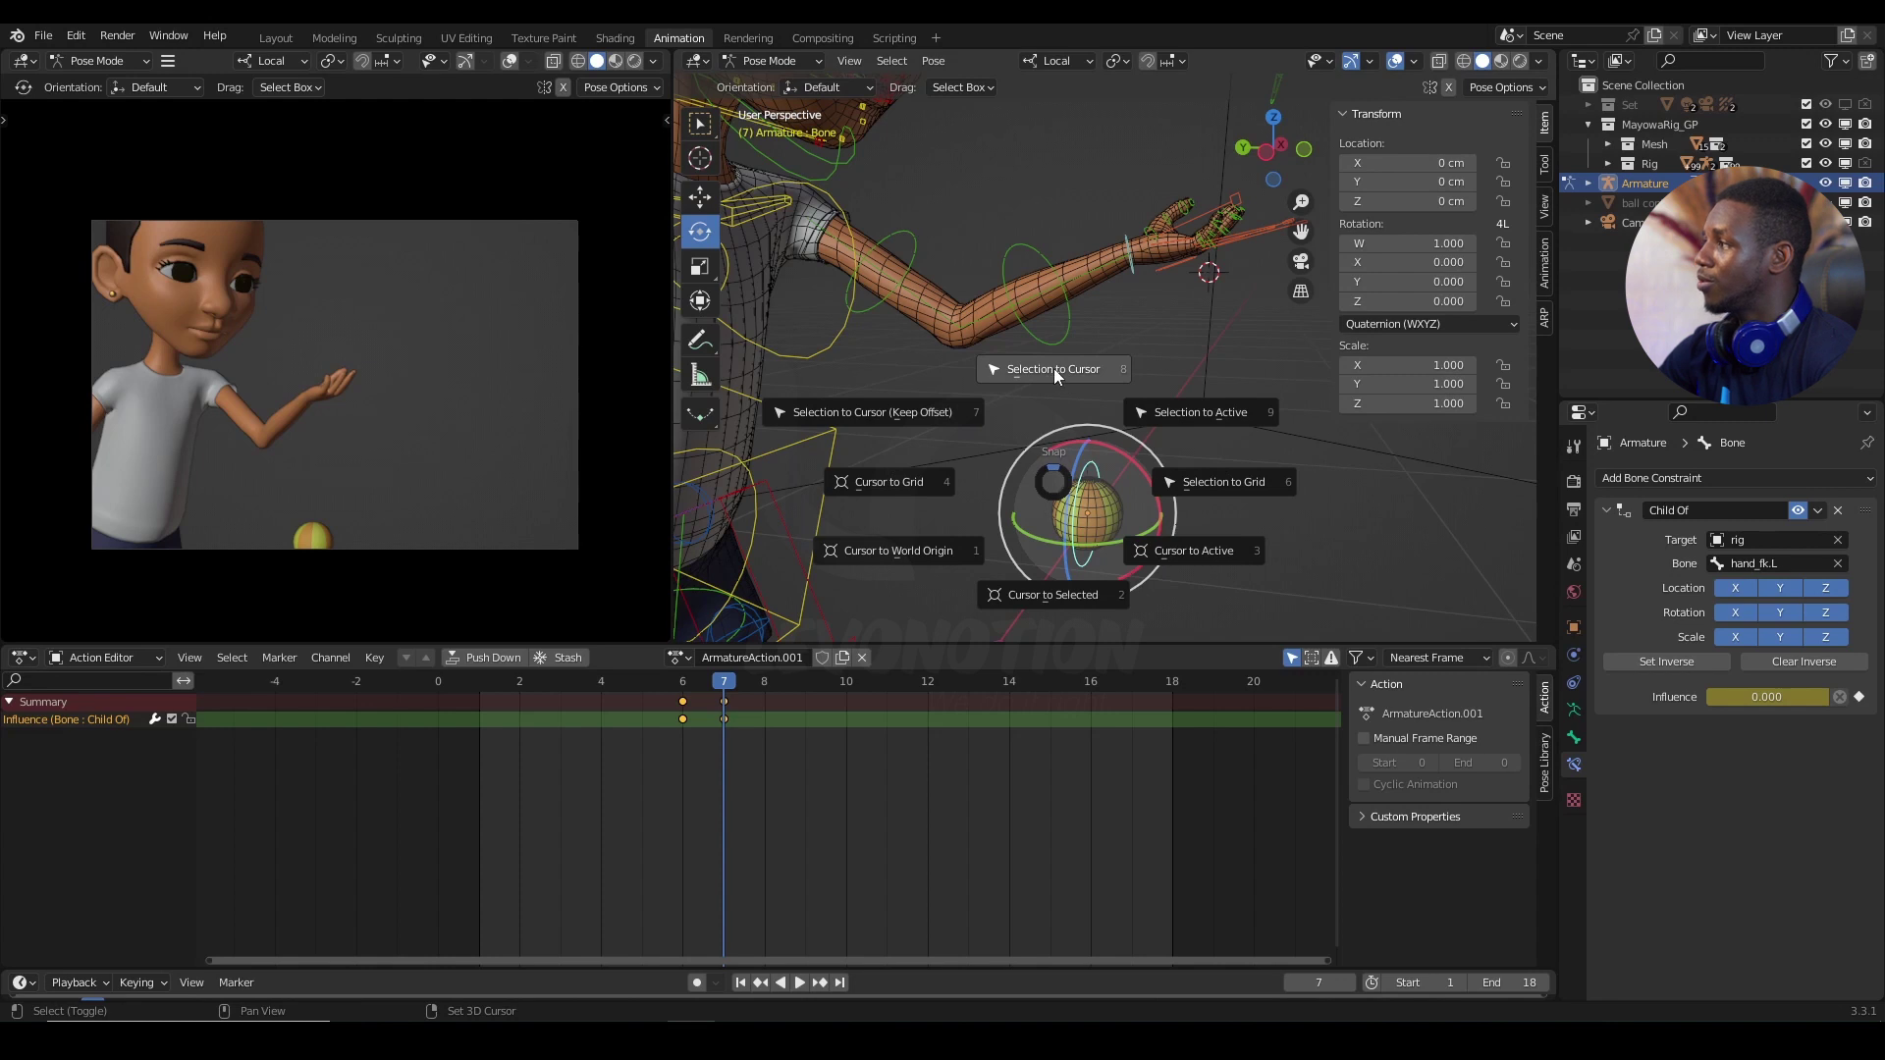
left_click(1052, 368)
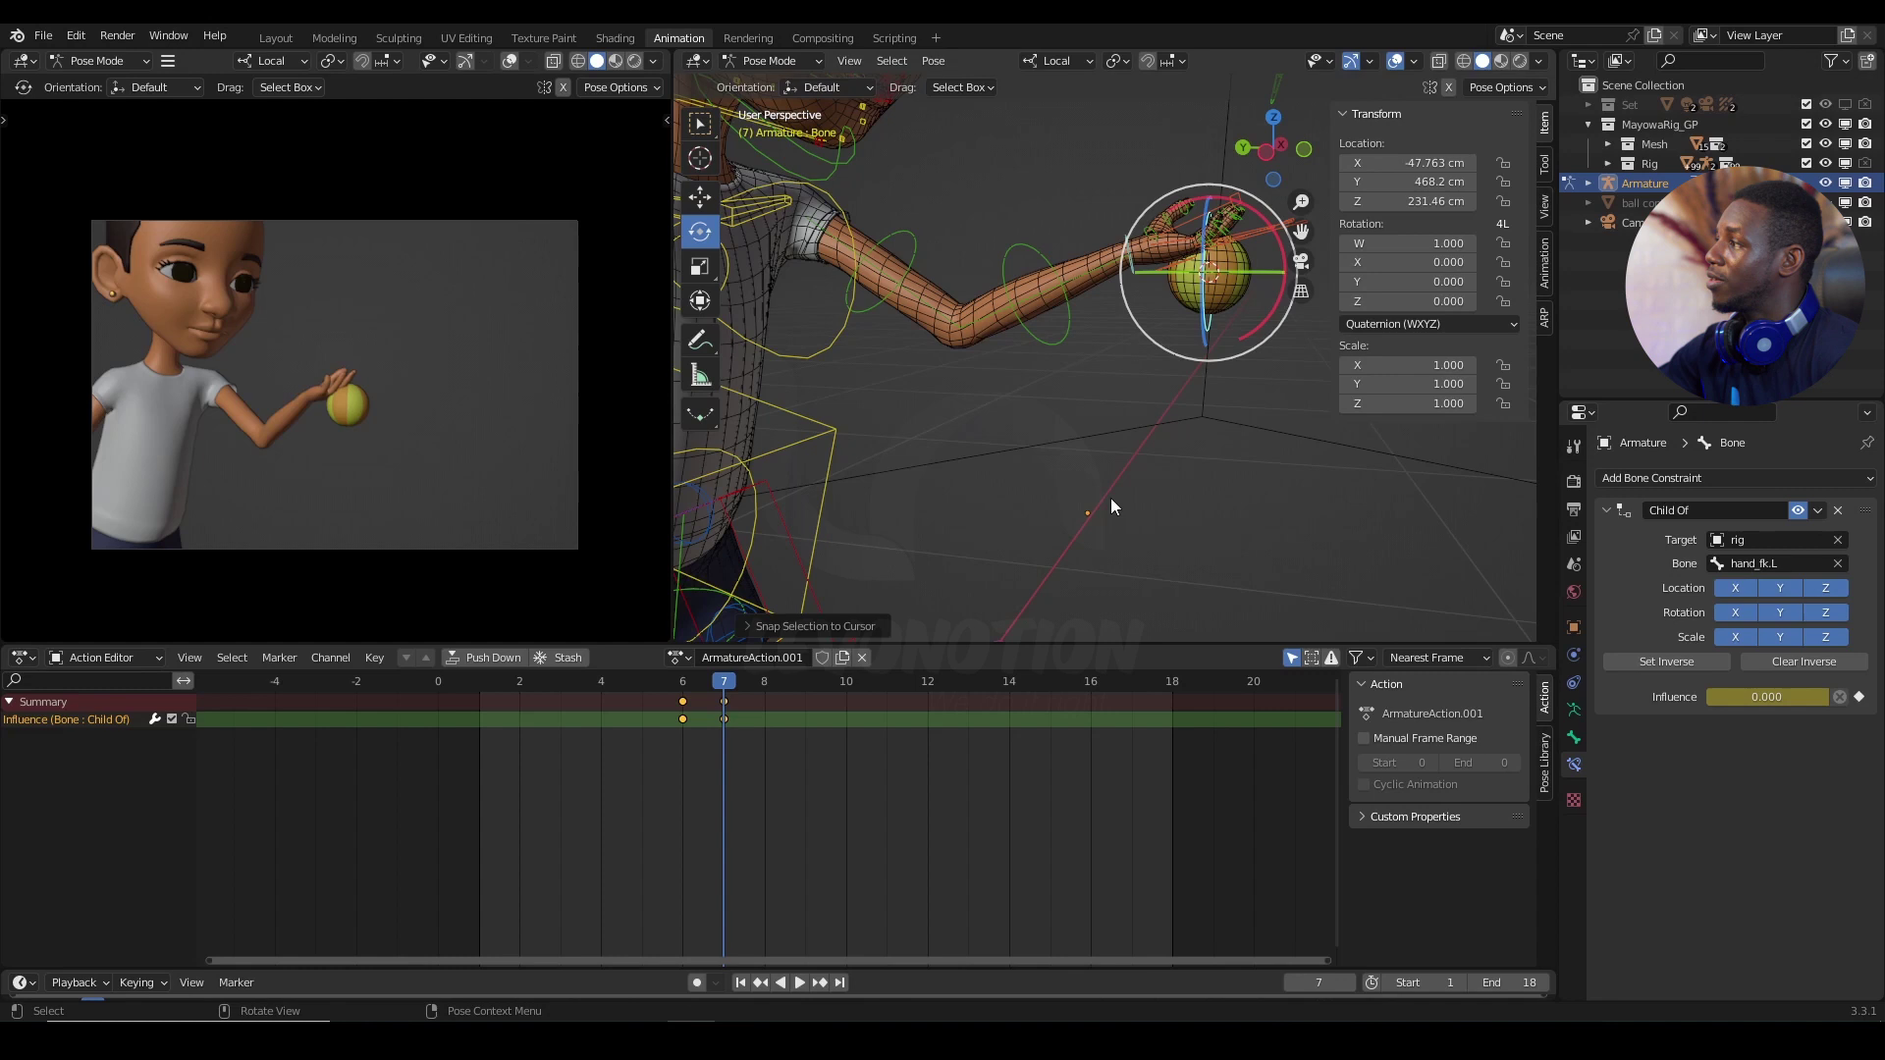
Step: Raise the ball bone above the palm at frame 7 (-101.77, 644.35, 297.7 cm) and key LocRotScale
middle_click_drag(1217, 346, 1174, 407, "shift")
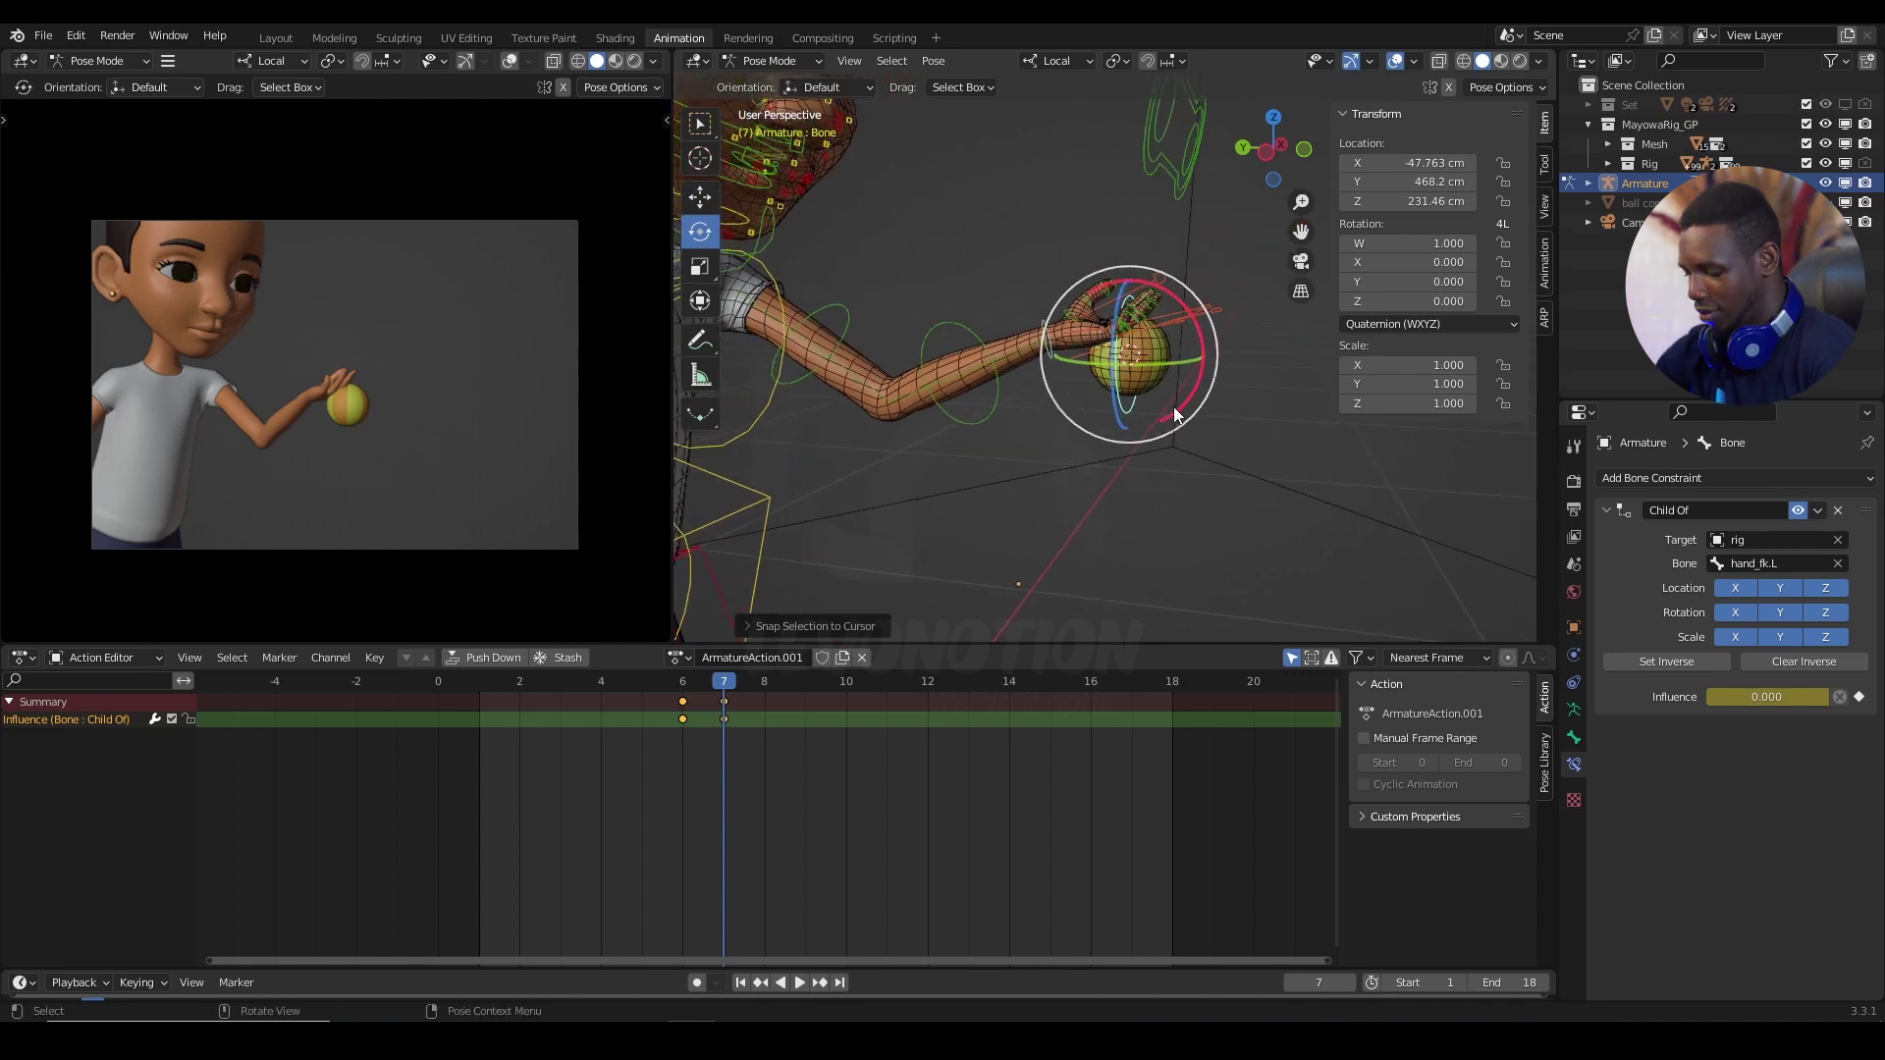
key("g")
left_click(1171, 321)
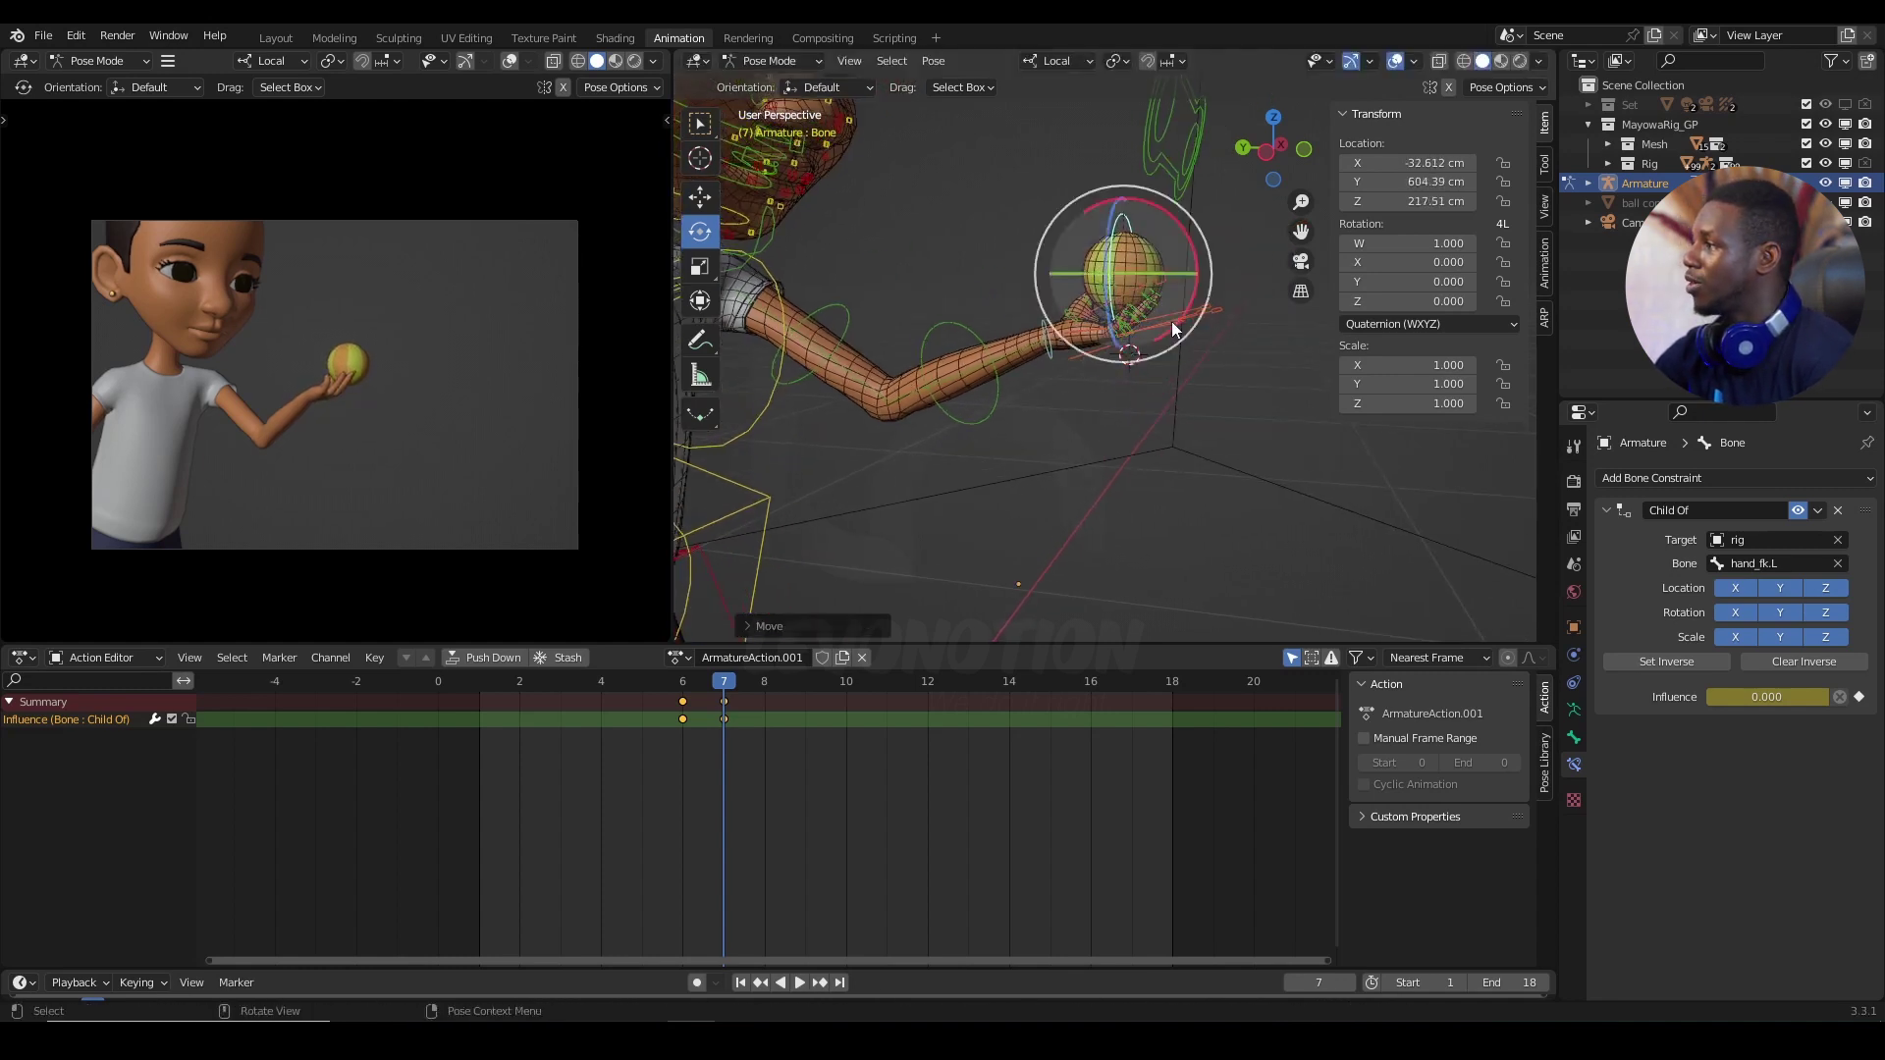
mouse_move(1171, 321)
middle_mouse_down()
mouse_move(1086, 404)
mouse_move(1021, 394)
mouse_move(1187, 354)
middle_mouse_up()
key("g")
left_click(981, 384)
key("g")
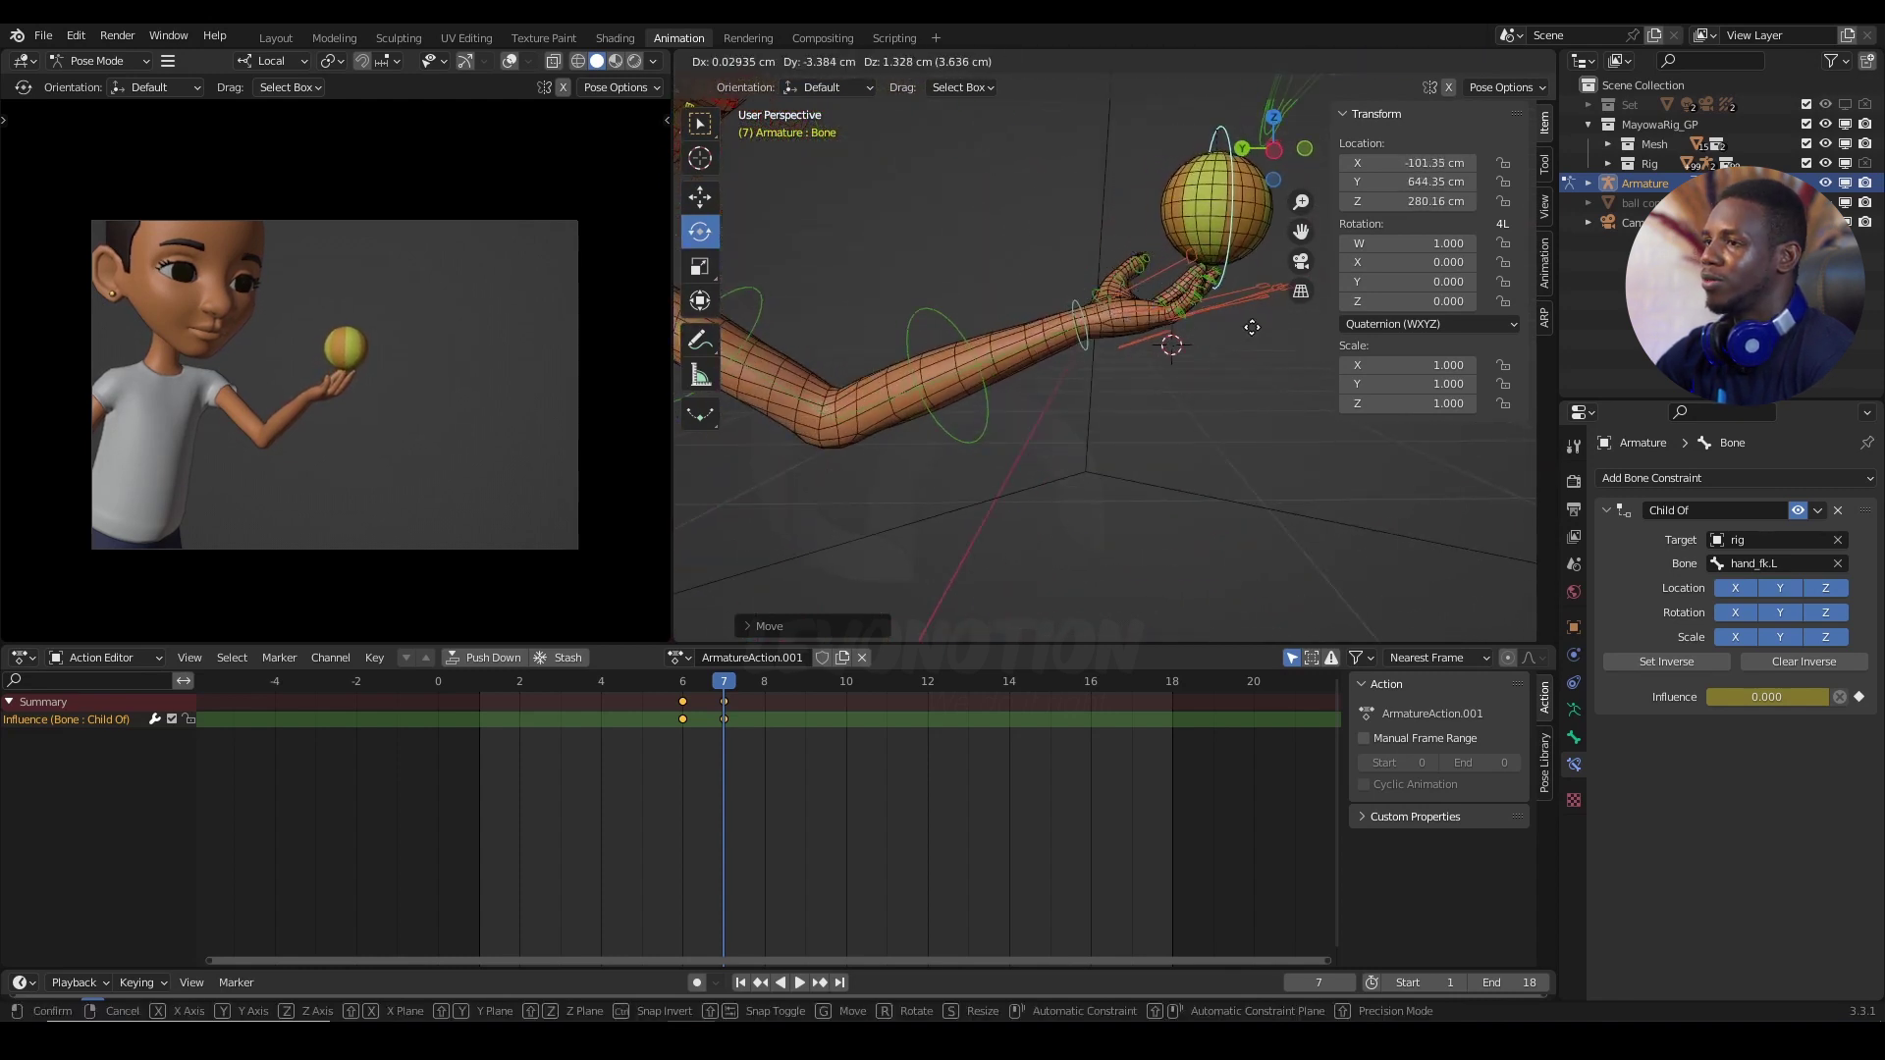
left_click(1266, 327)
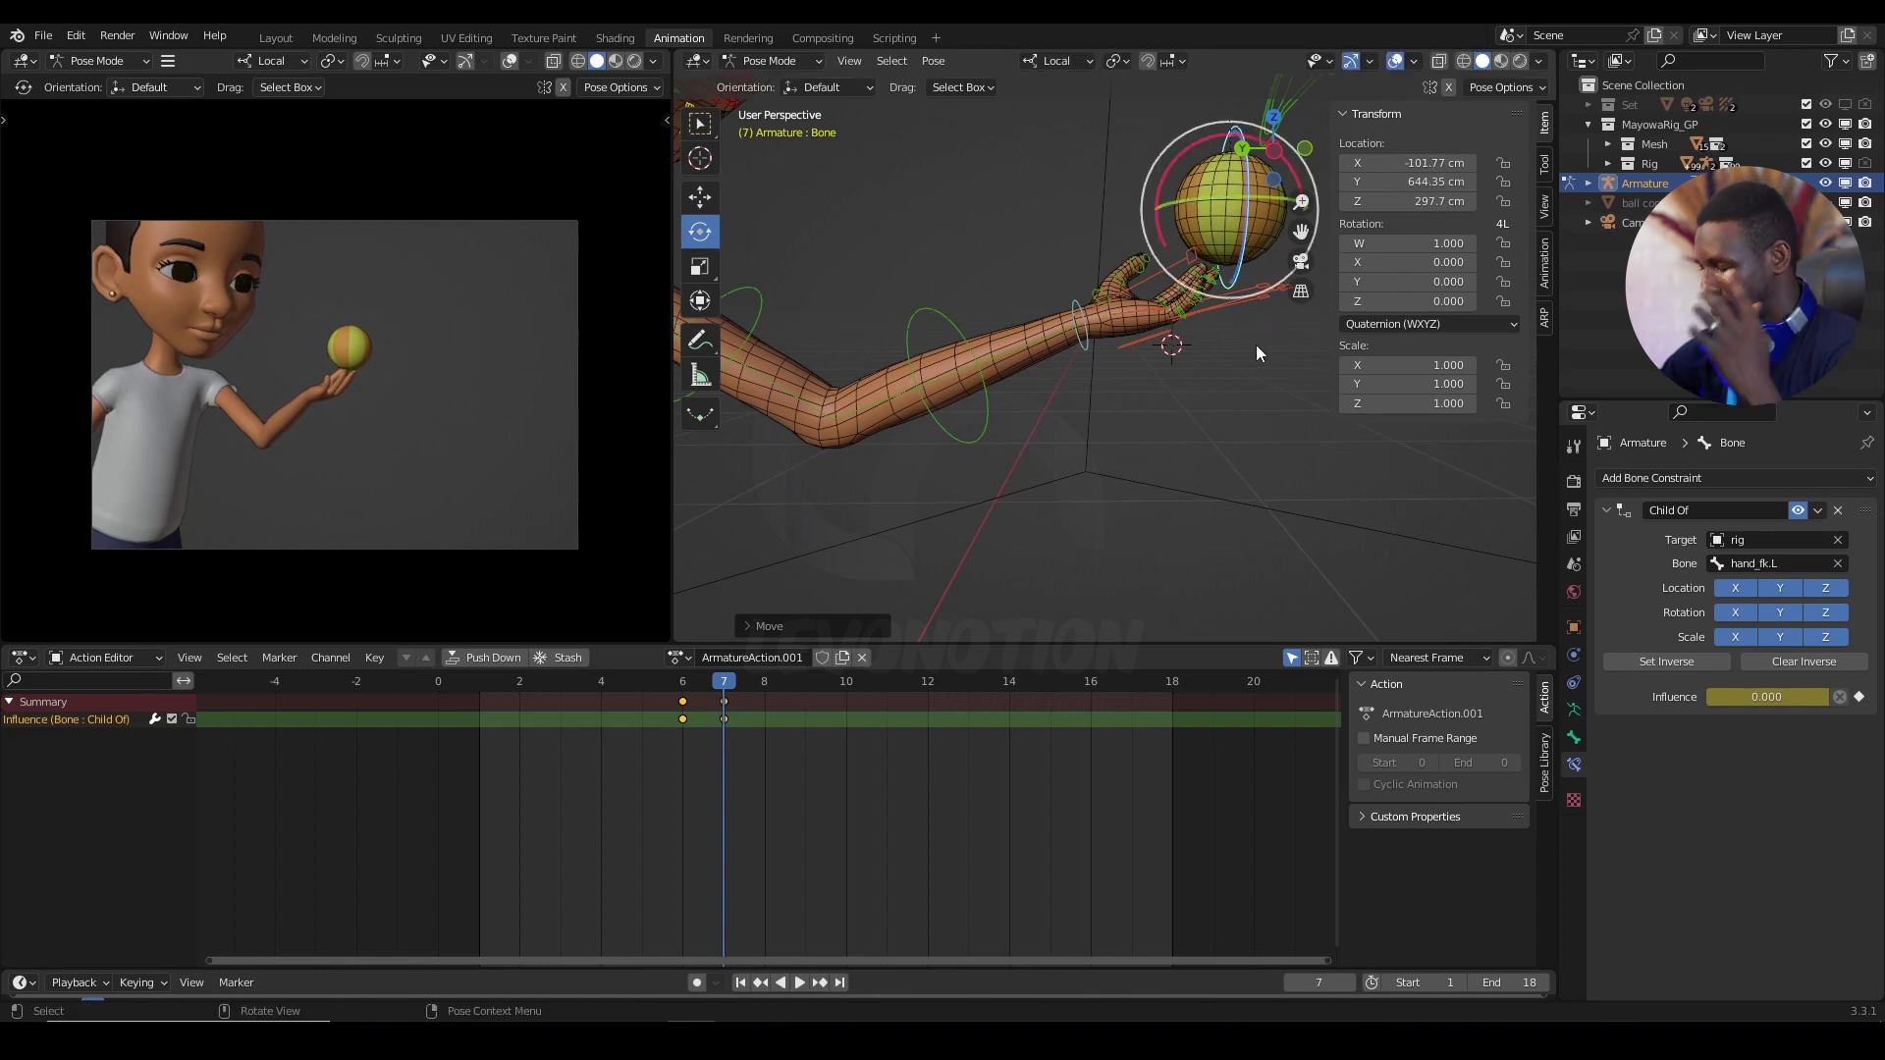
key("i")
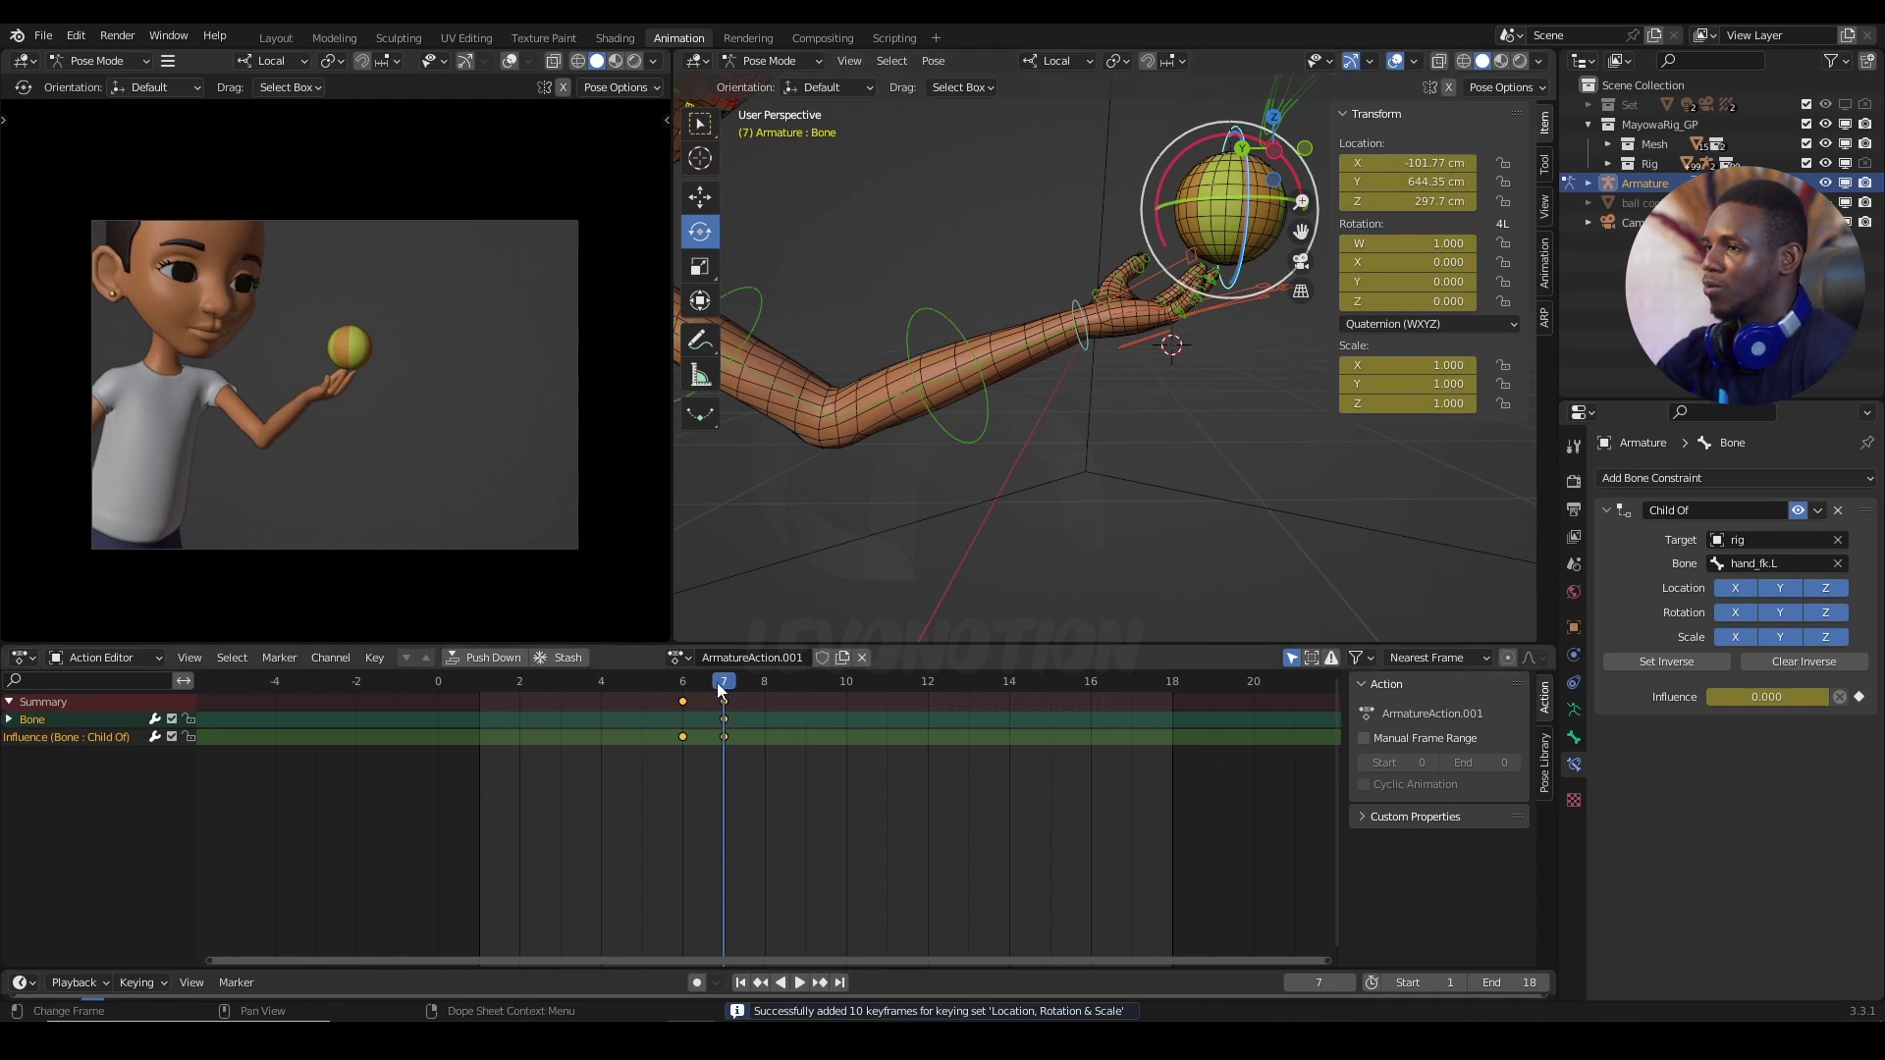
Step: Key the ball bone's location, rotation and scale at frame 6 at its 0 cm rest position
left_click_drag(717, 681, 688, 694)
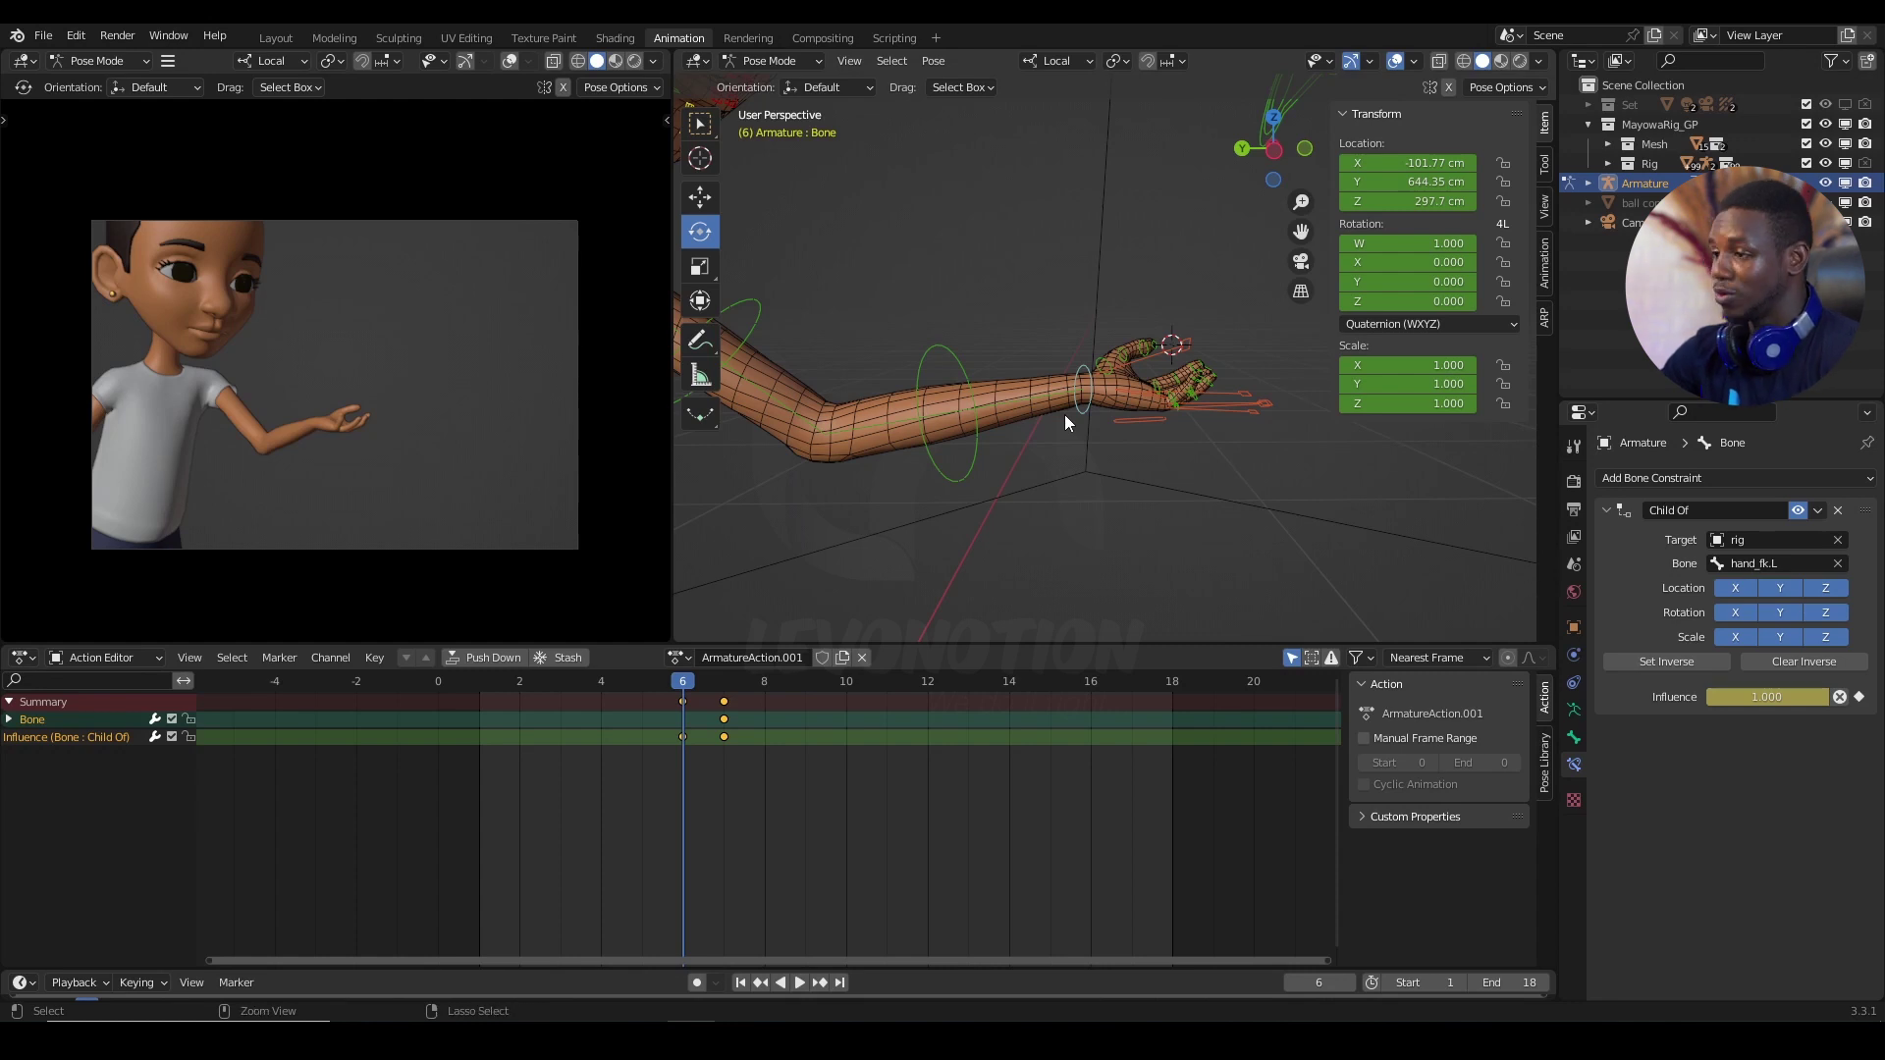
key("Right")
key("ctrl+z")
key("ctrl+z")
key("ctrl+z")
key("ctrl+z")
key("ctrl+z")
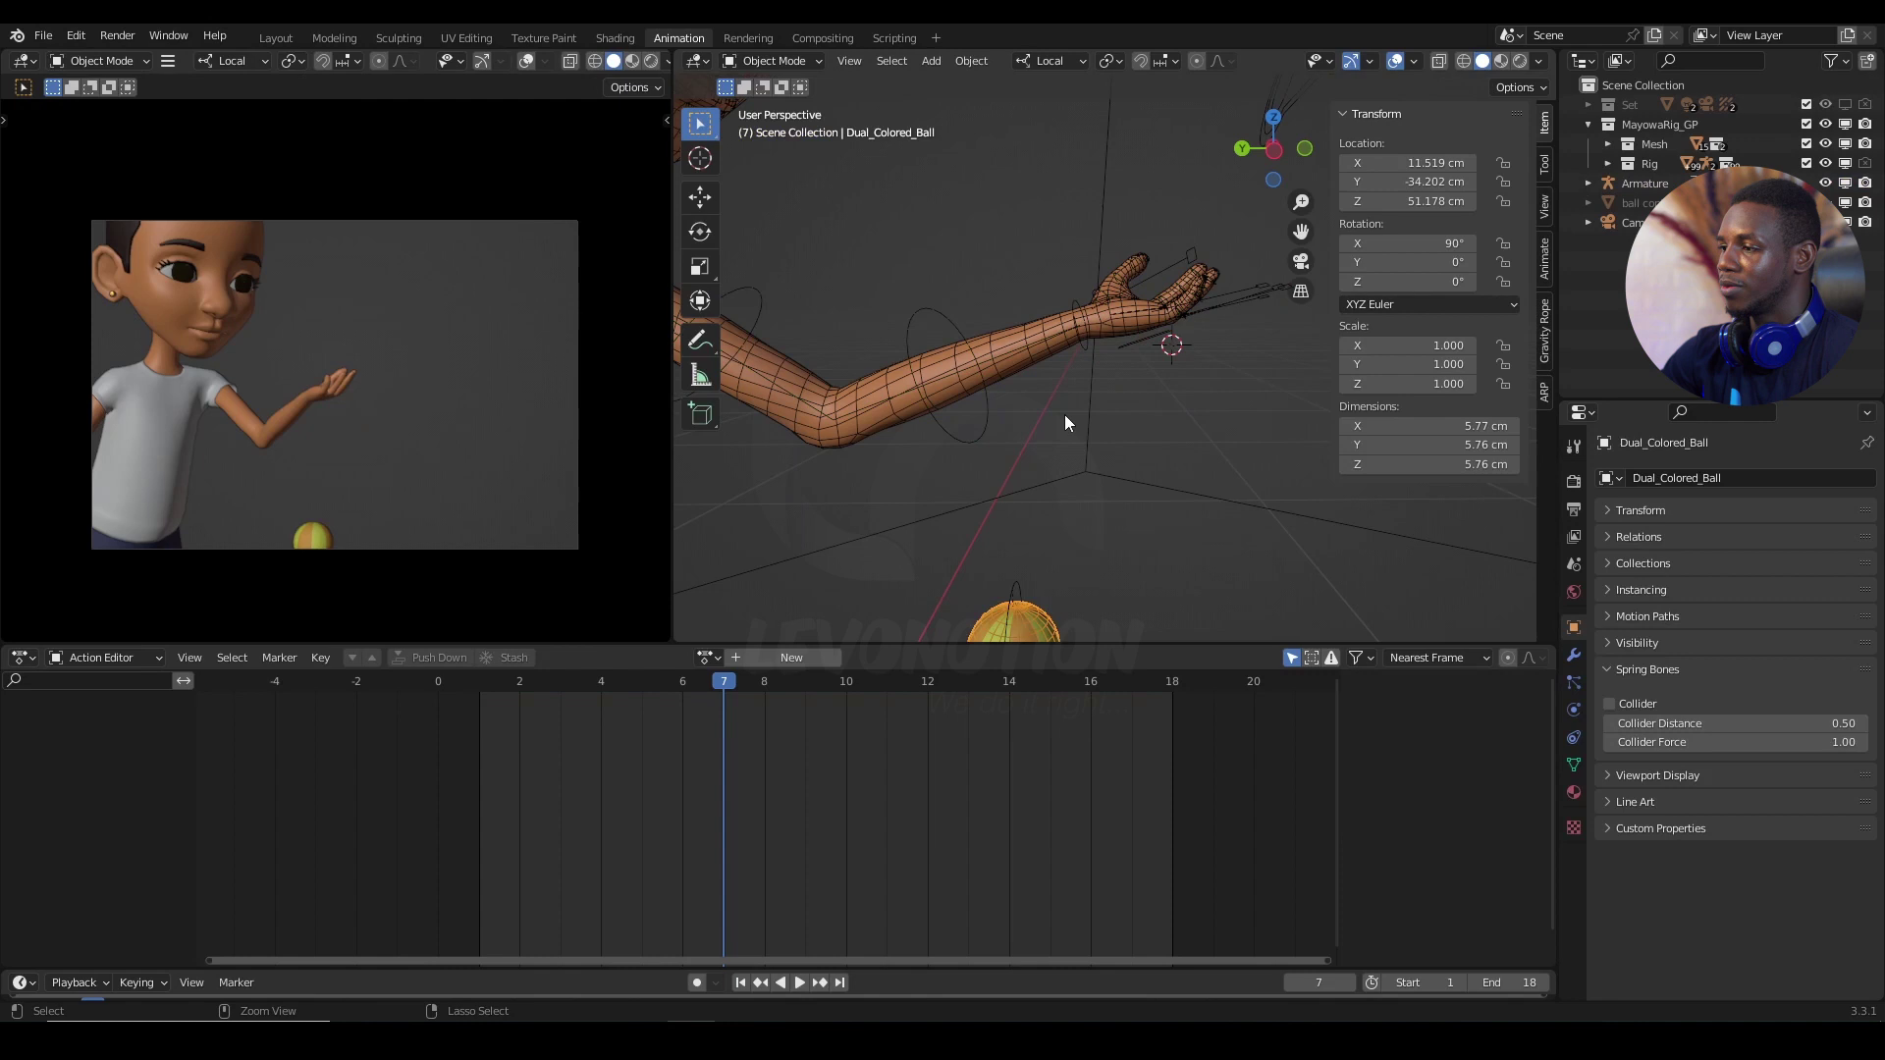
key("Left")
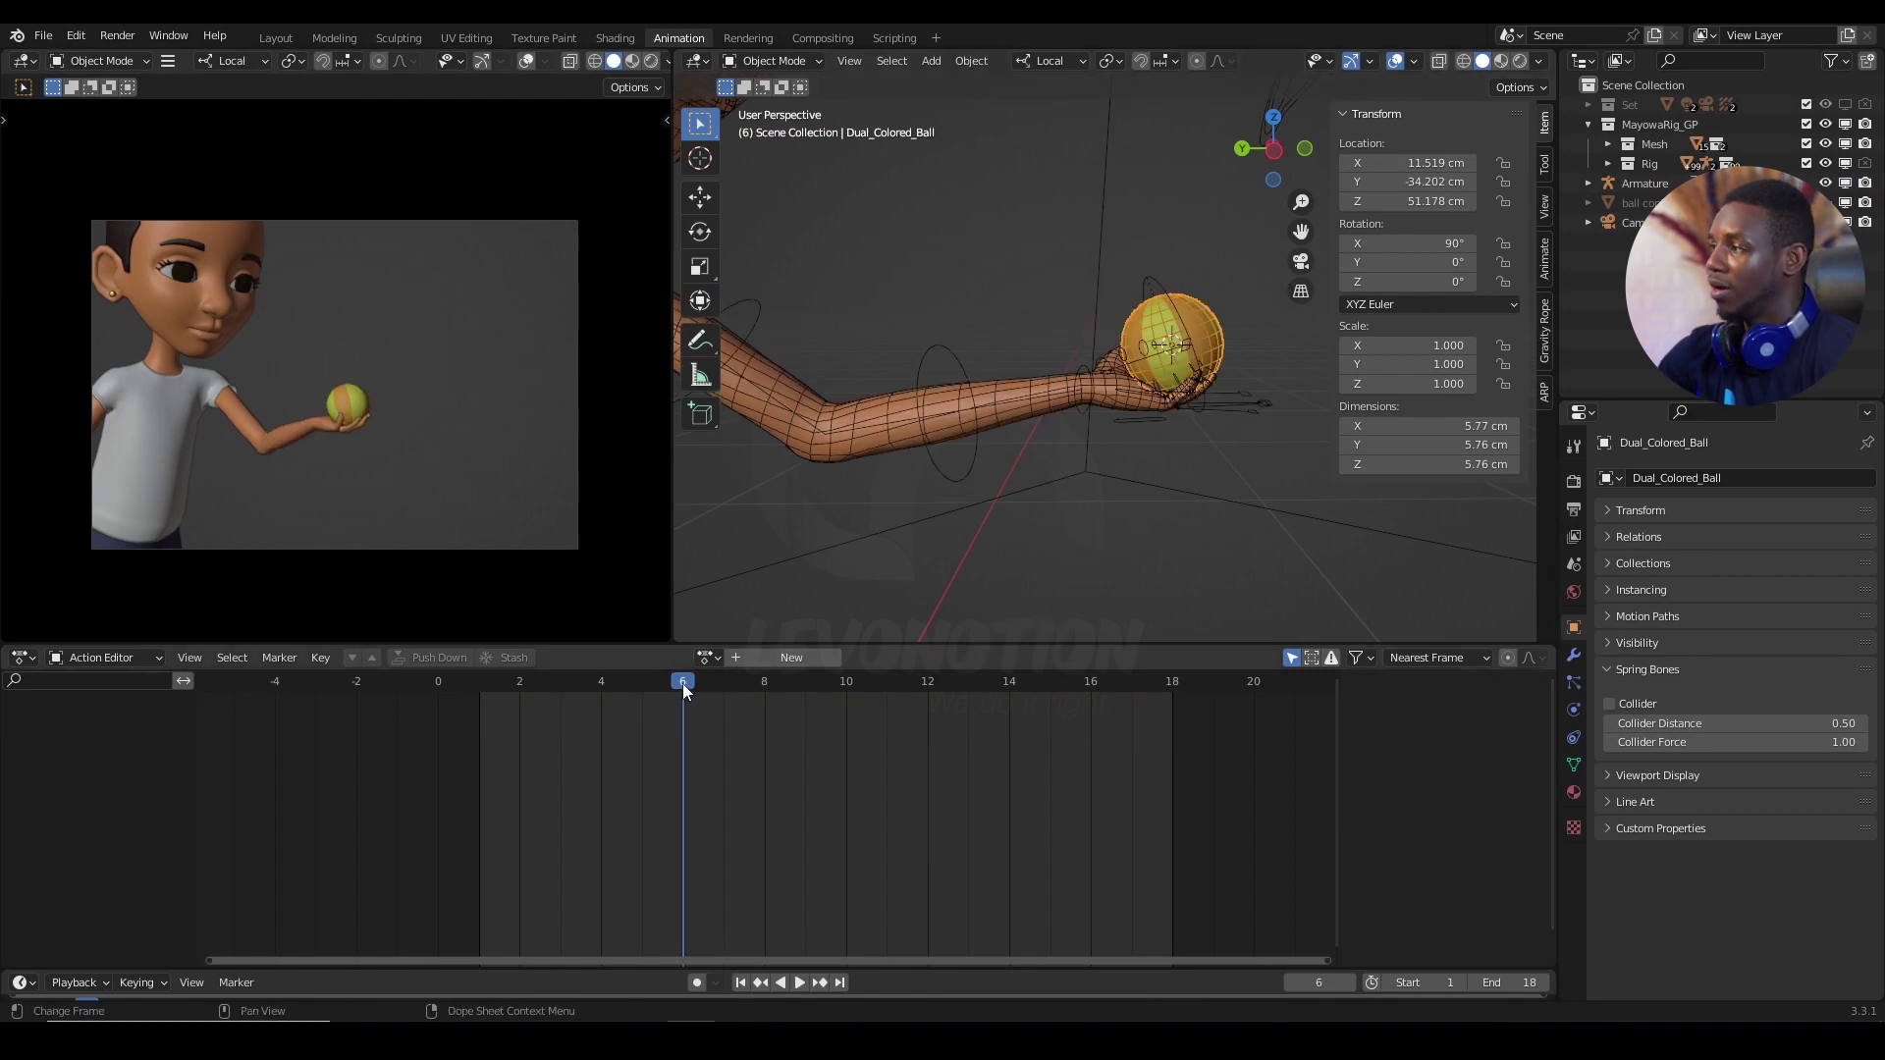
key("ctrl+z")
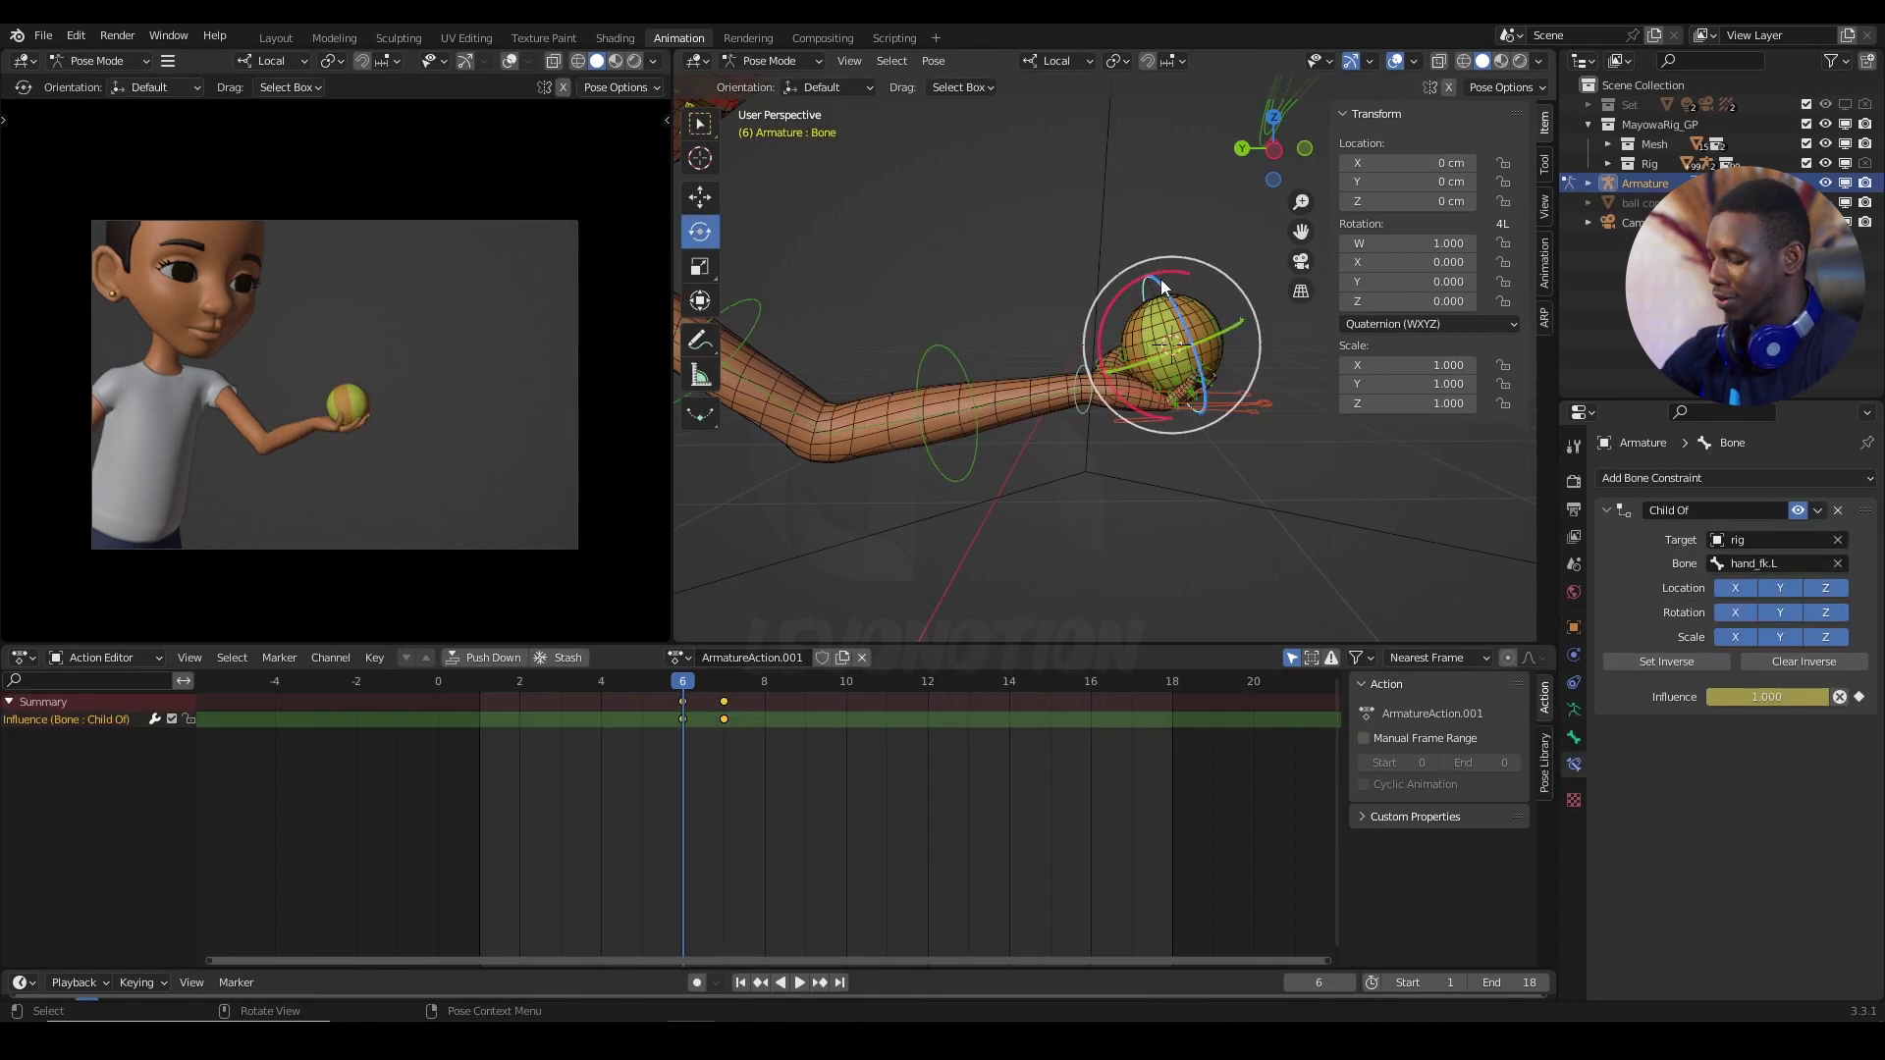
key("i")
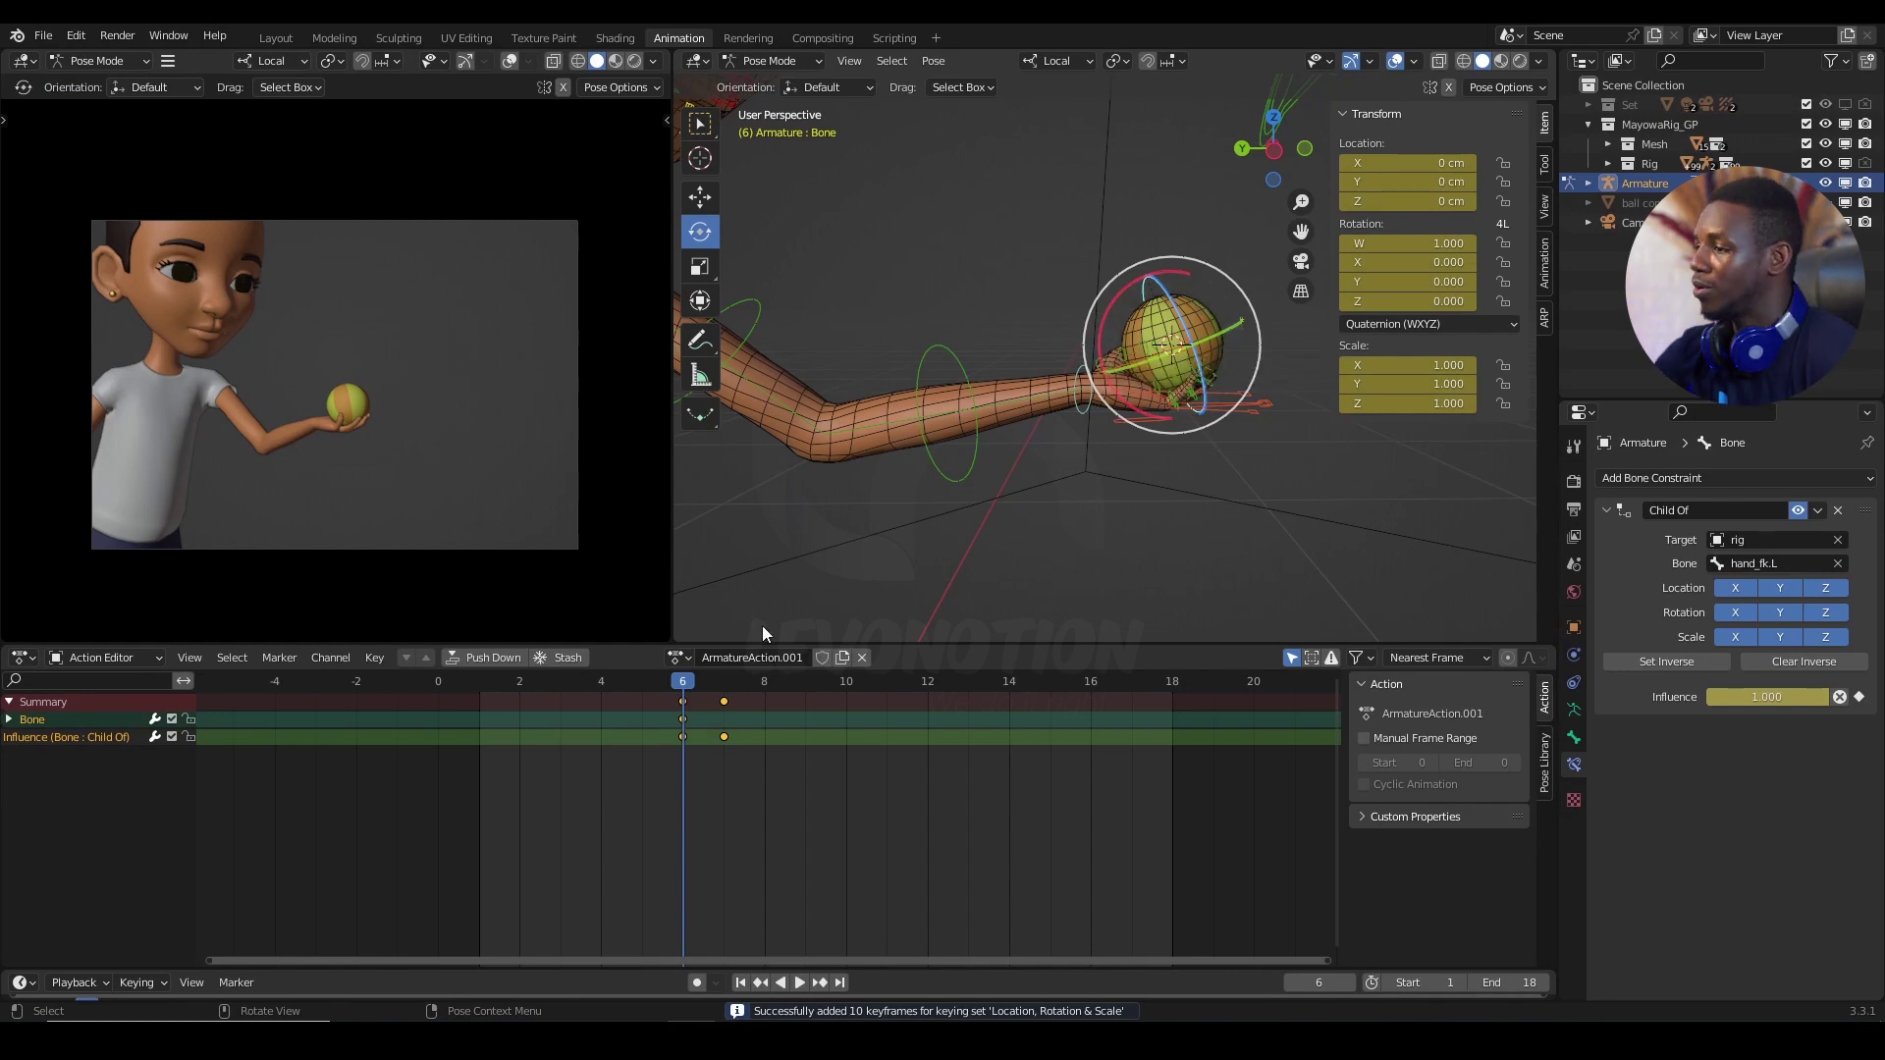
key("space")
key("space")
Step: At frame 7, snap the ball bone back onto the hand via Selection to Cursor
left_click(721, 680)
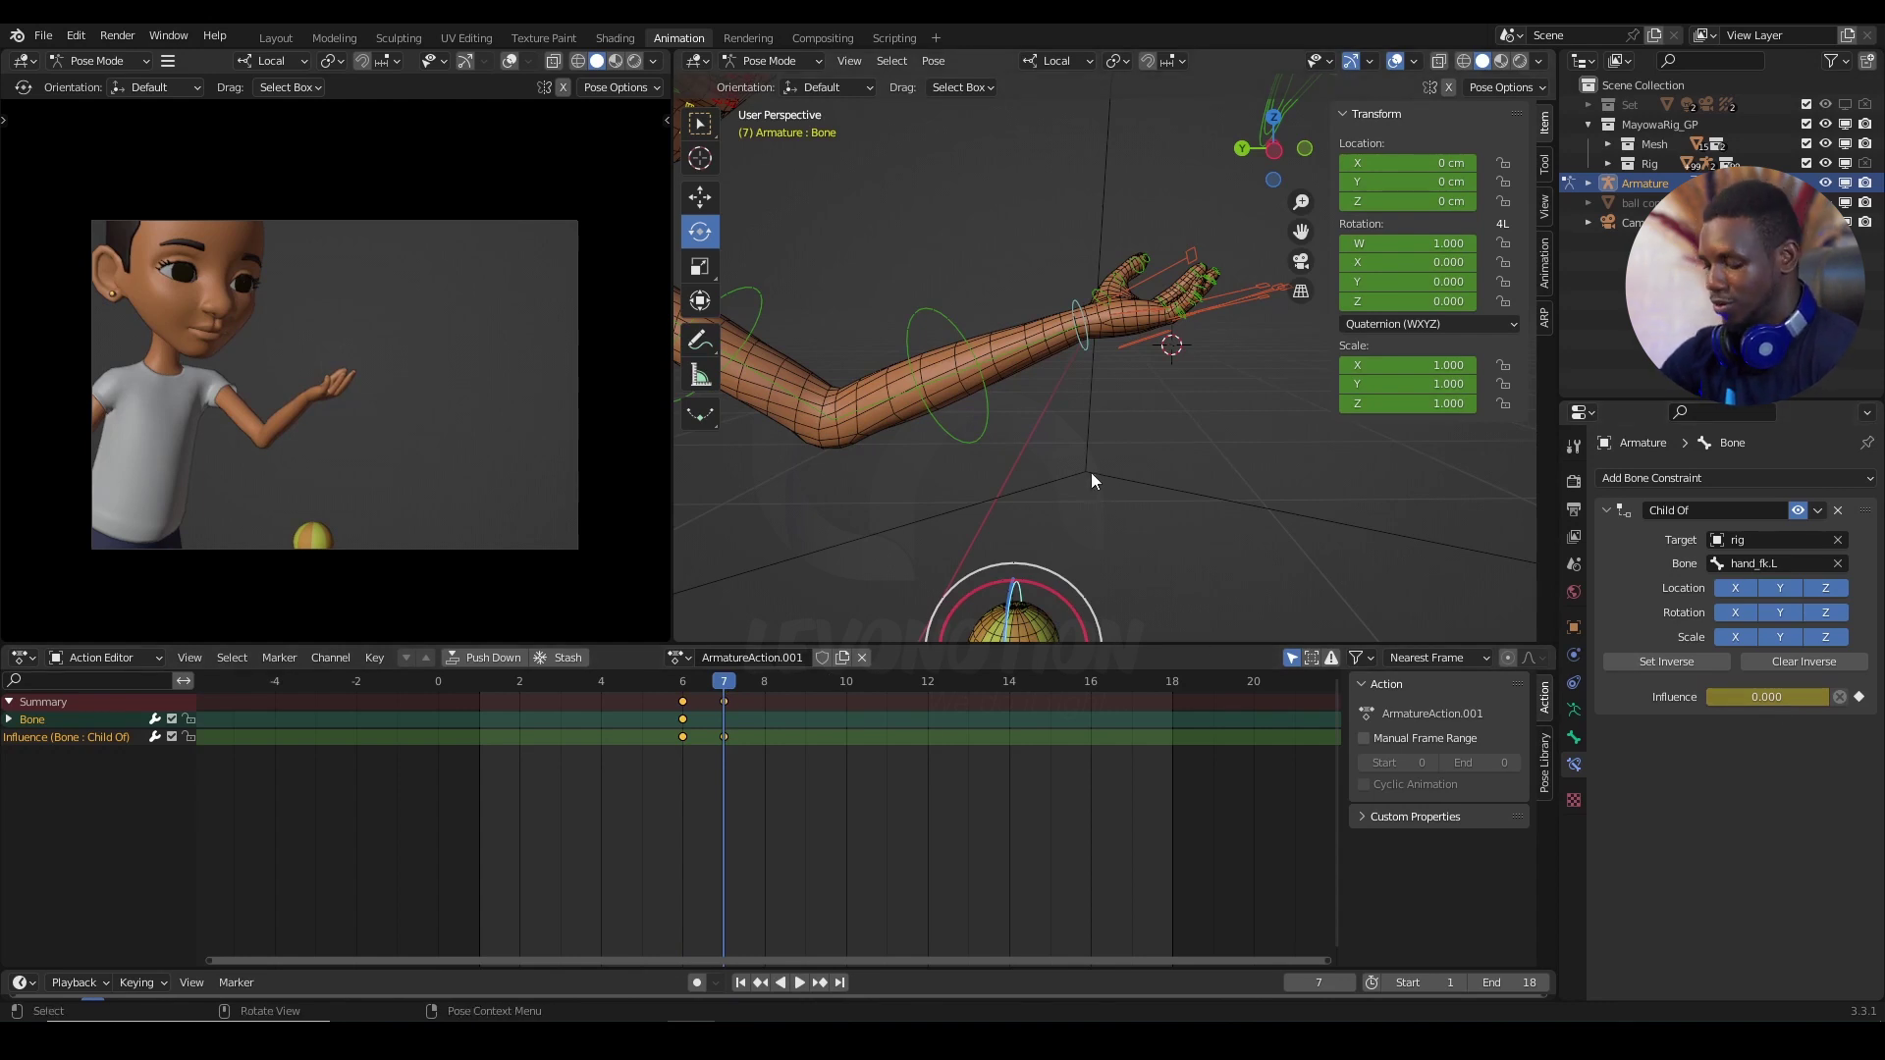
key("shift+s")
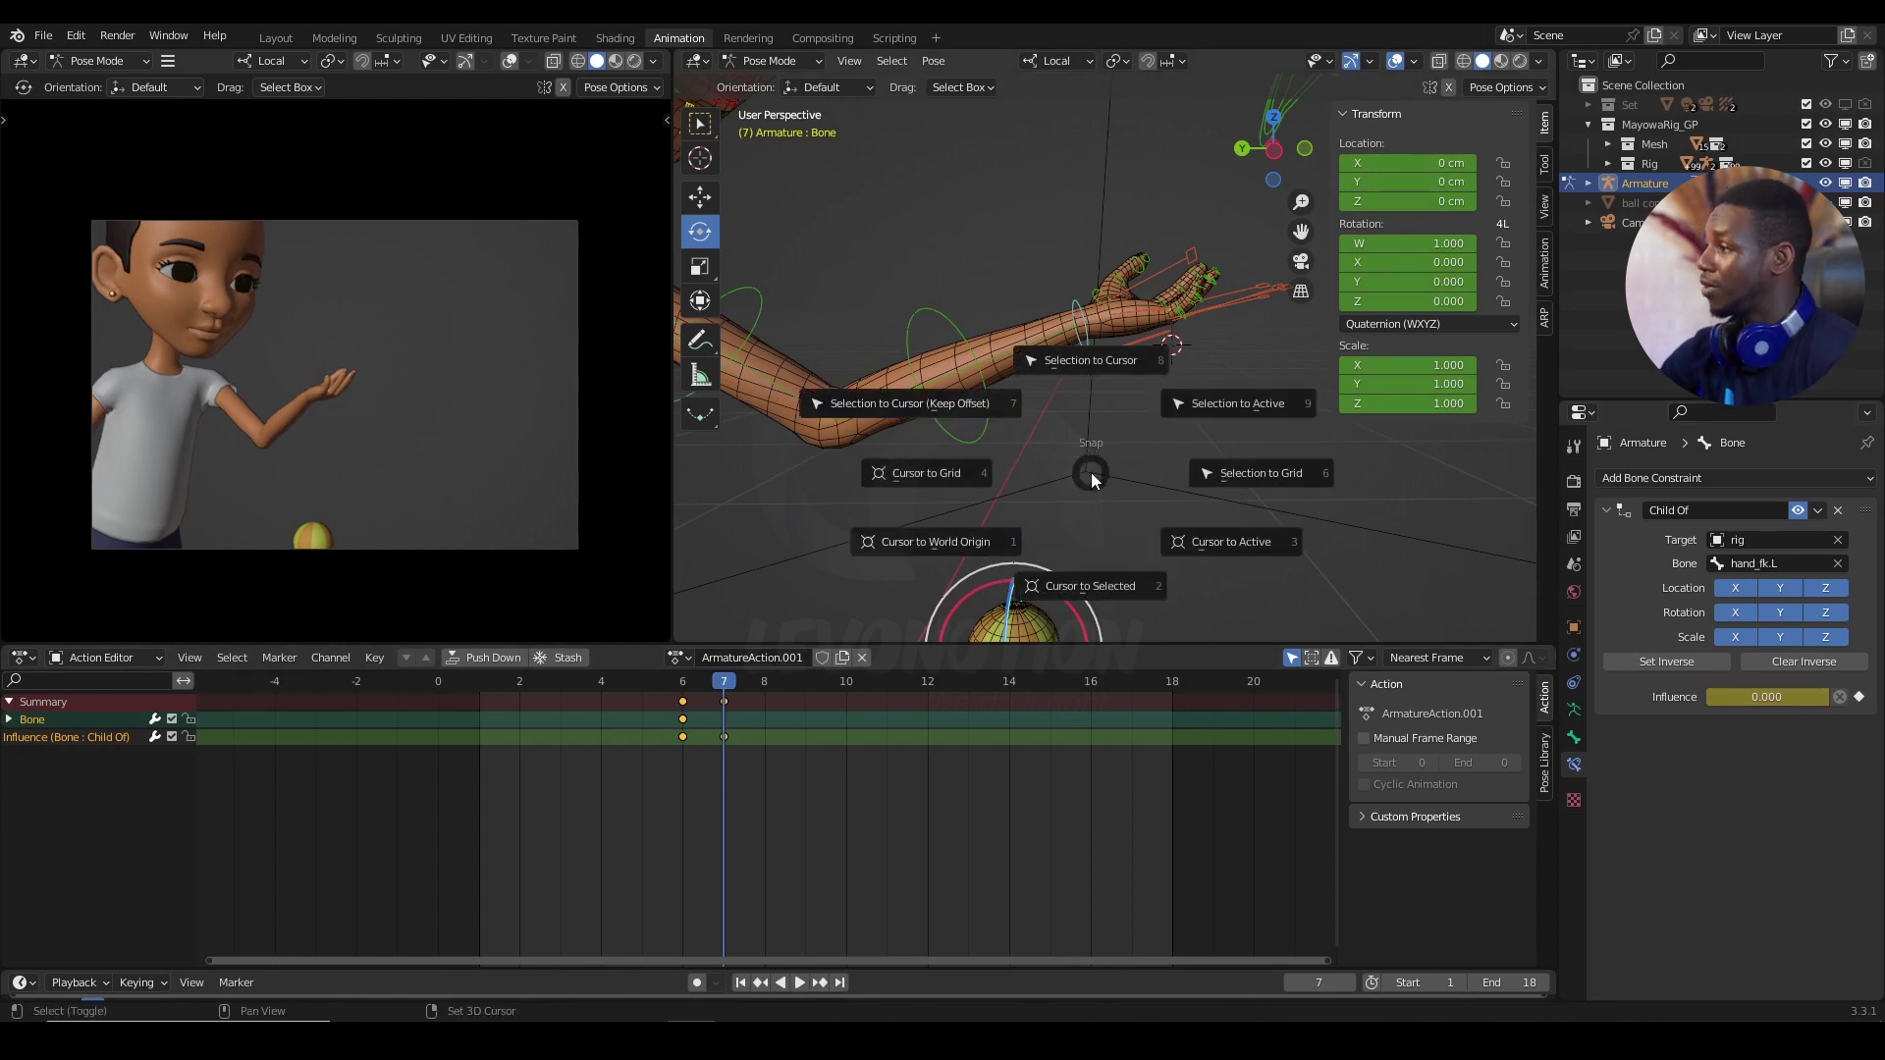
left_click(1104, 360)
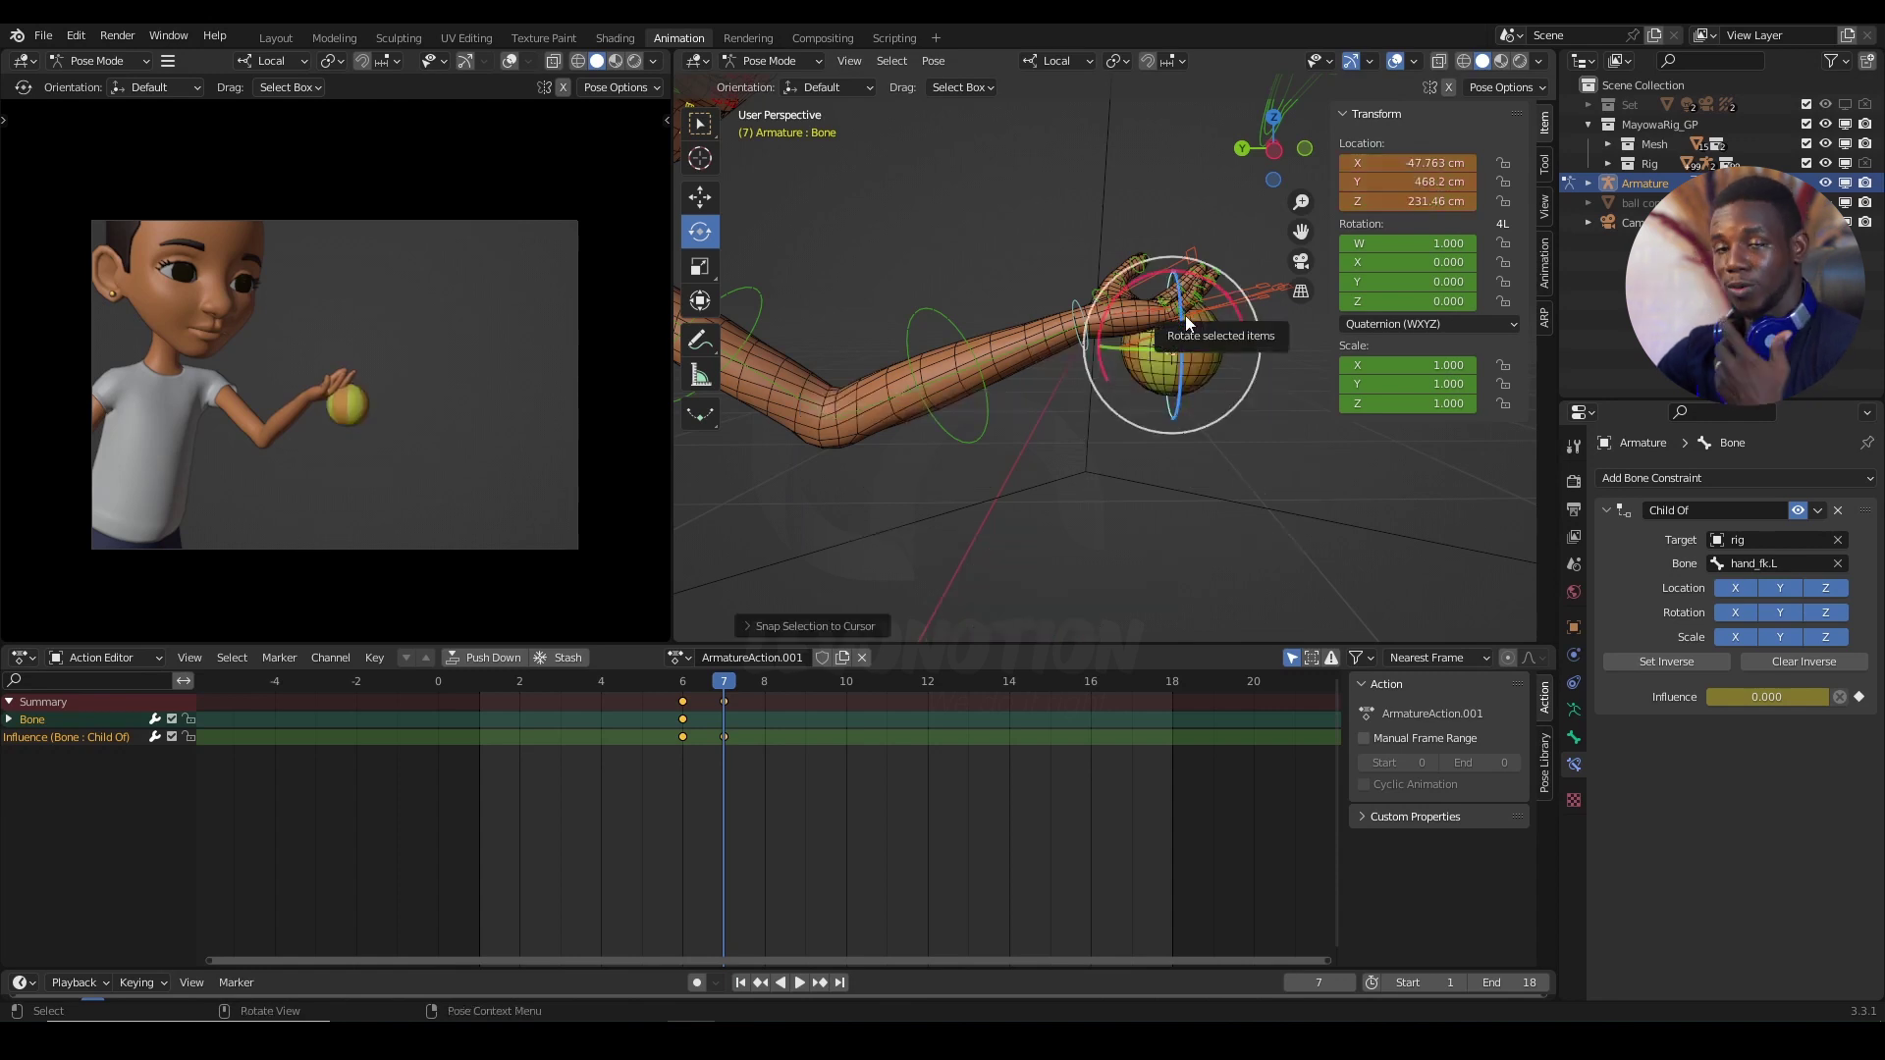
Step: Lift the ball just above the palm (-73.207, 651.65, 280.38 cm) and re-key frame 7
key("g")
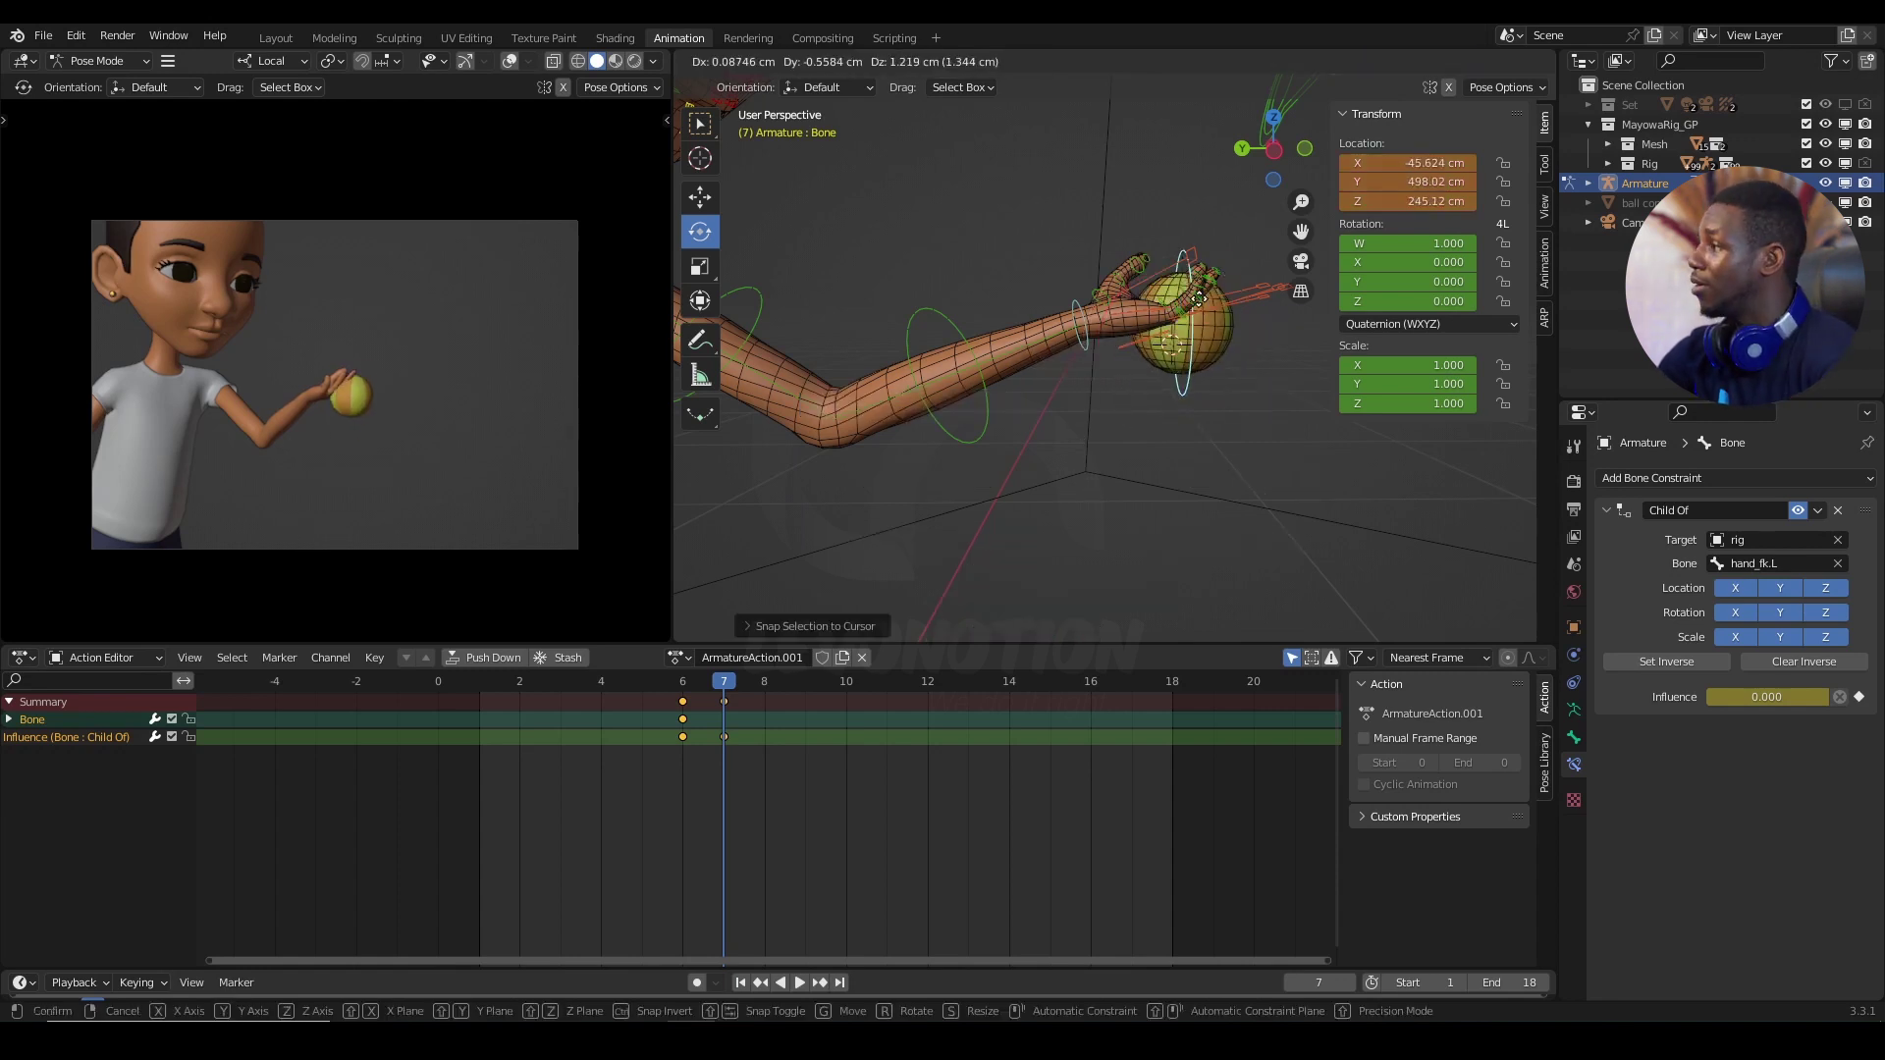
left_click(1193, 220)
middle_click_drag(1194, 220, 1179, 346)
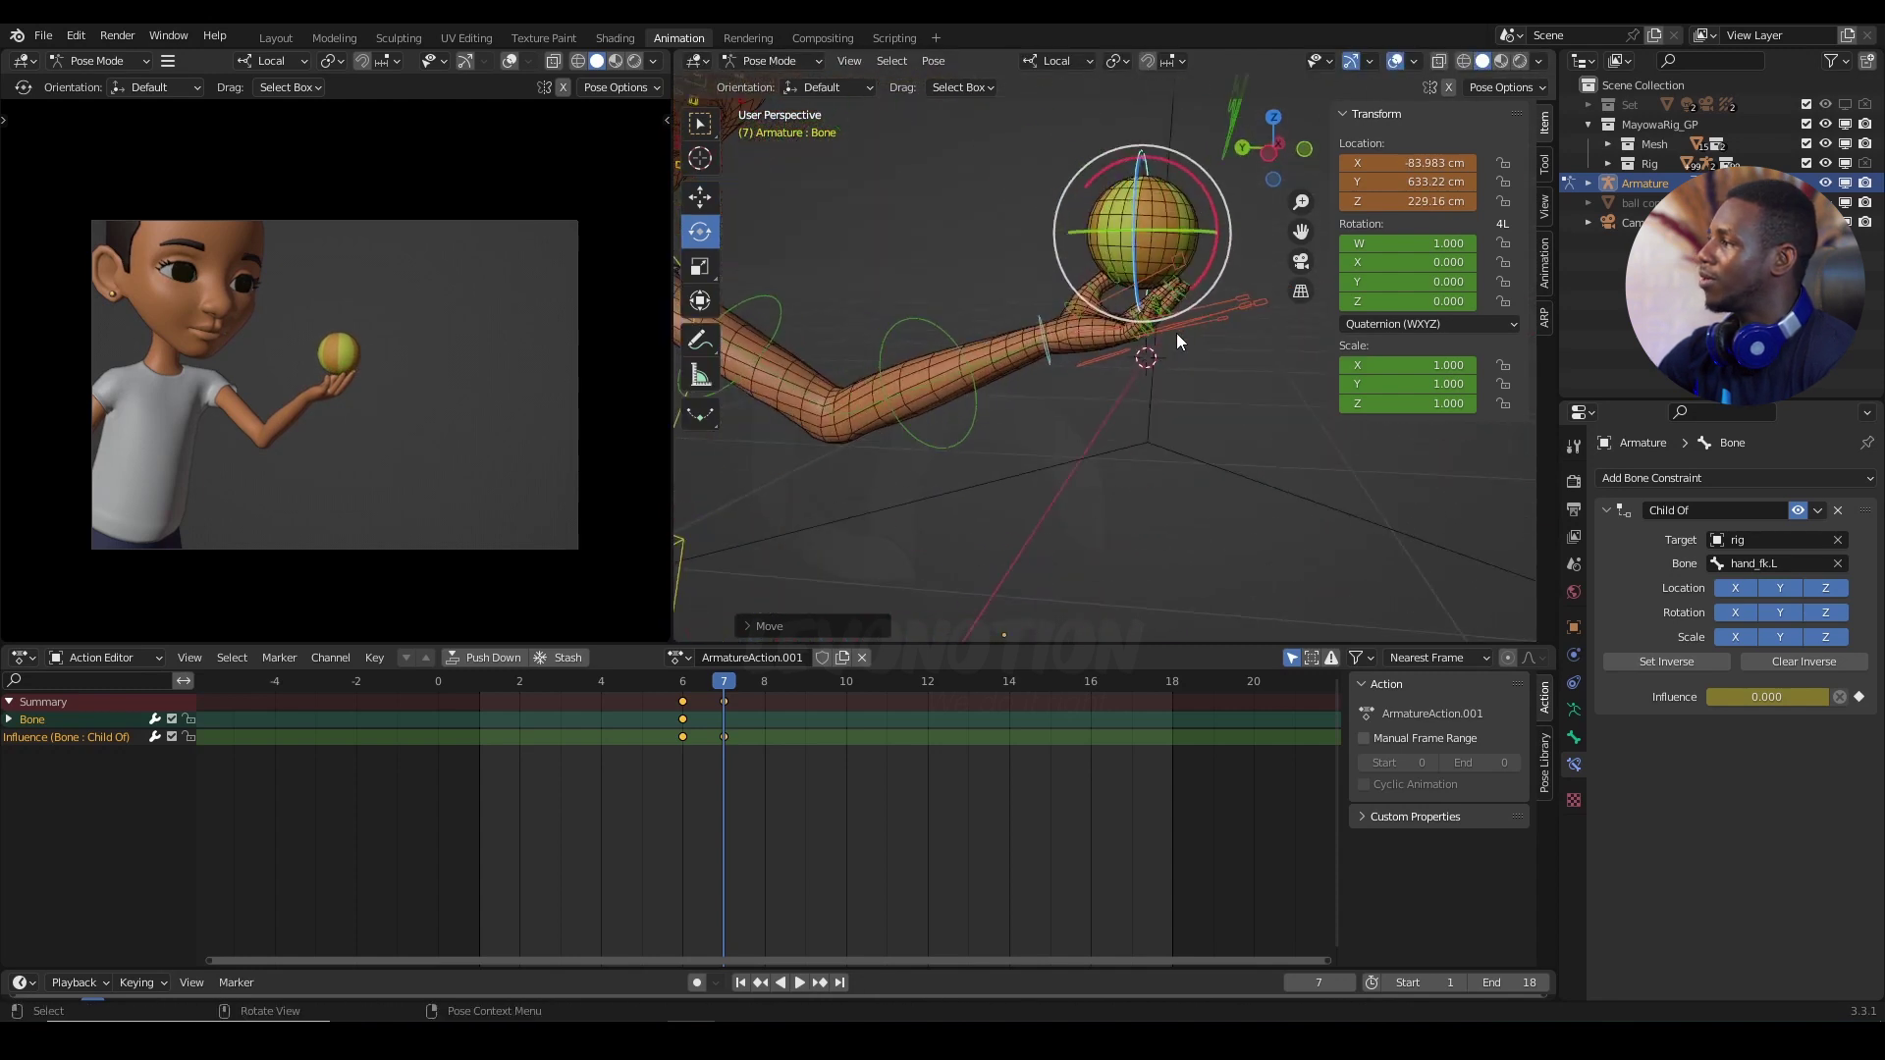
key("g")
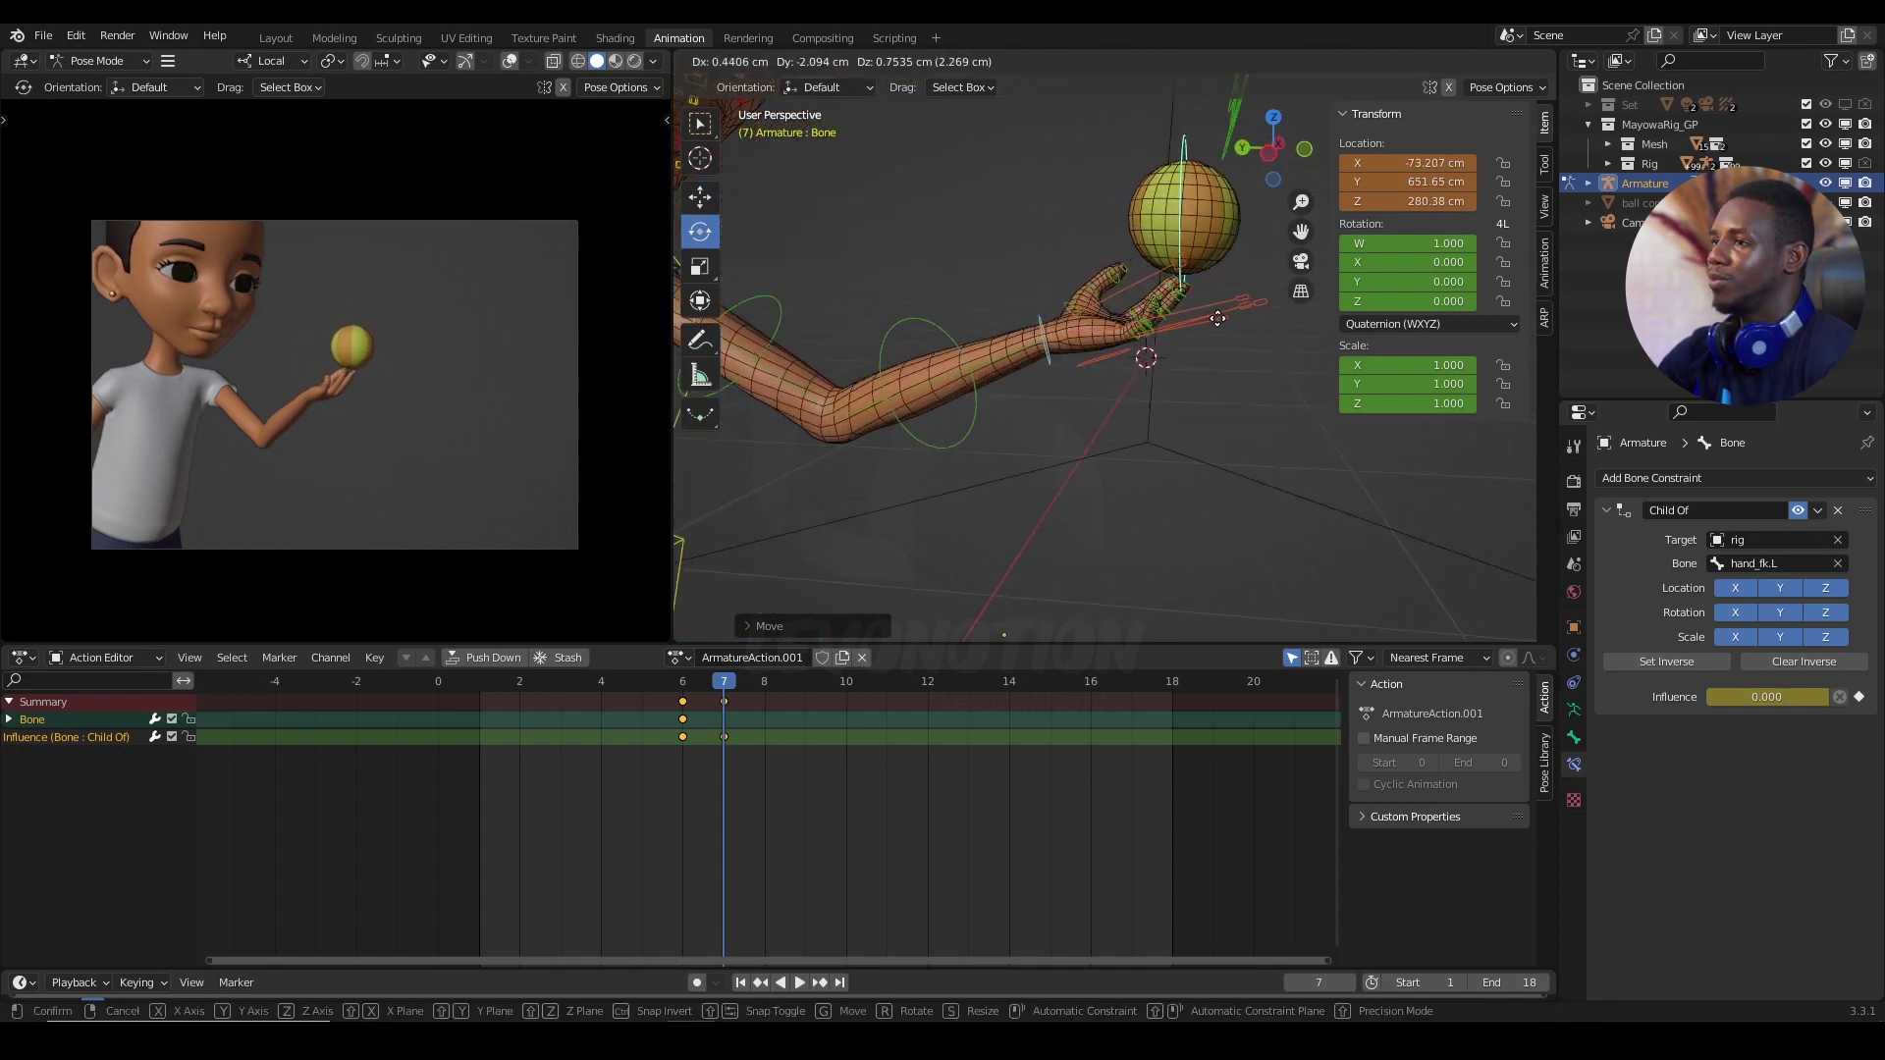
left_click(1219, 319)
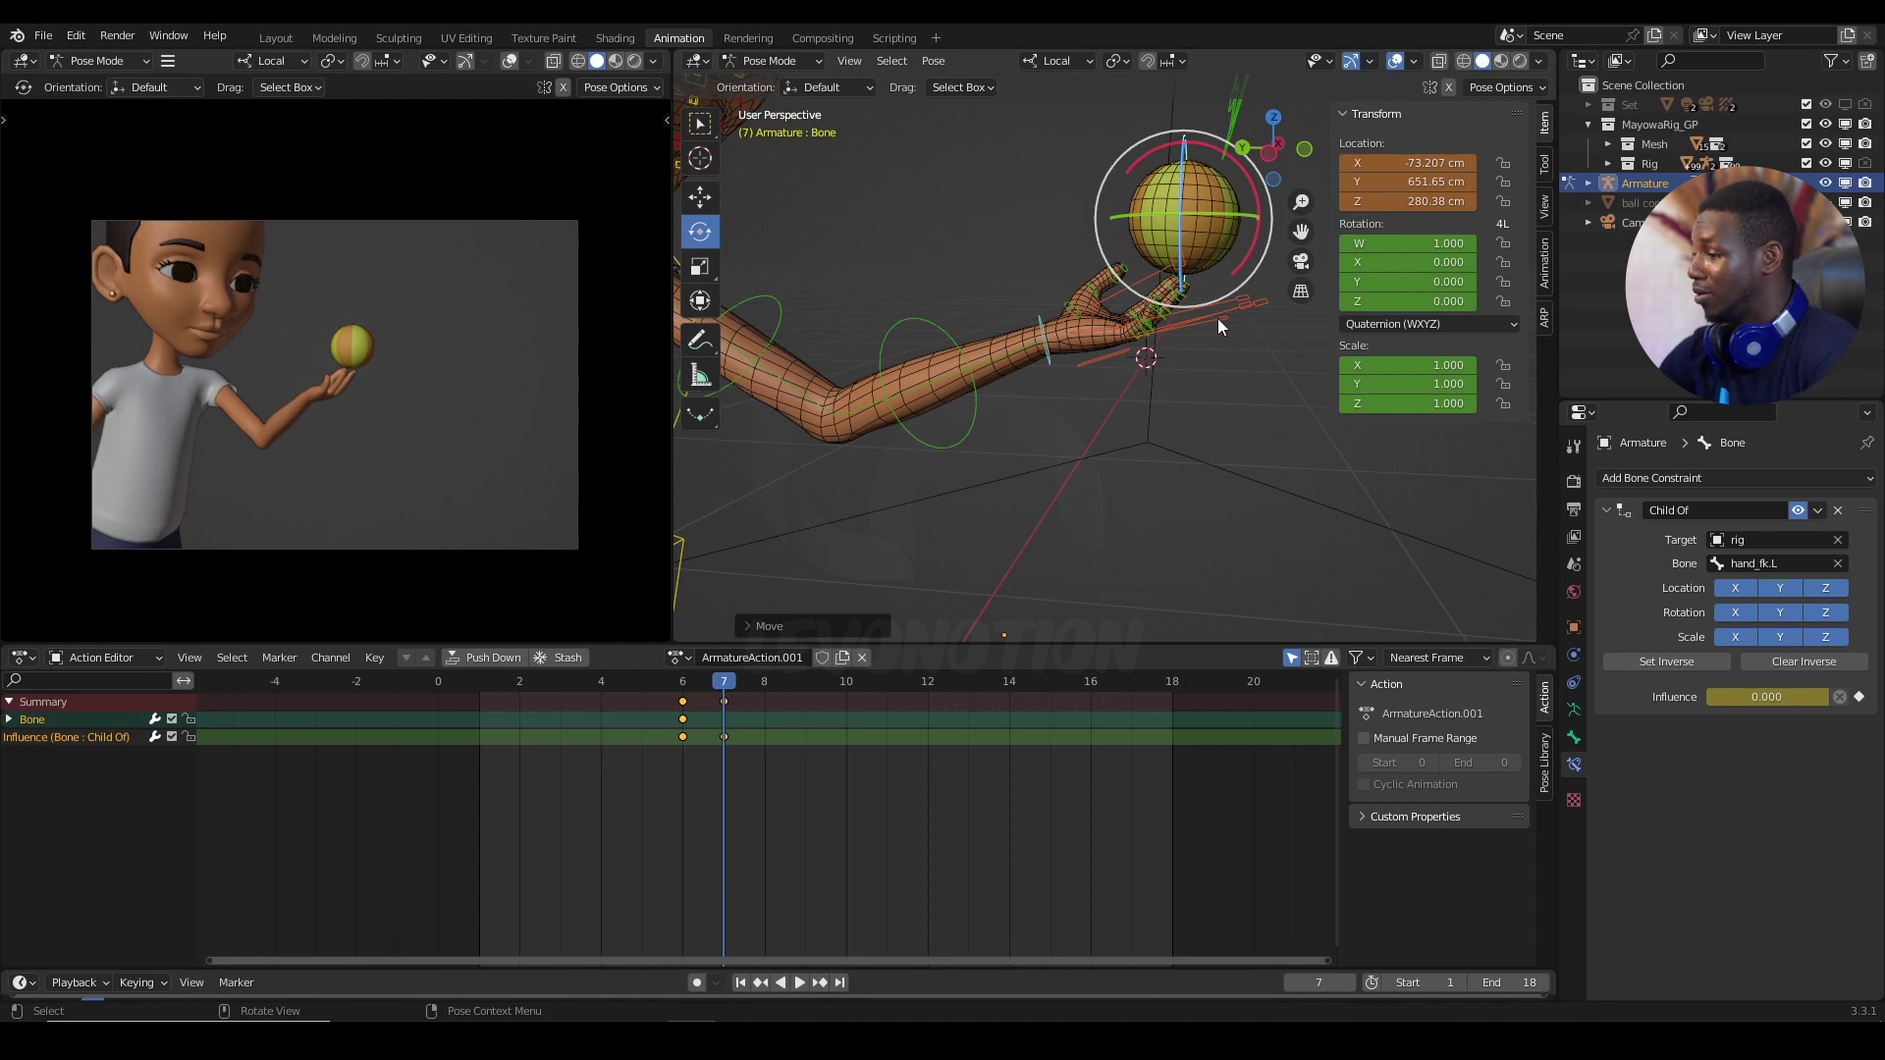
key("i")
left_click_drag(724, 682, 721, 732)
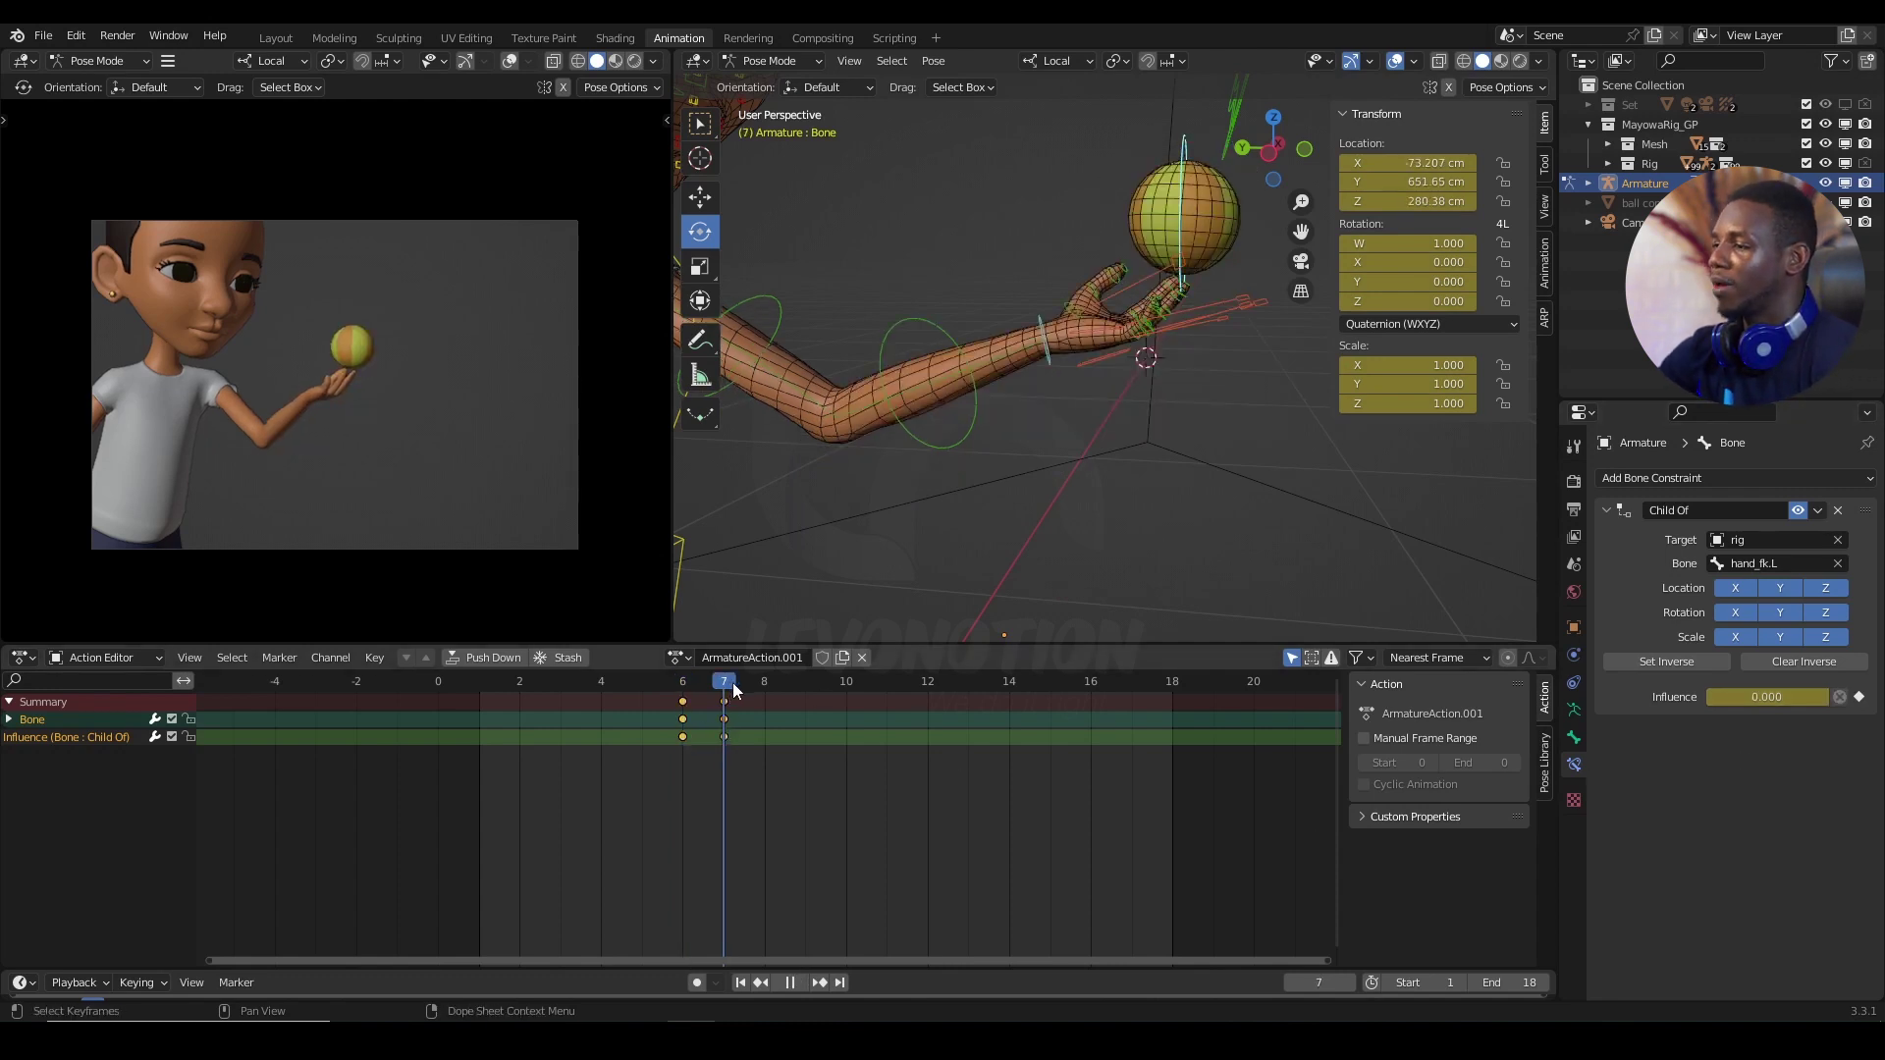
Step: At frame 11, lift the ball bone high above the raised hand and keyframe that peak
left_click_drag(736, 691, 905, 696)
middle_click_drag(1086, 336, 1084, 356)
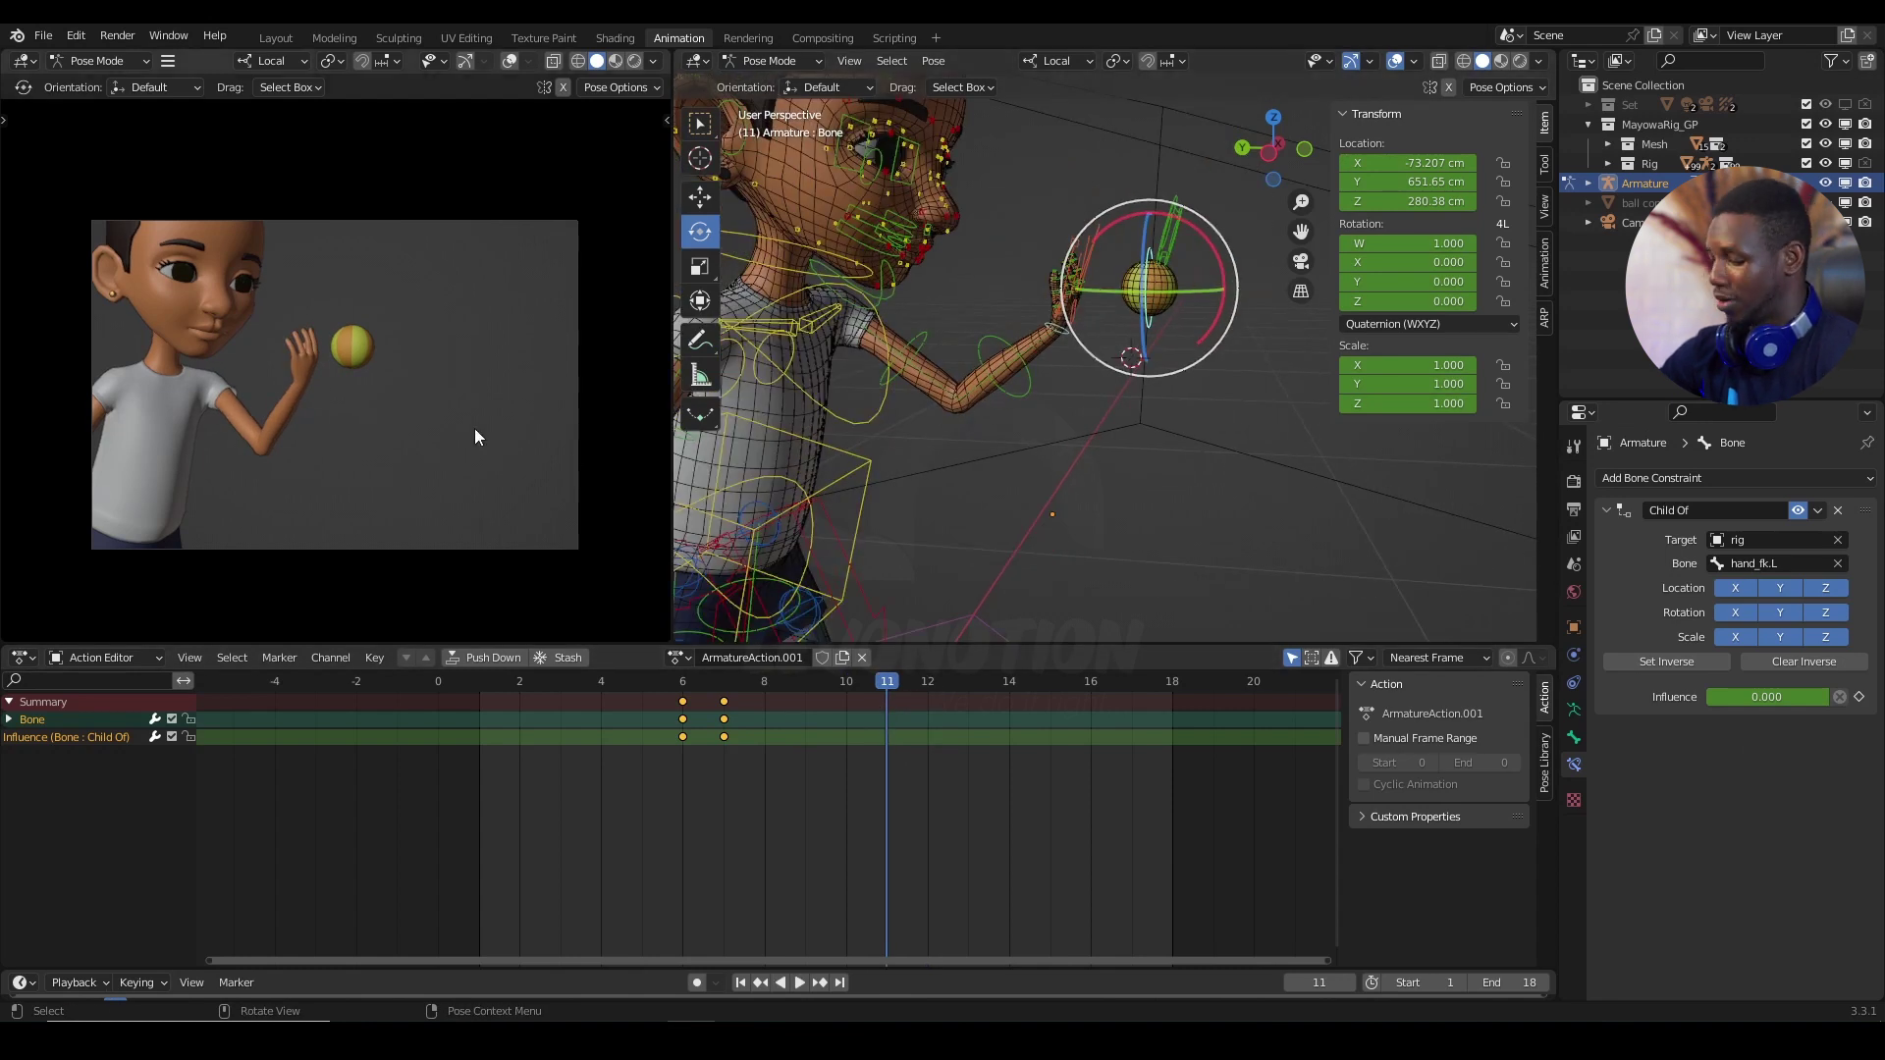
key("g")
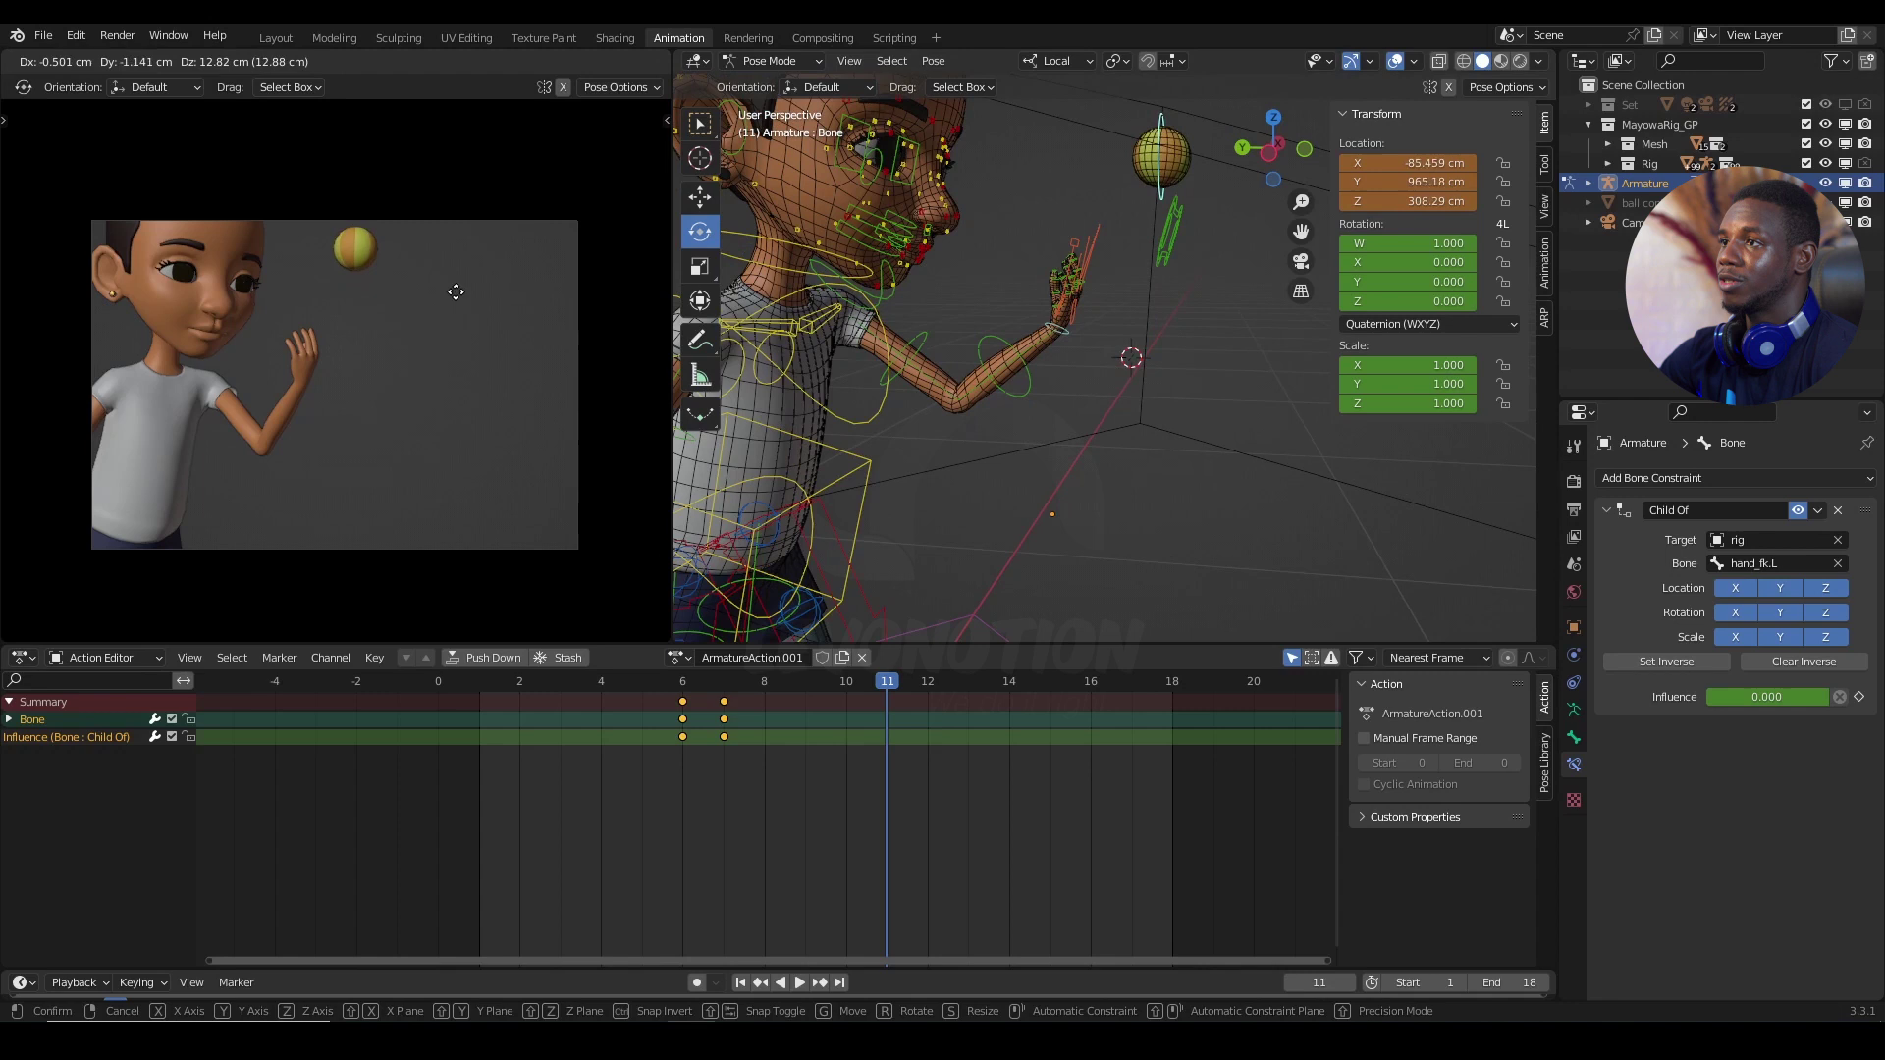
left_click(458, 286)
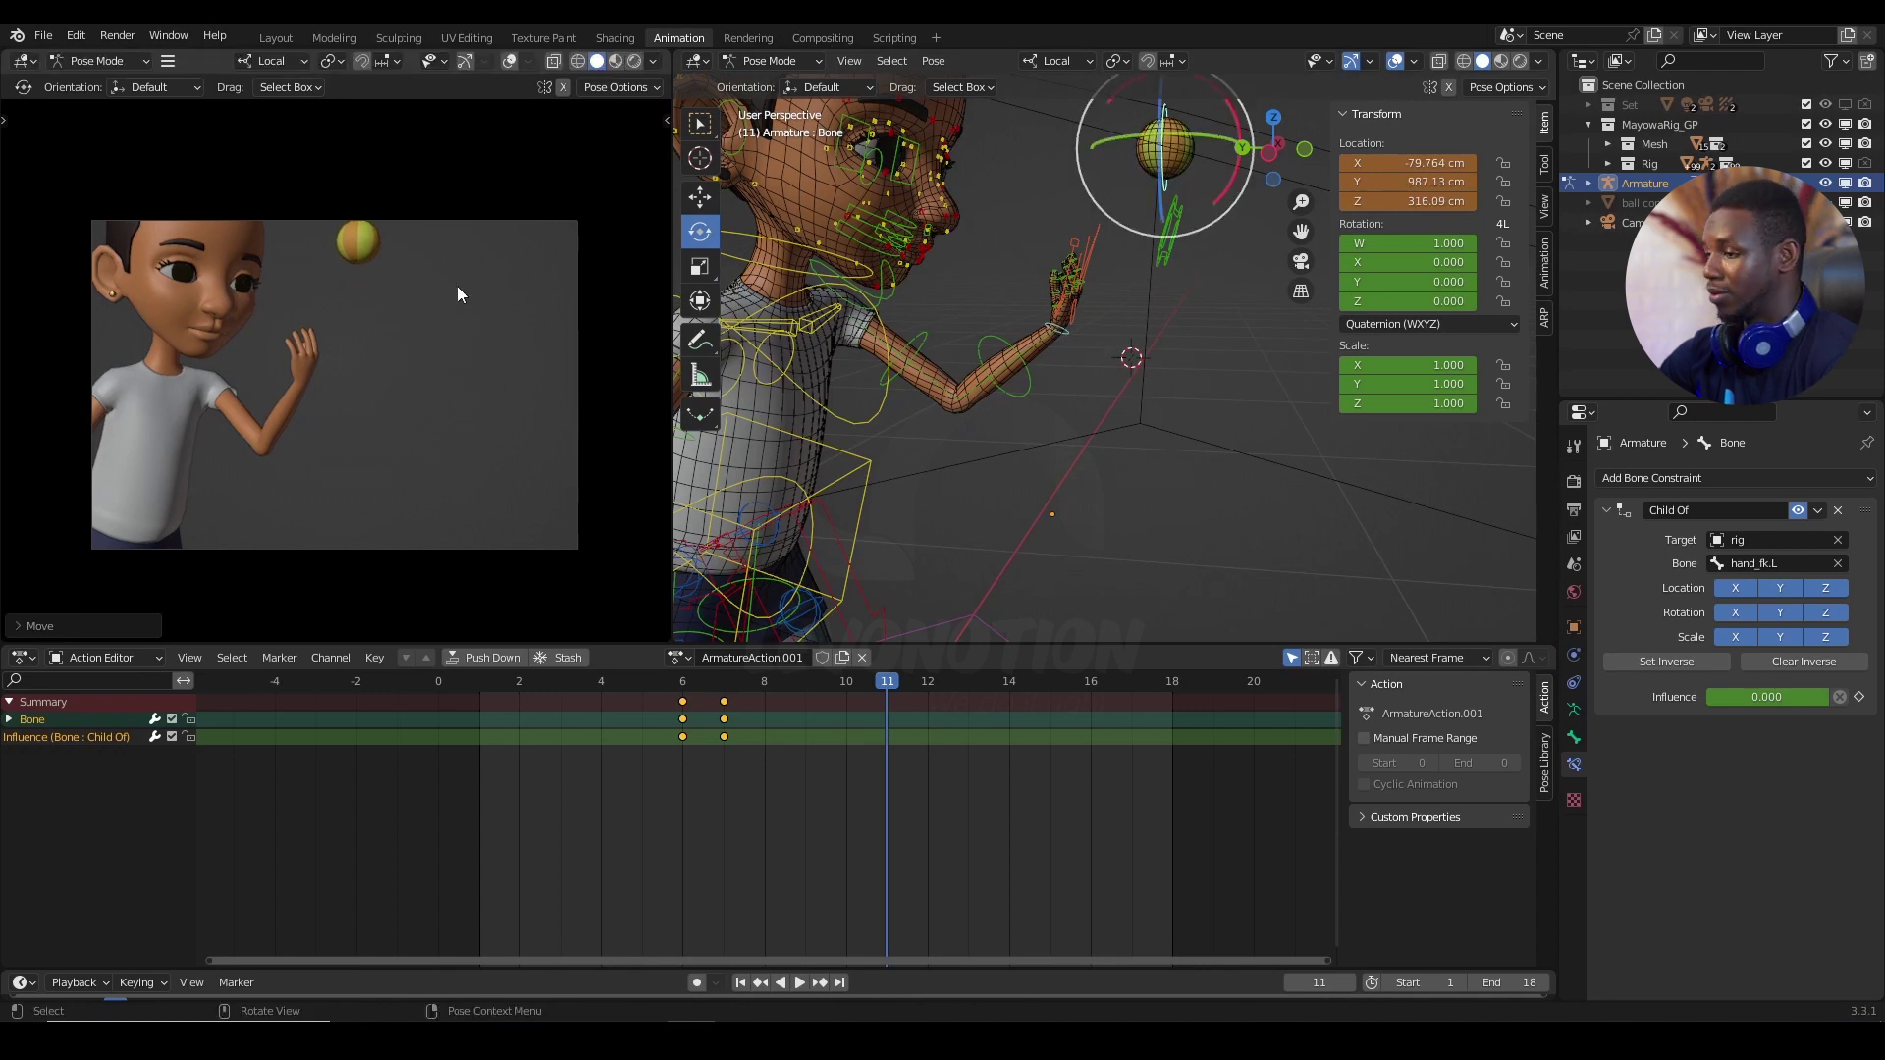
key("i")
Step: Play the animation through frame 18 to review the toss
key("space")
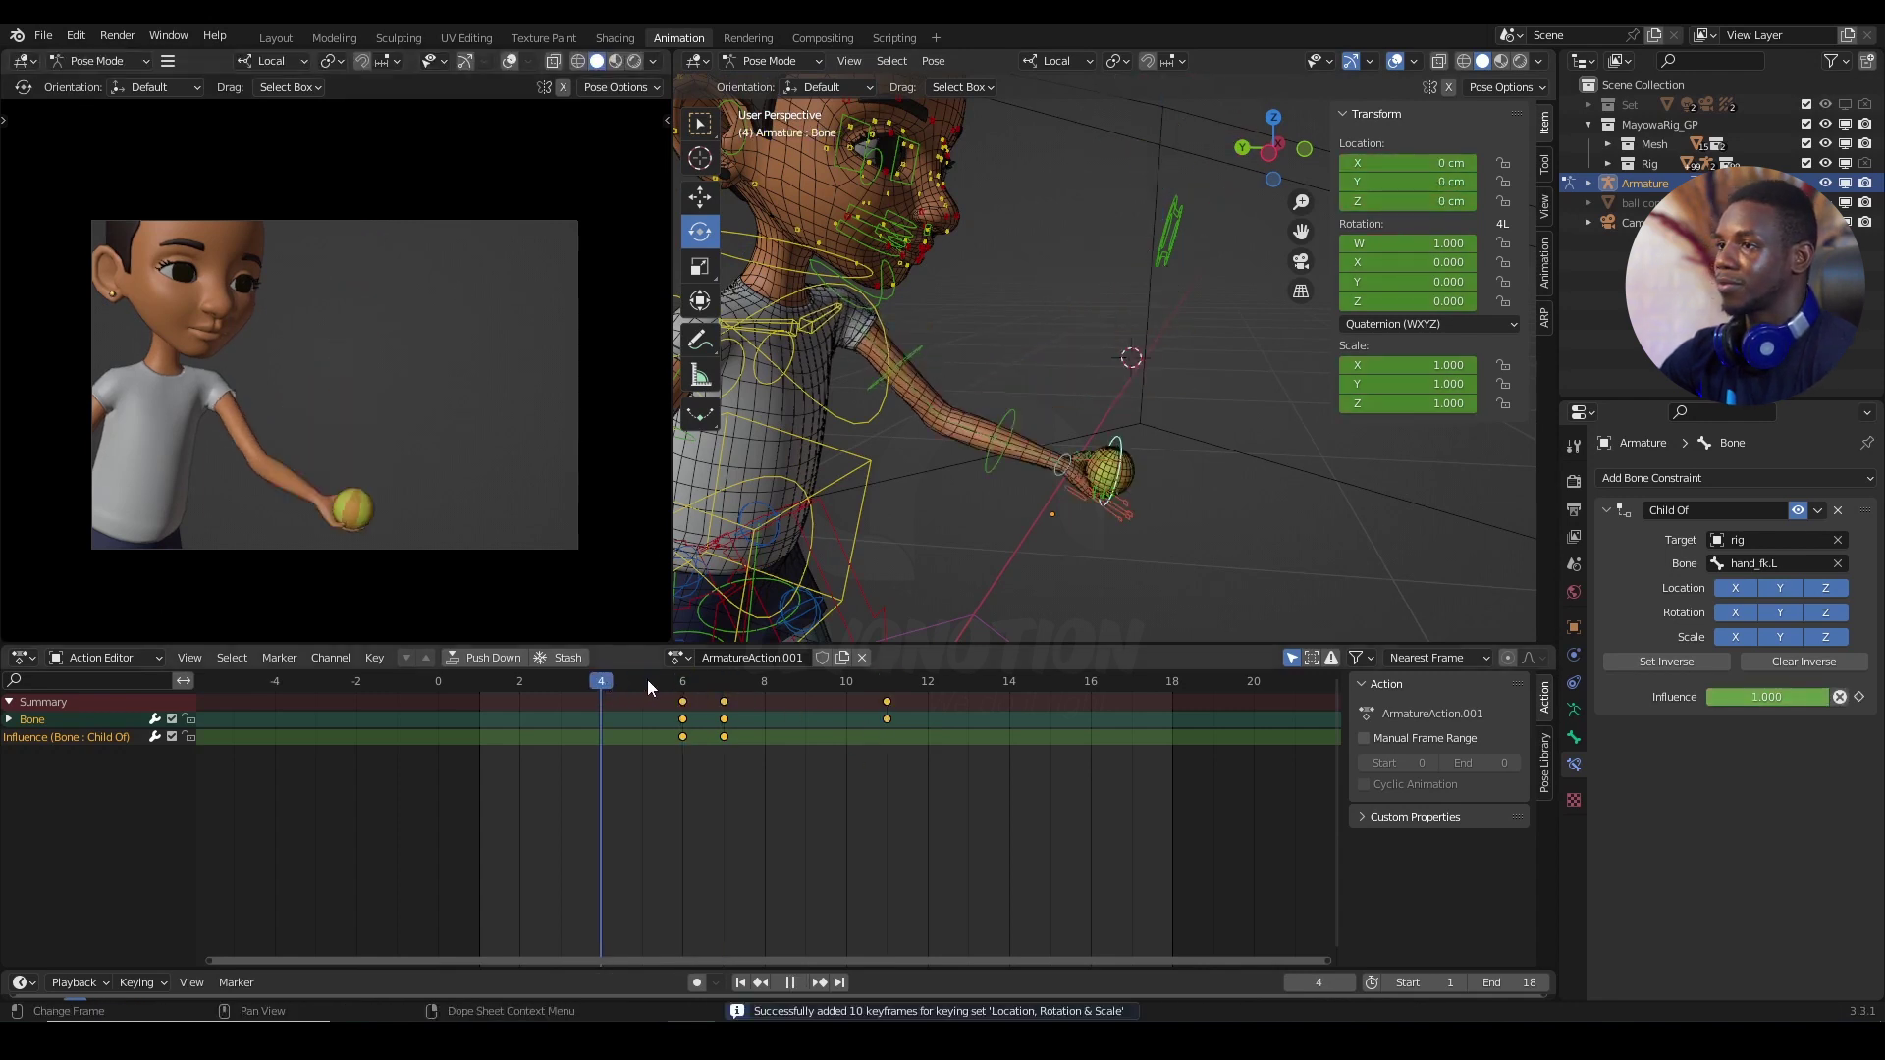
left_click_drag(882, 686, 478, 726)
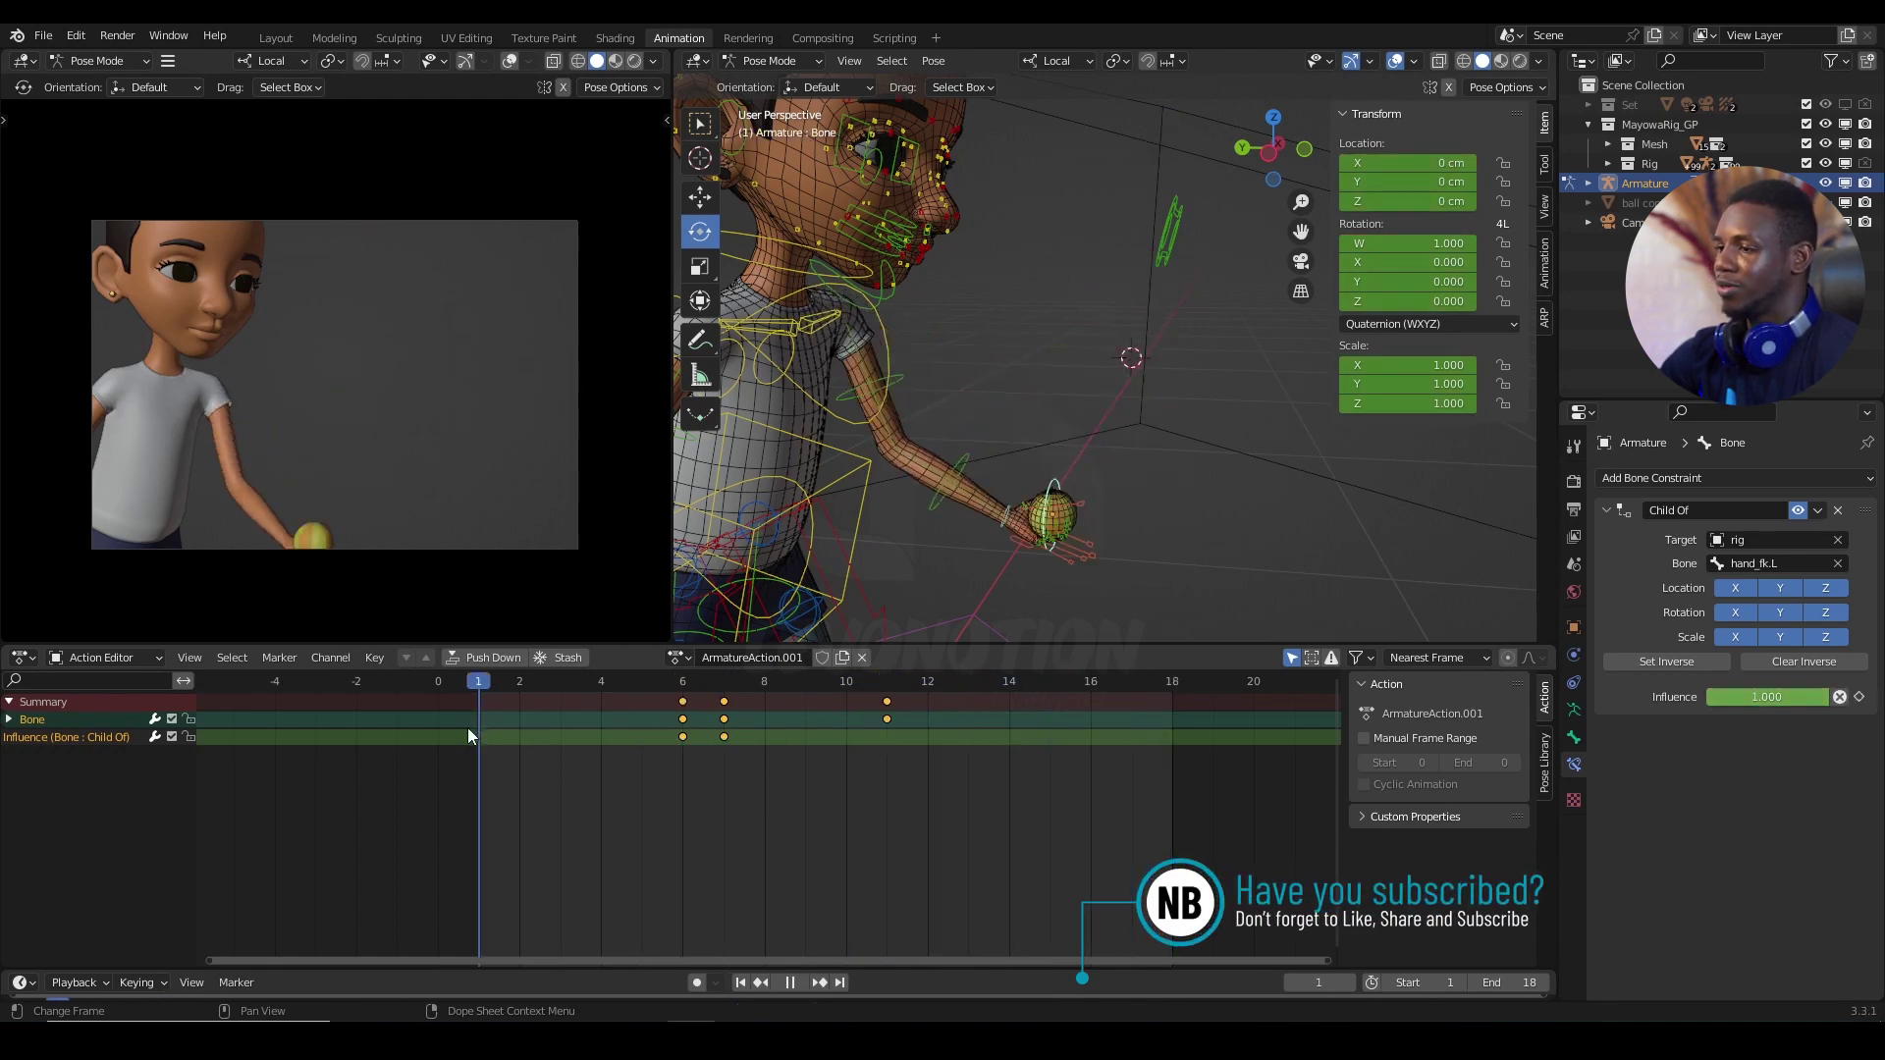
key("space")
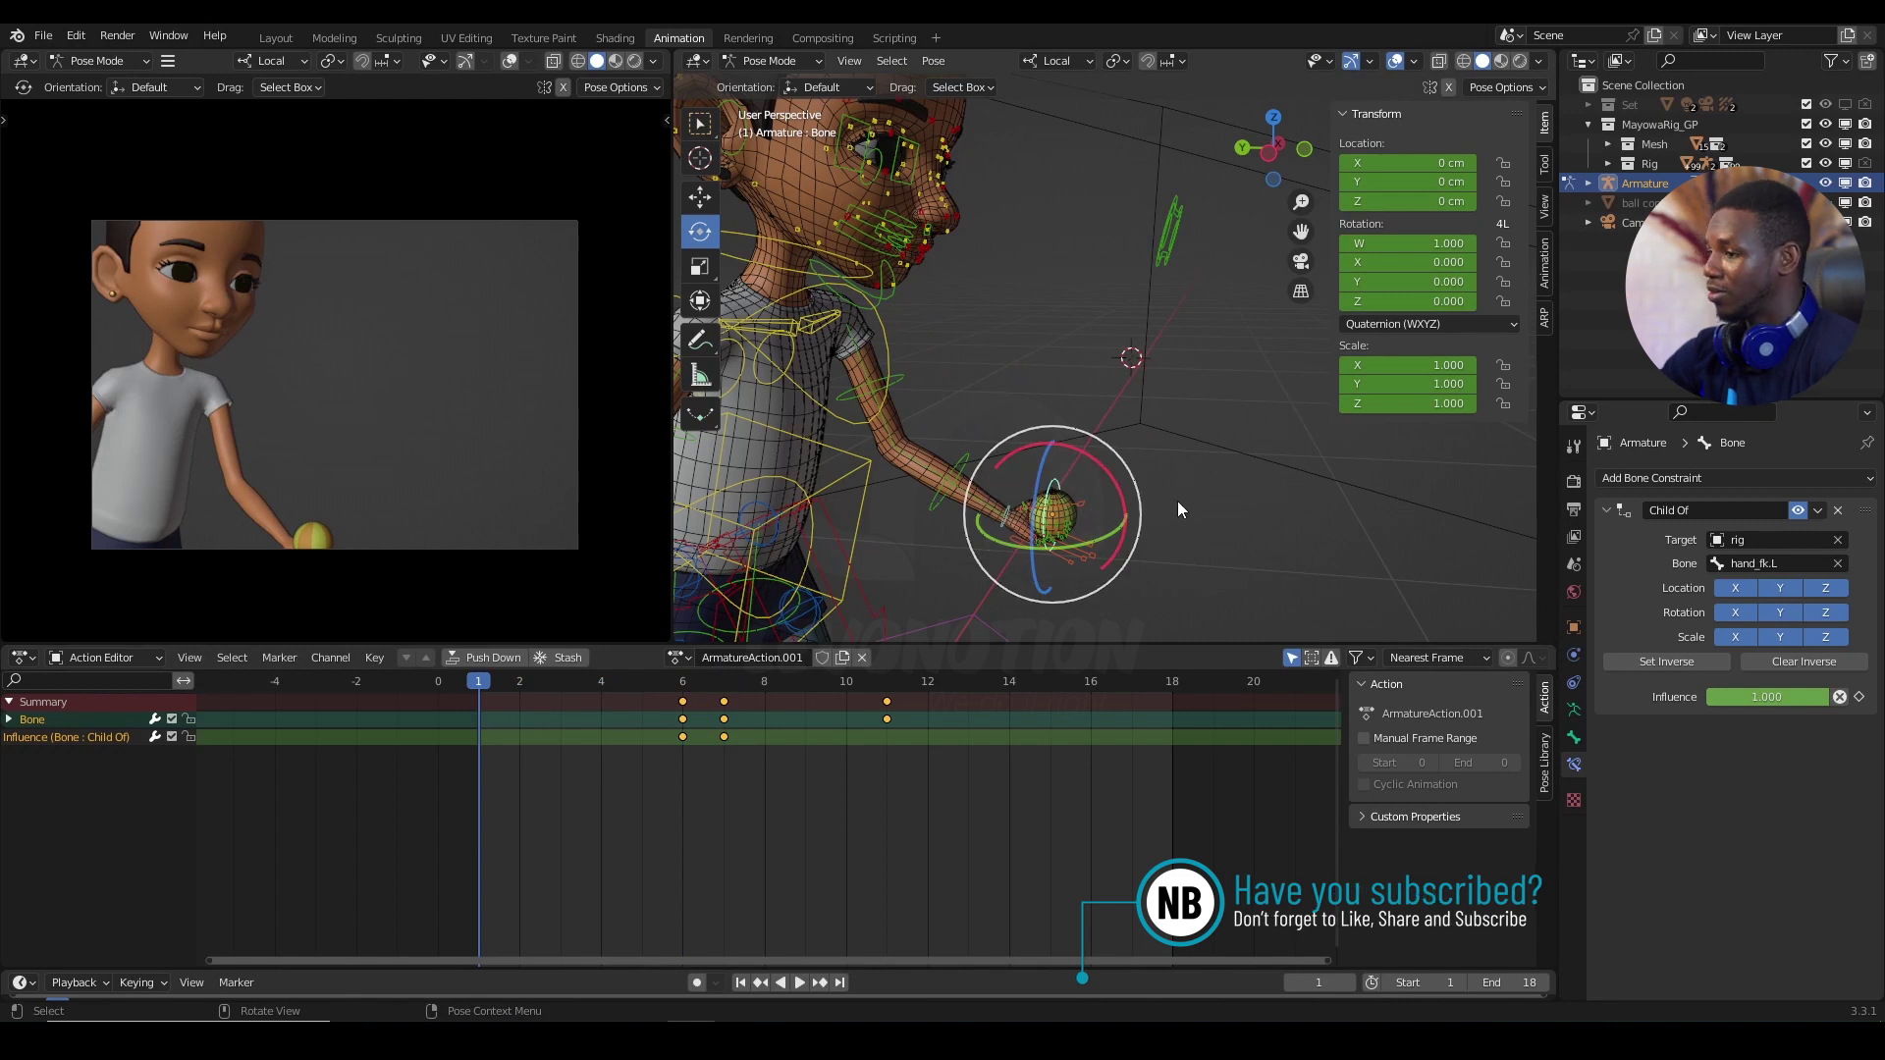
Step: Key the ball bone's in-hand pose at frame 1, paste it at frame 19, then play back
key("i")
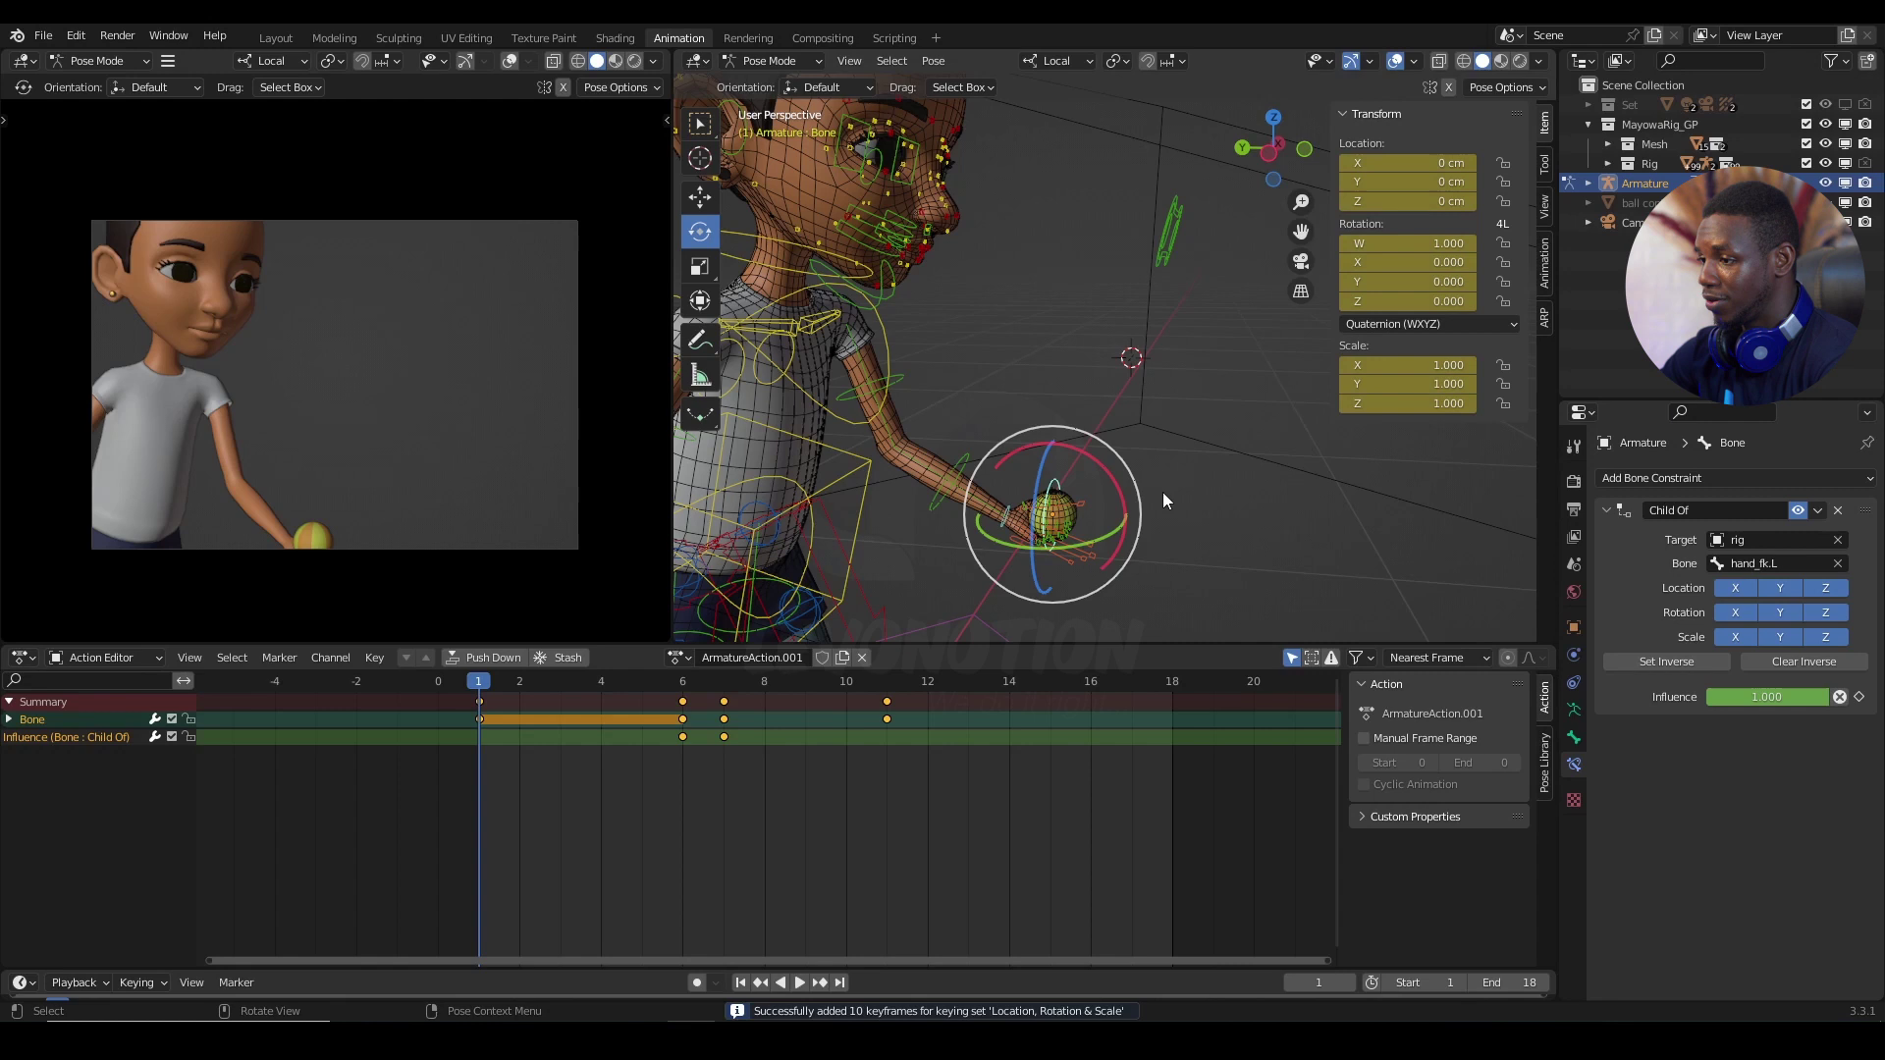
left_click(491, 720)
left_click(477, 721)
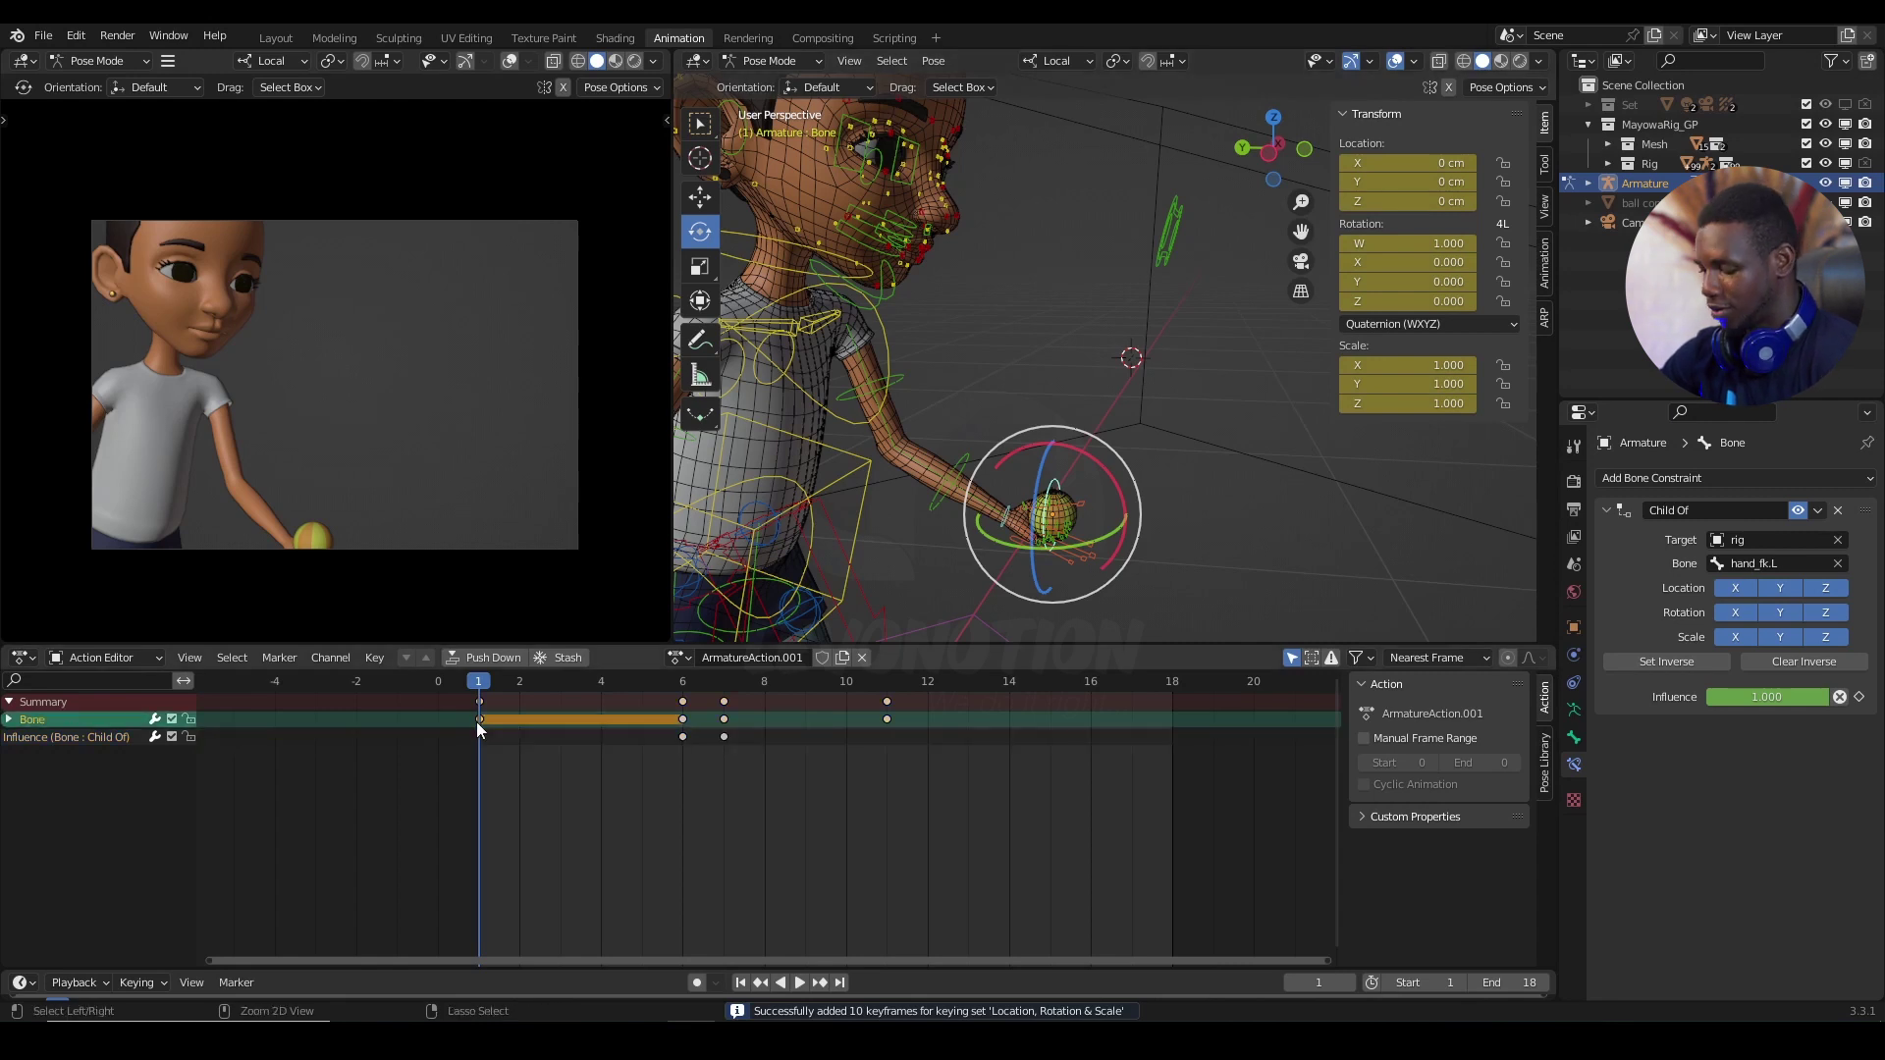
left_click_drag(1159, 684, 1201, 693)
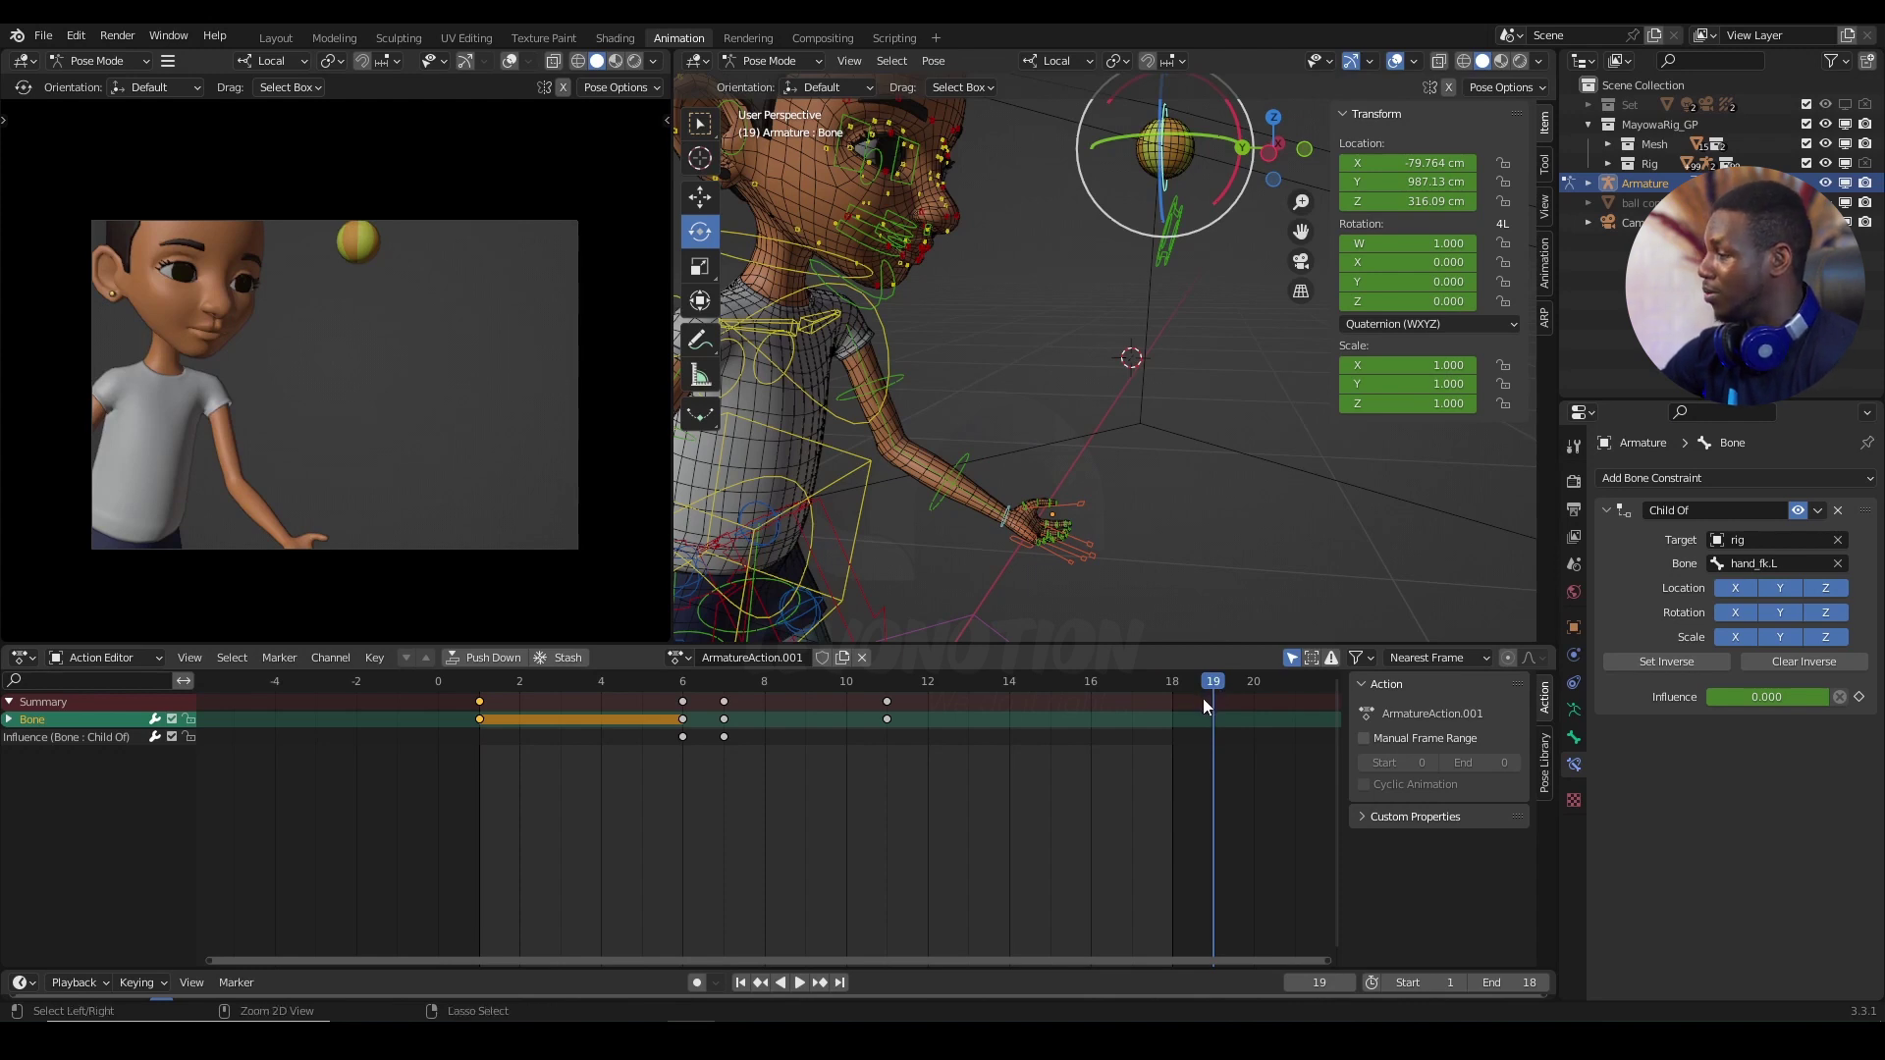
key("ctrl+v")
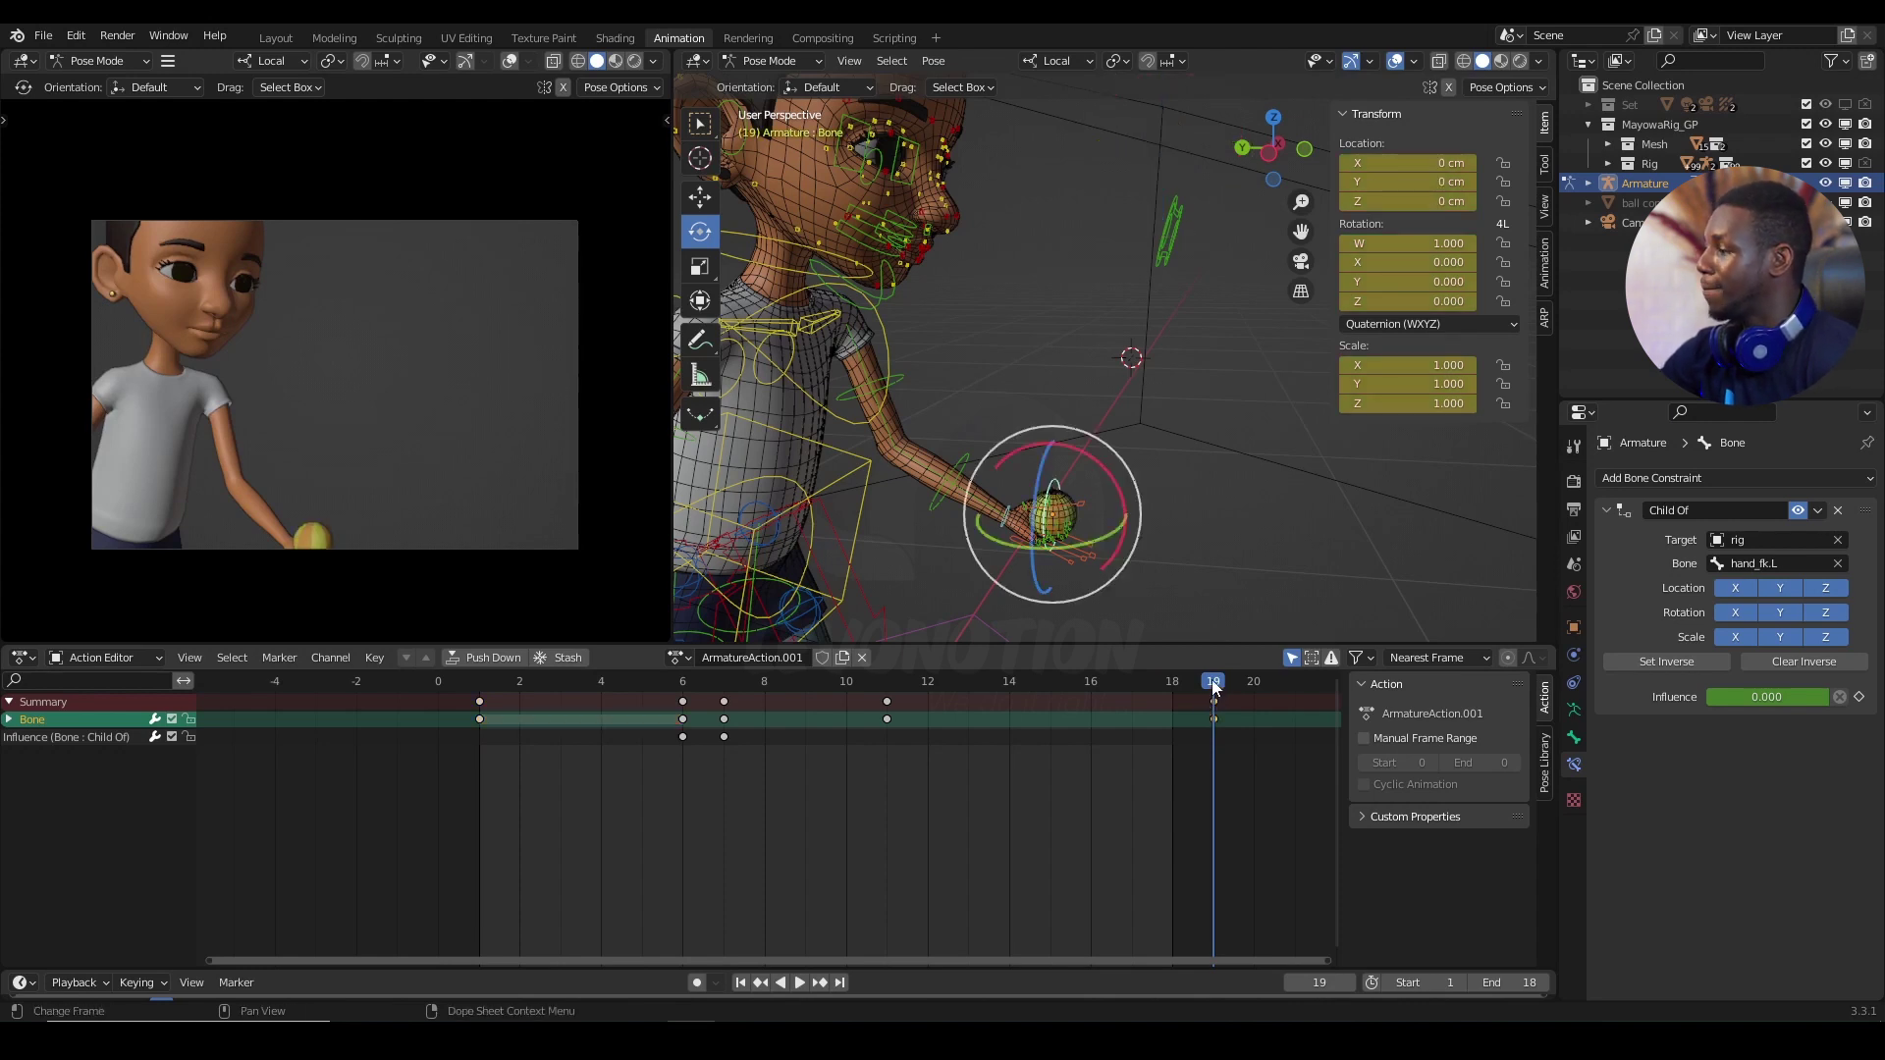
key("space")
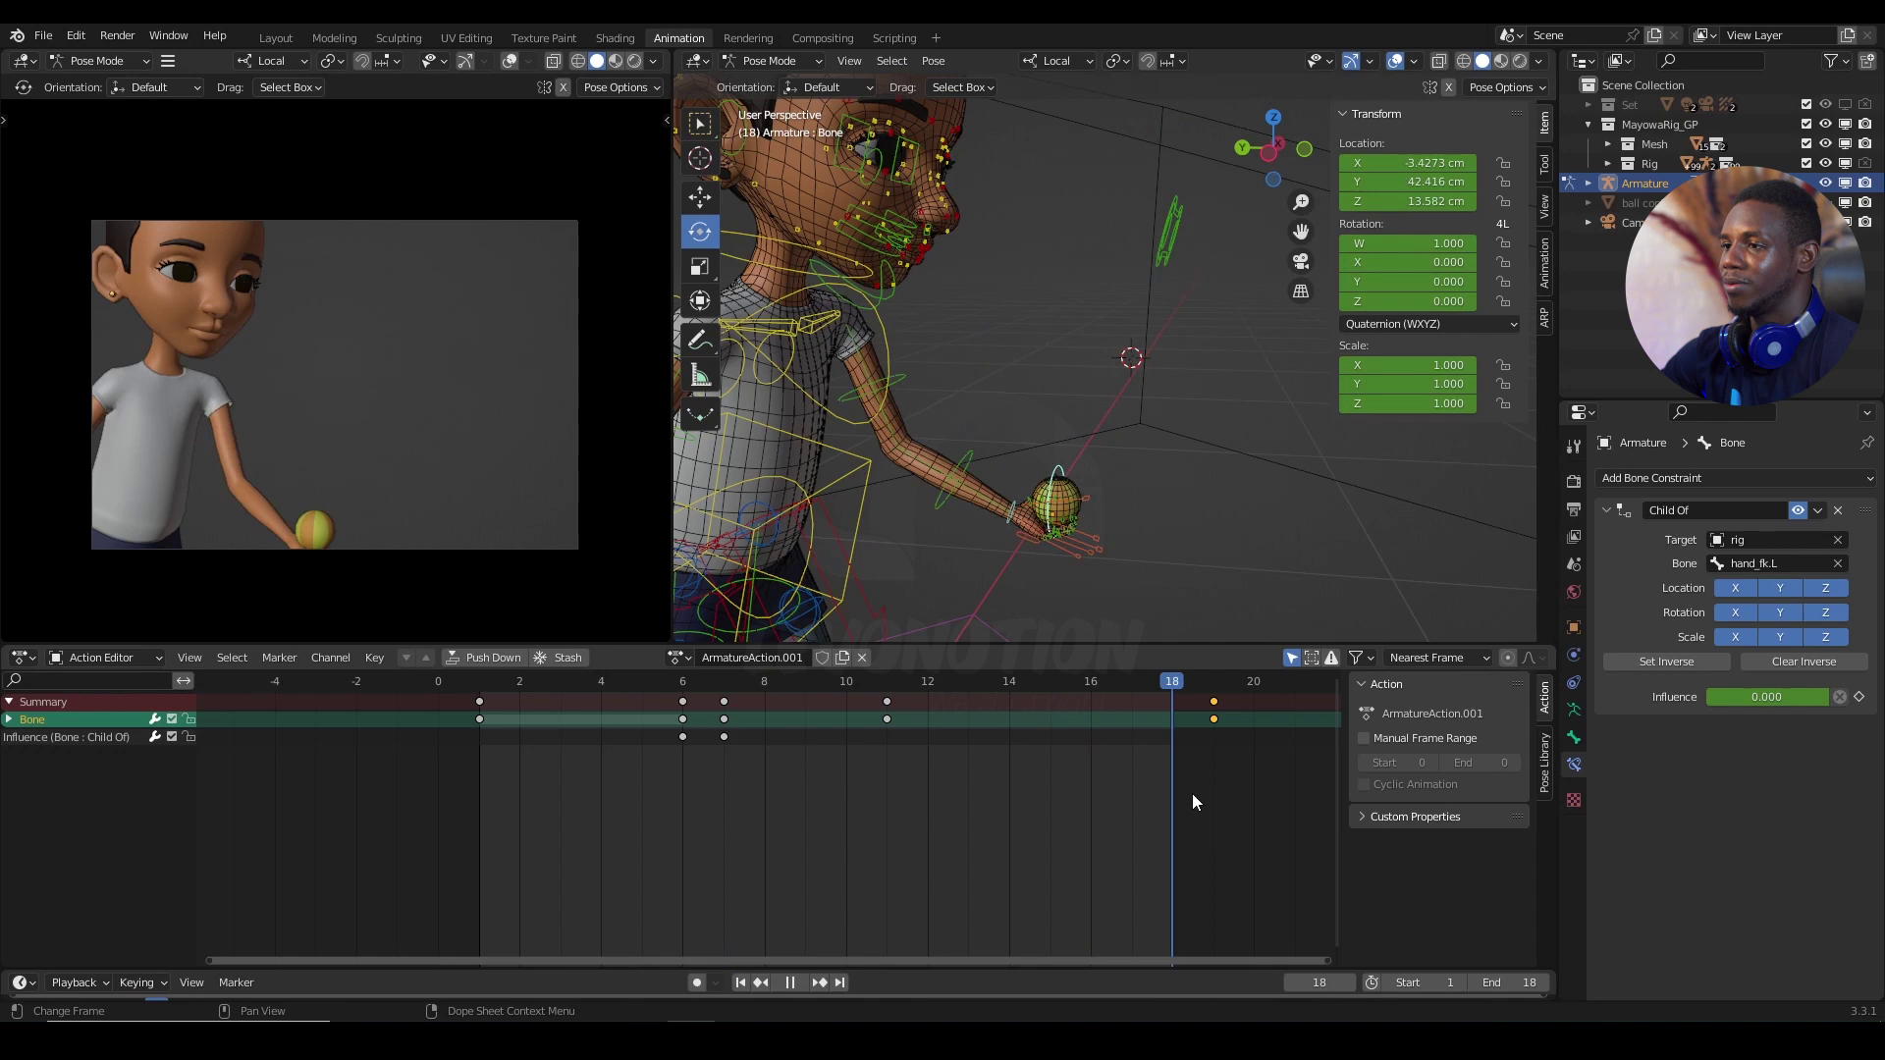
Step: Key the Child Of influence at its 0.0 value on frame 18
key("space")
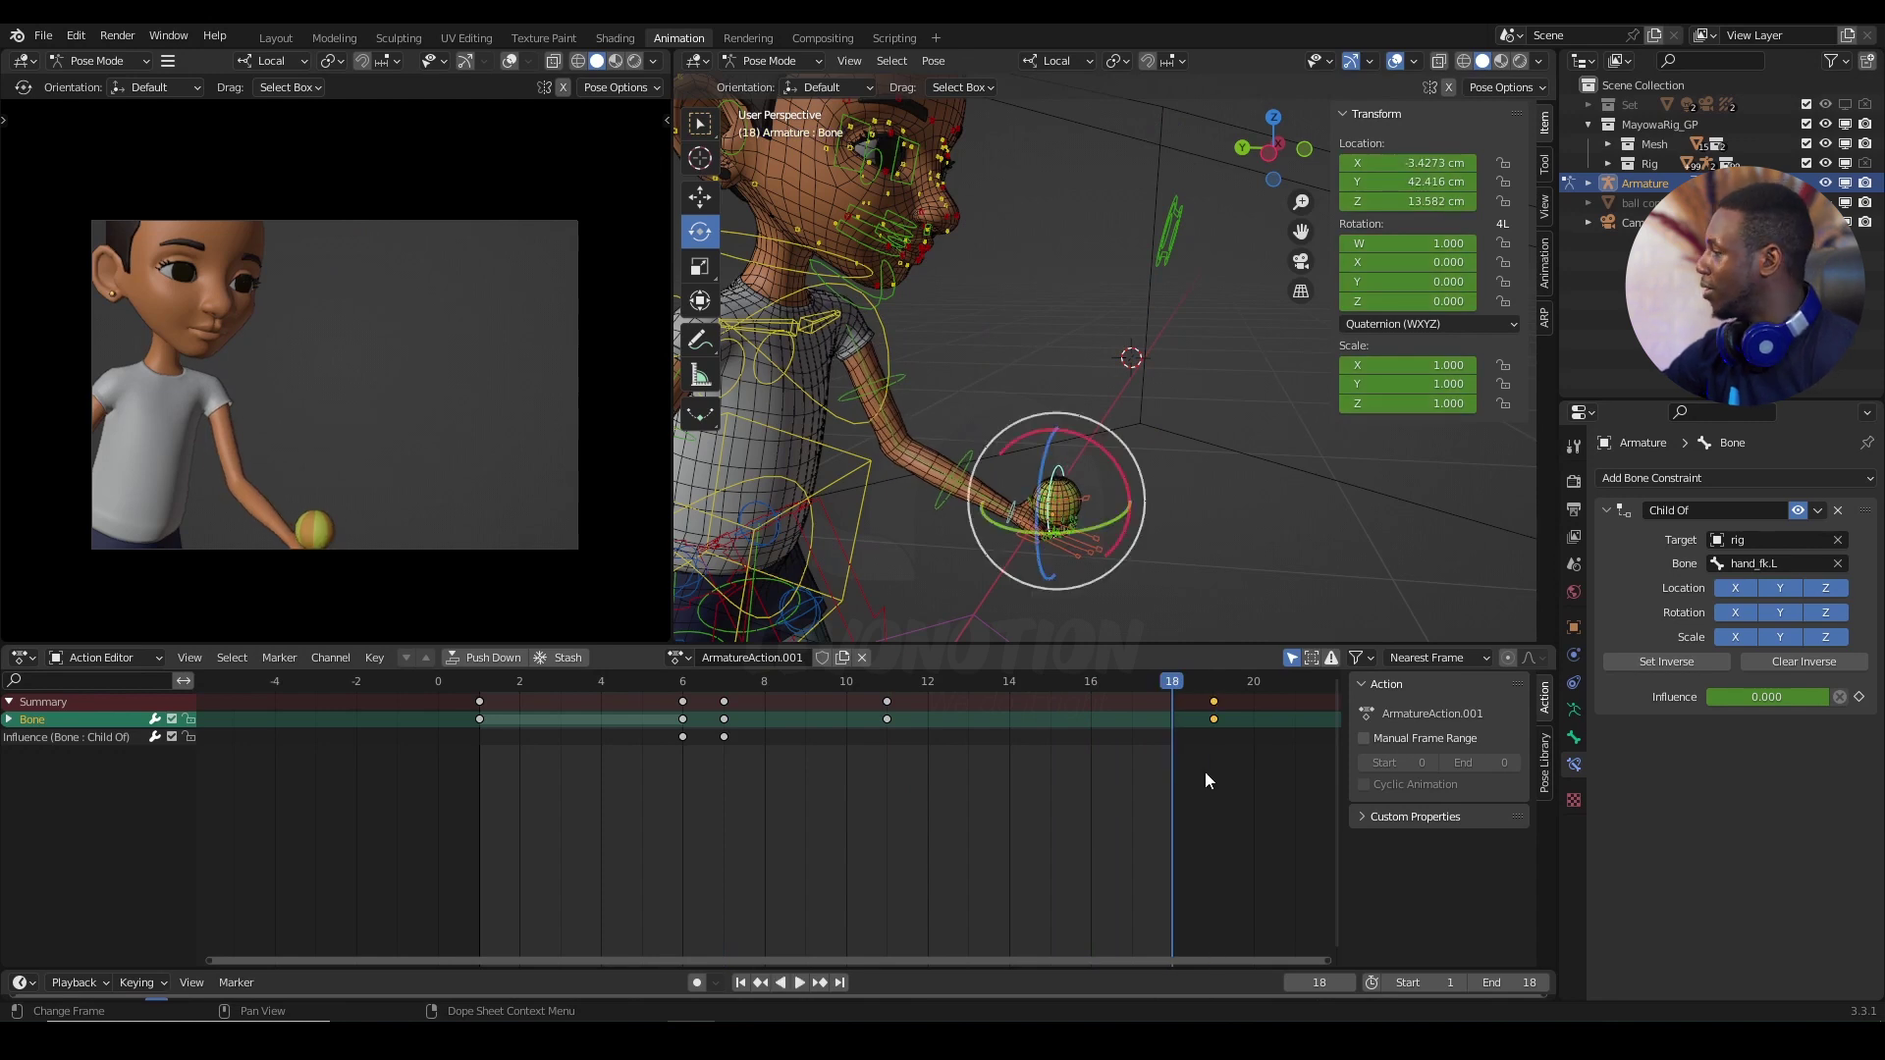
left_click(1212, 682)
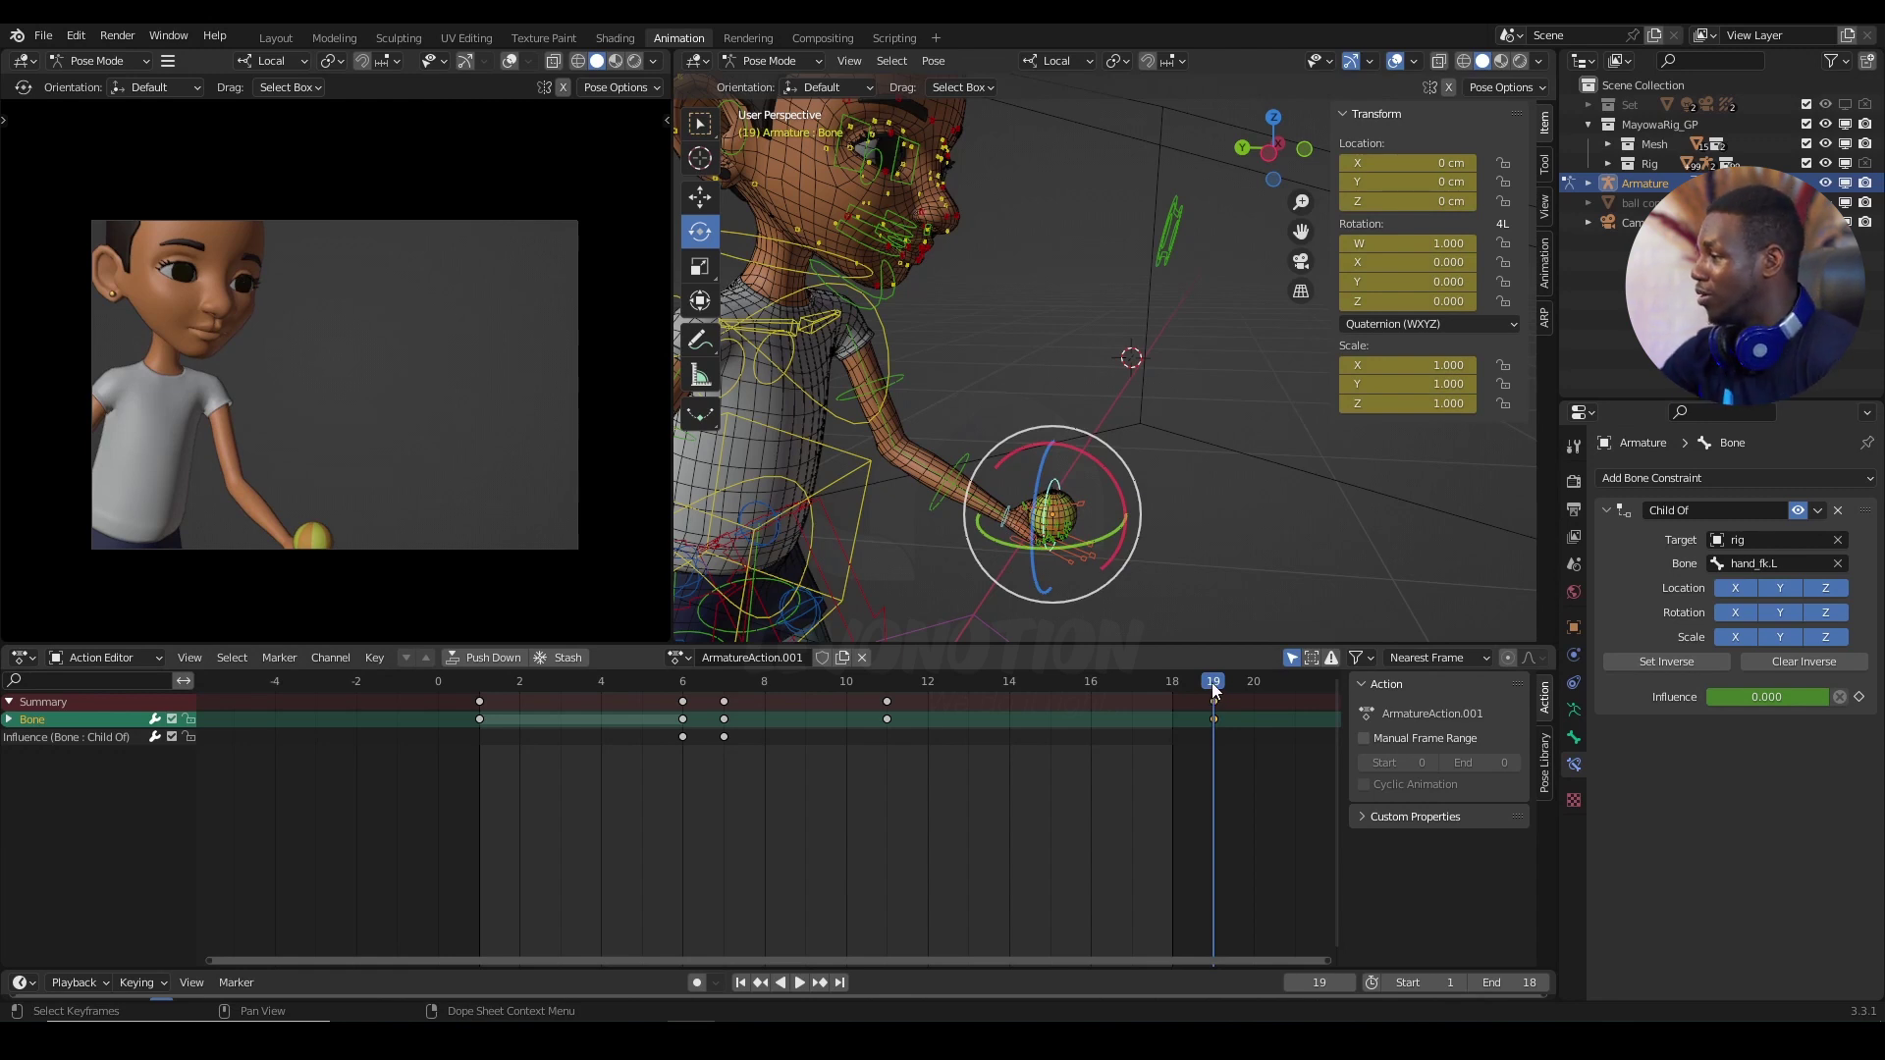
left_click_drag(1213, 682, 1179, 680)
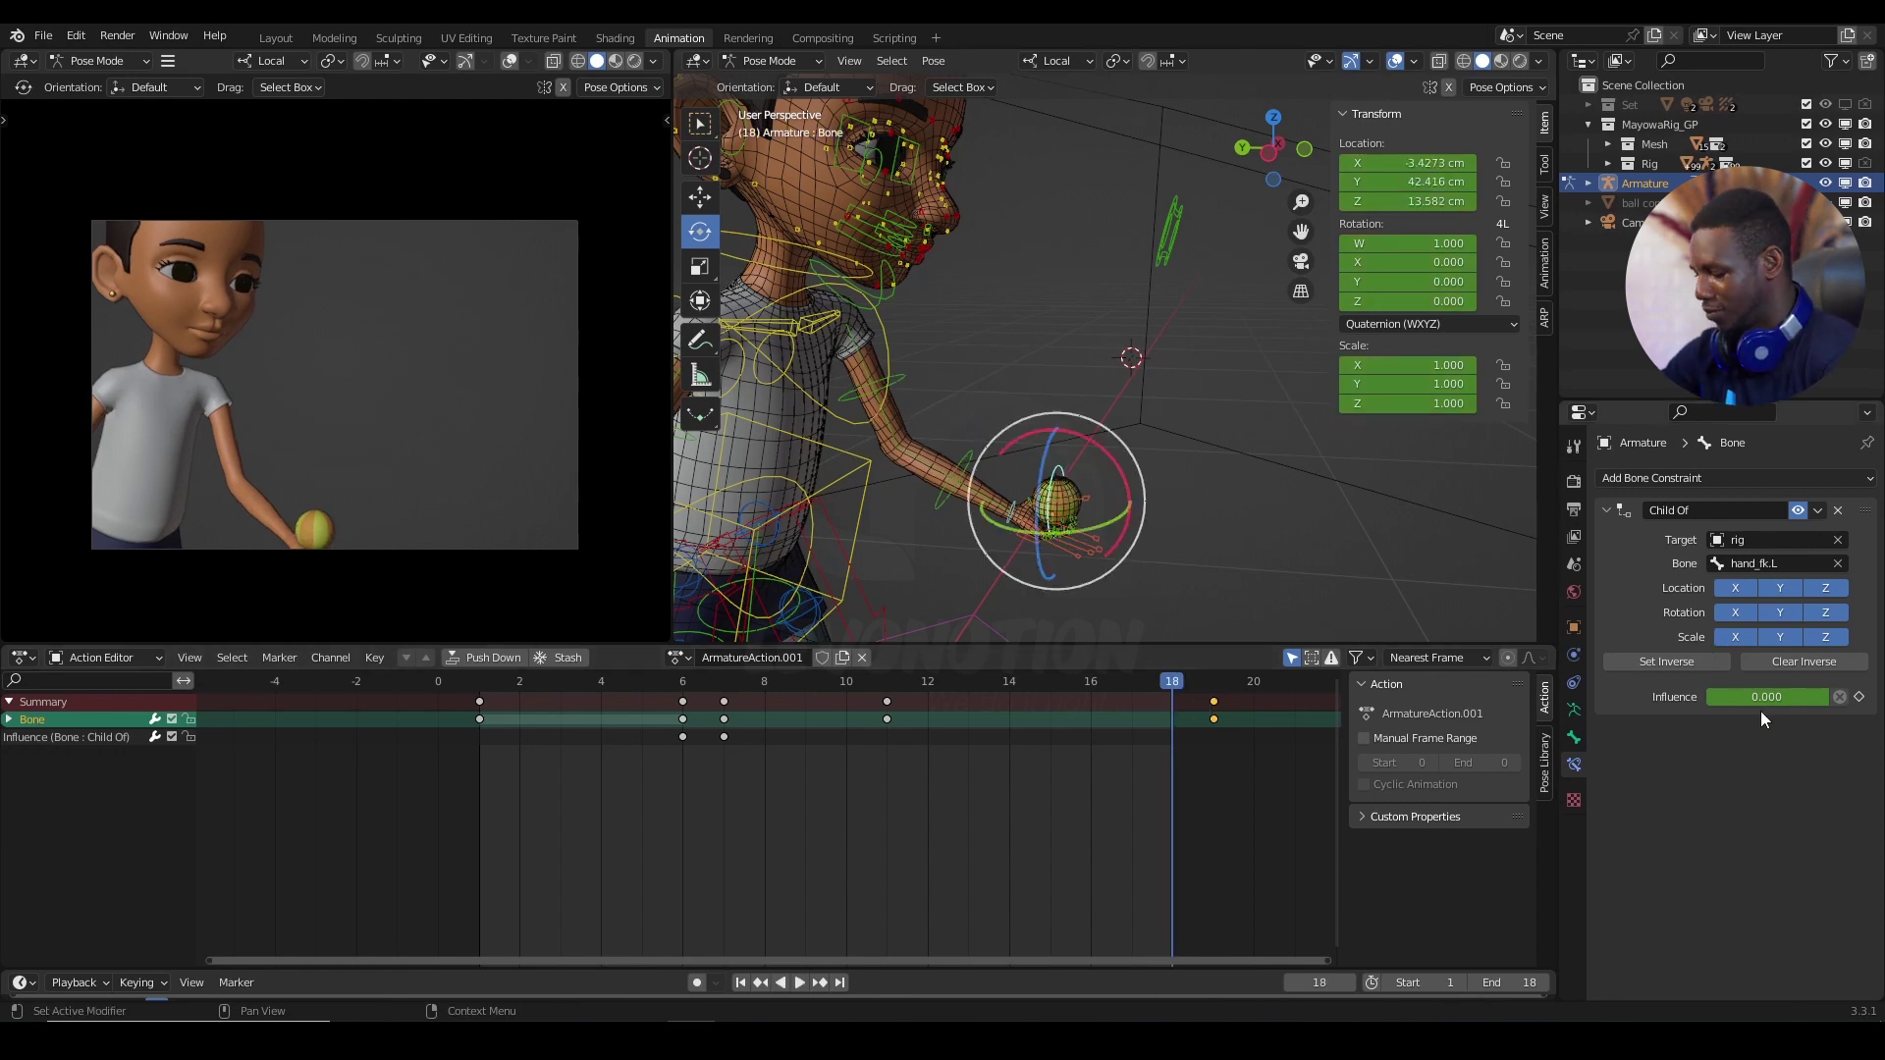
key("i")
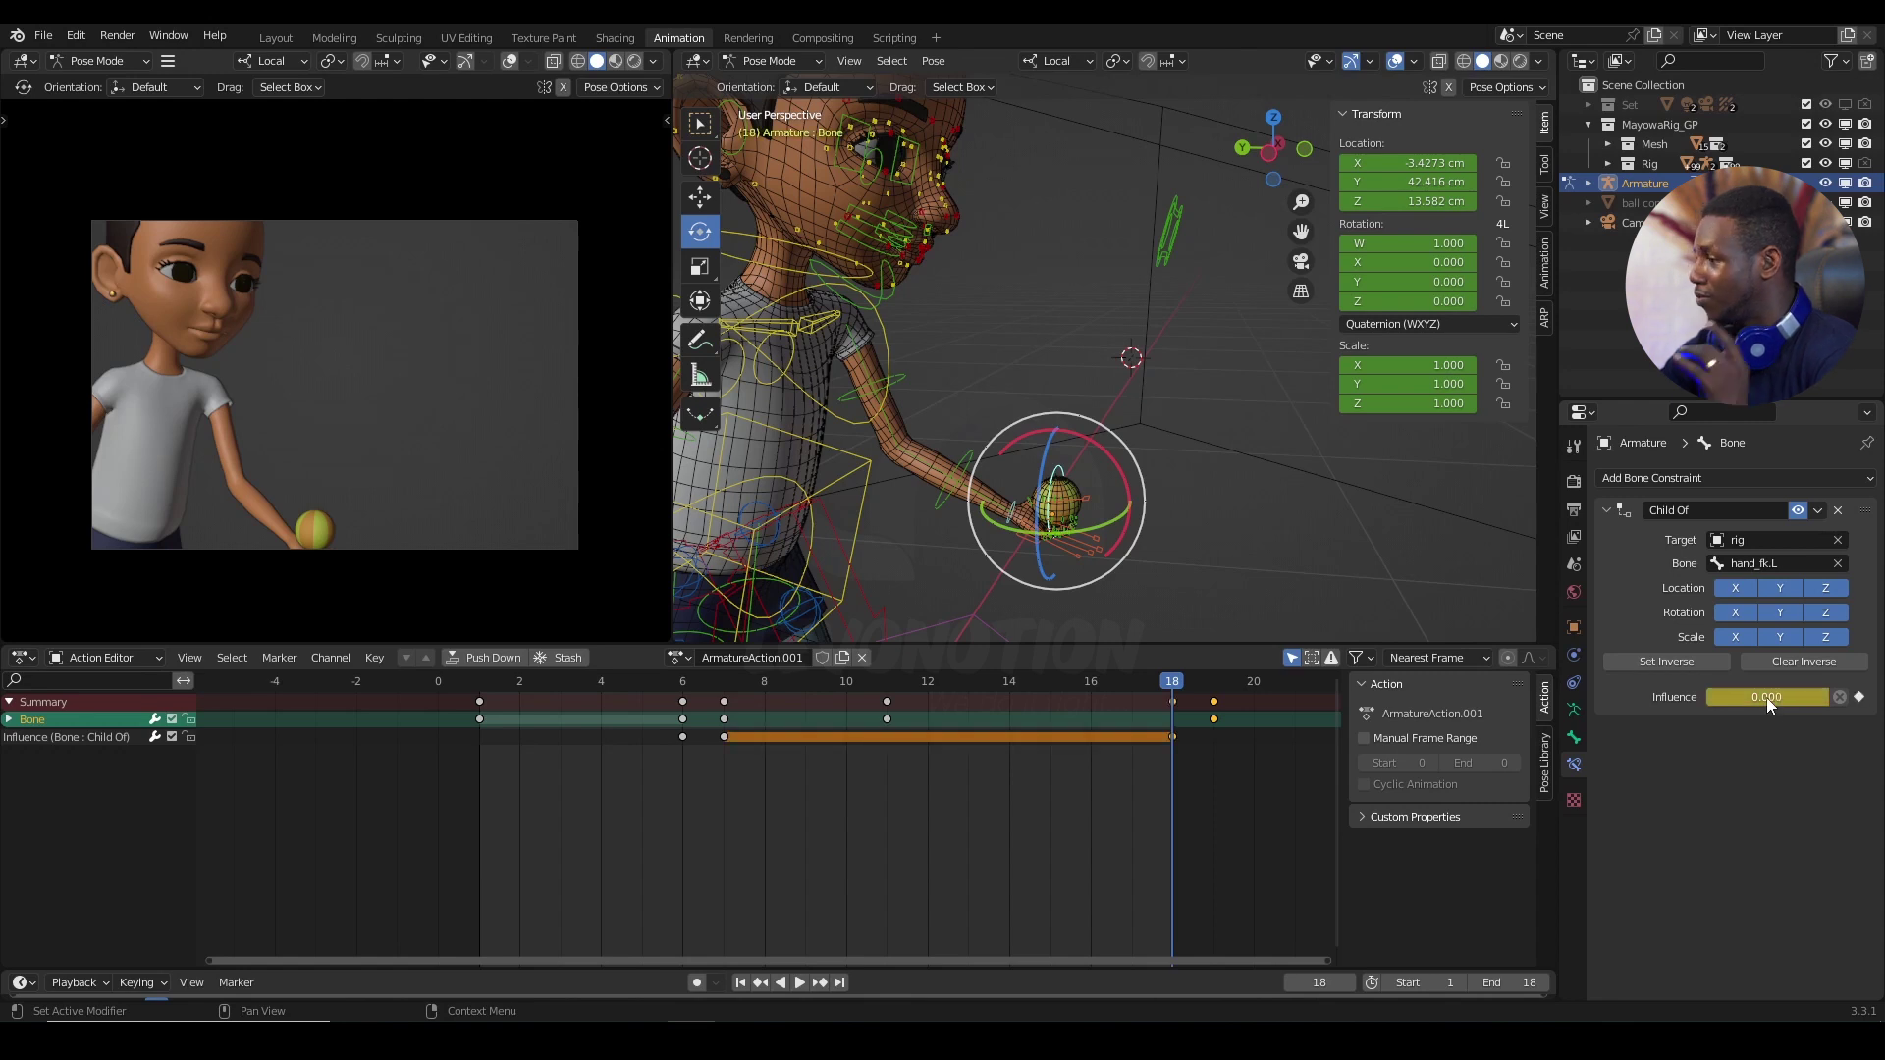
Step: Set the Child Of influence to 1.0 at frame 19, key it, and play back
left_click_drag(1177, 686, 1229, 685)
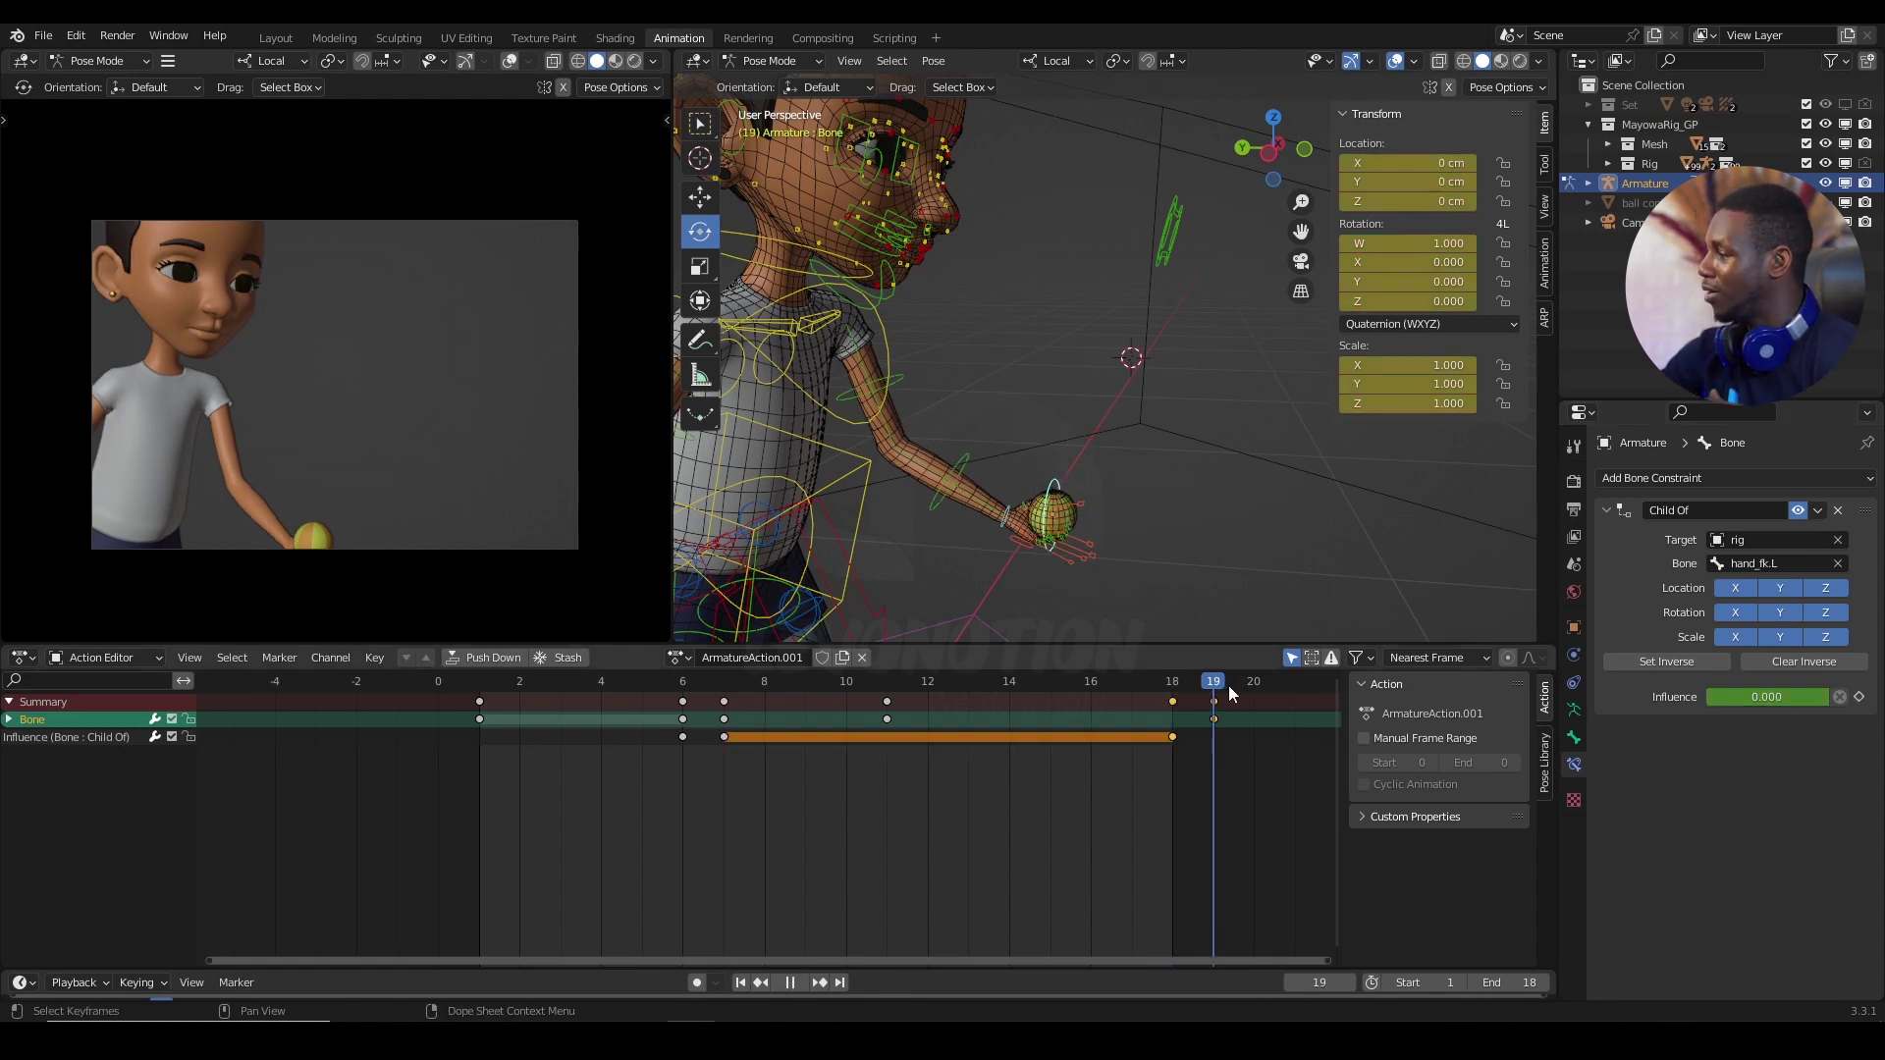
left_click_drag(1724, 698, 1782, 698)
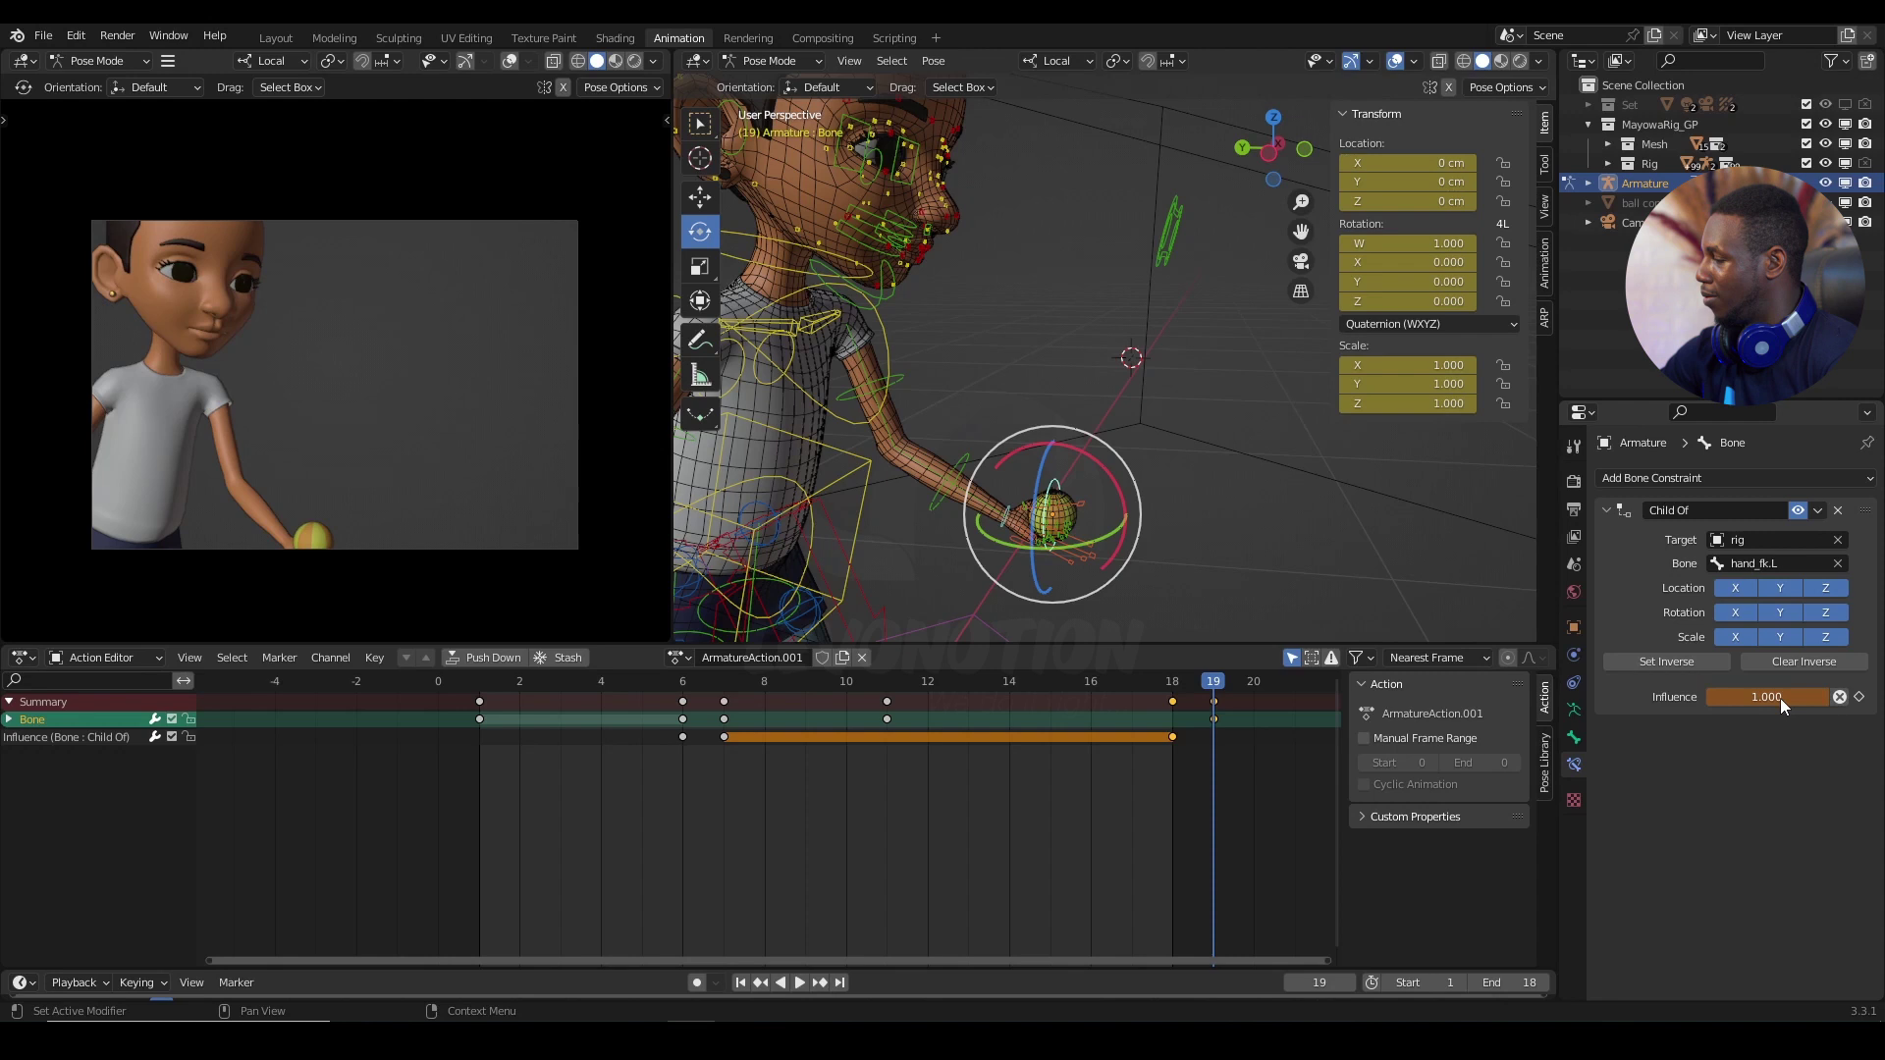
key("i")
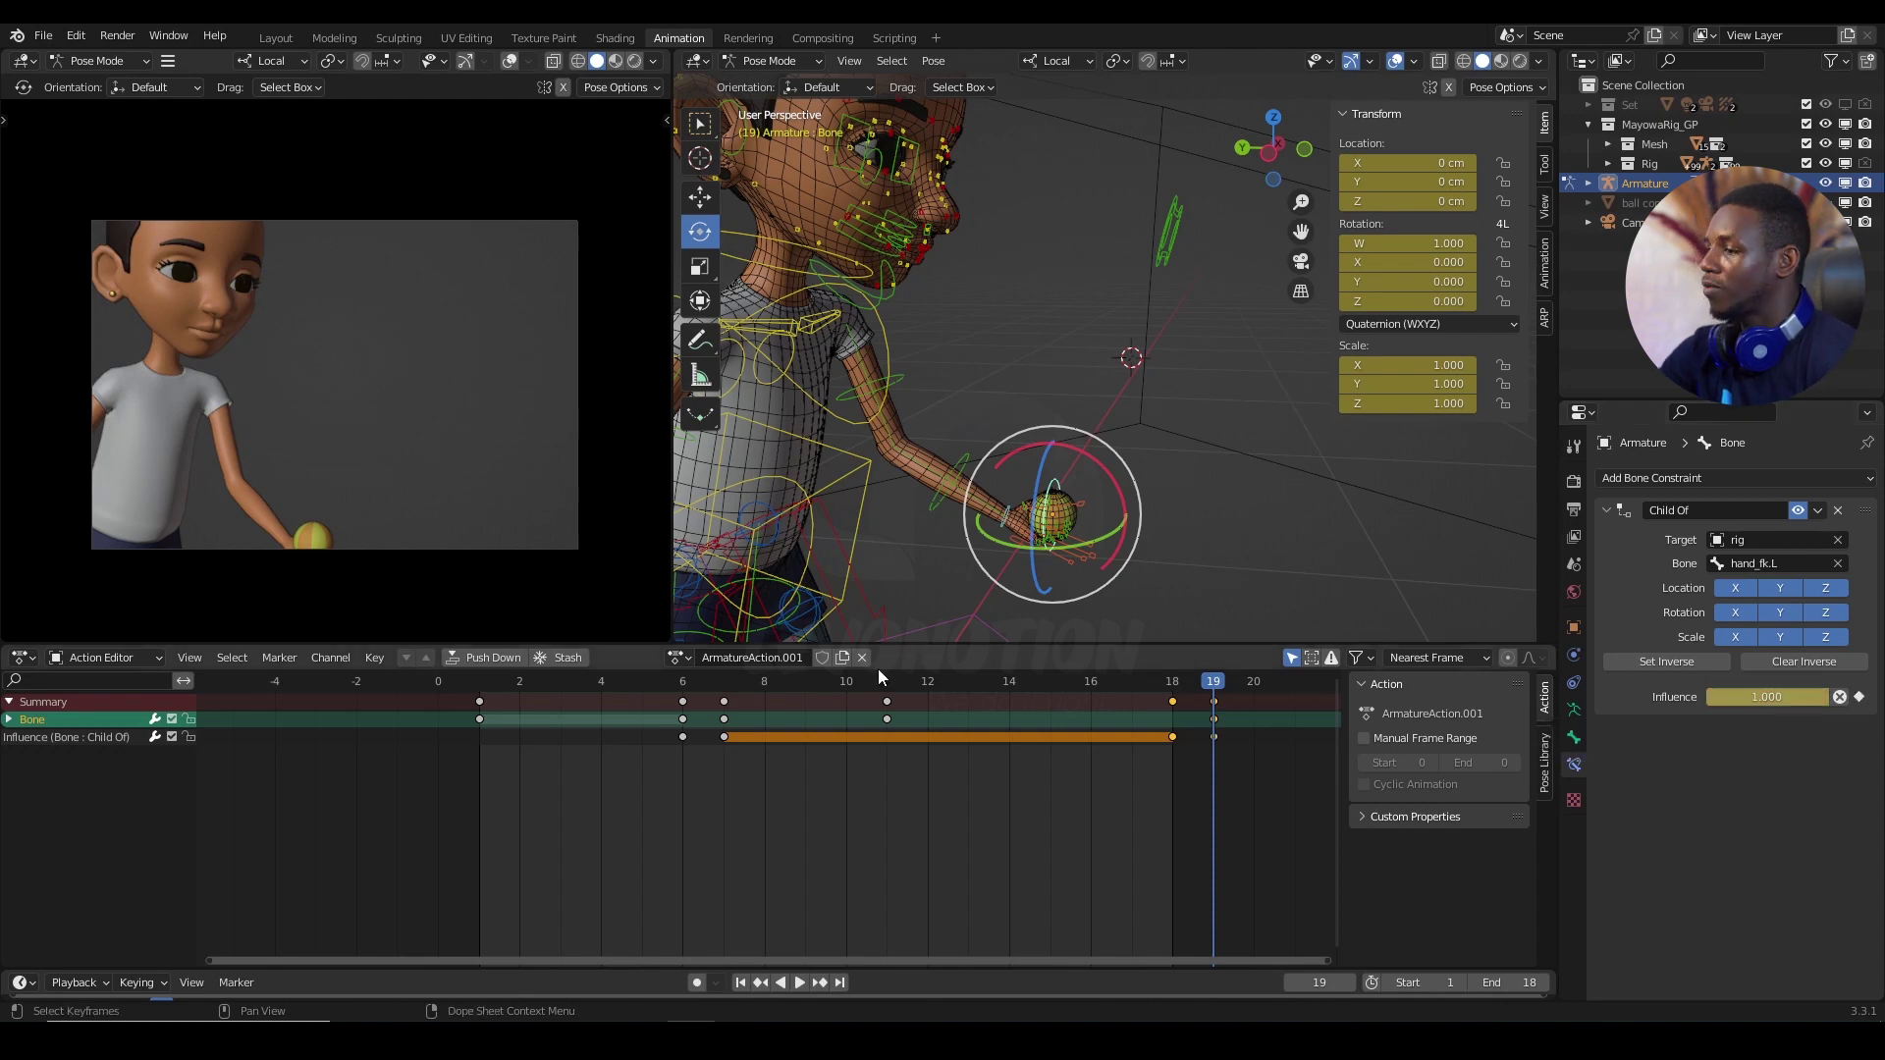
key("space")
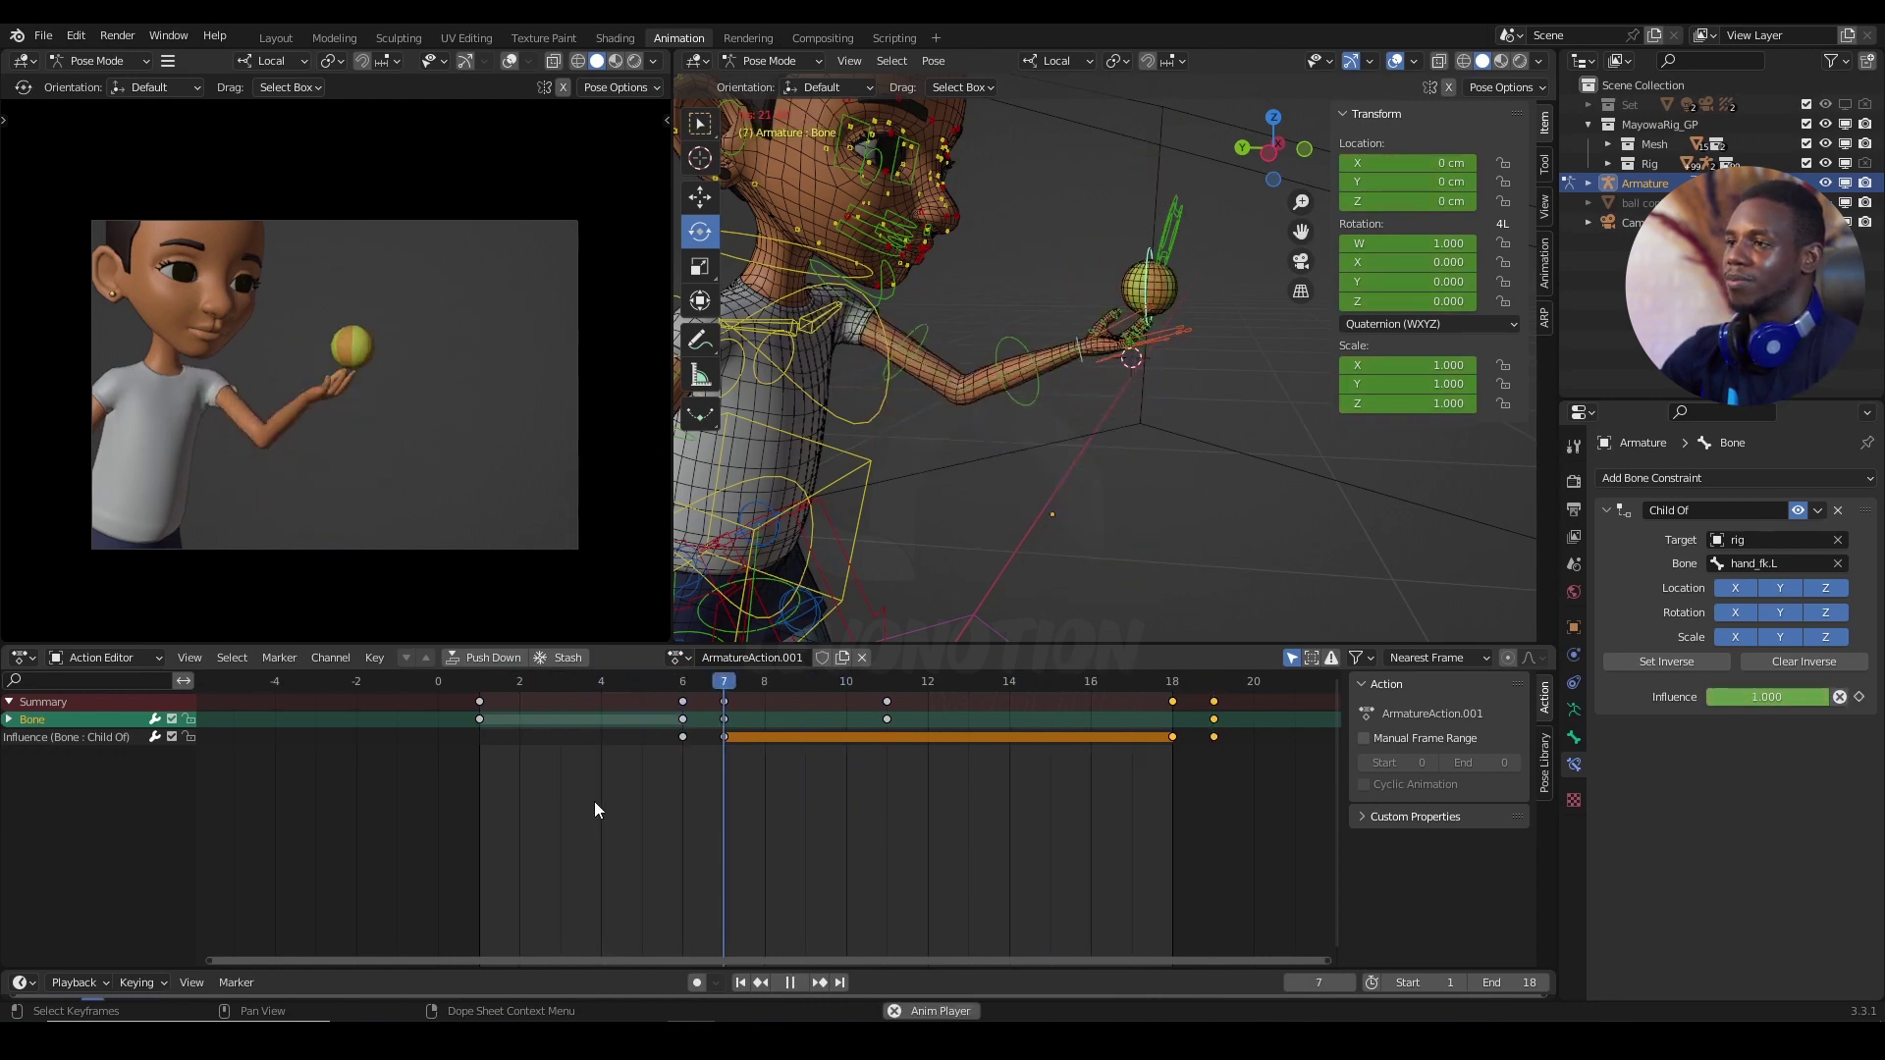
key("space")
key("space")
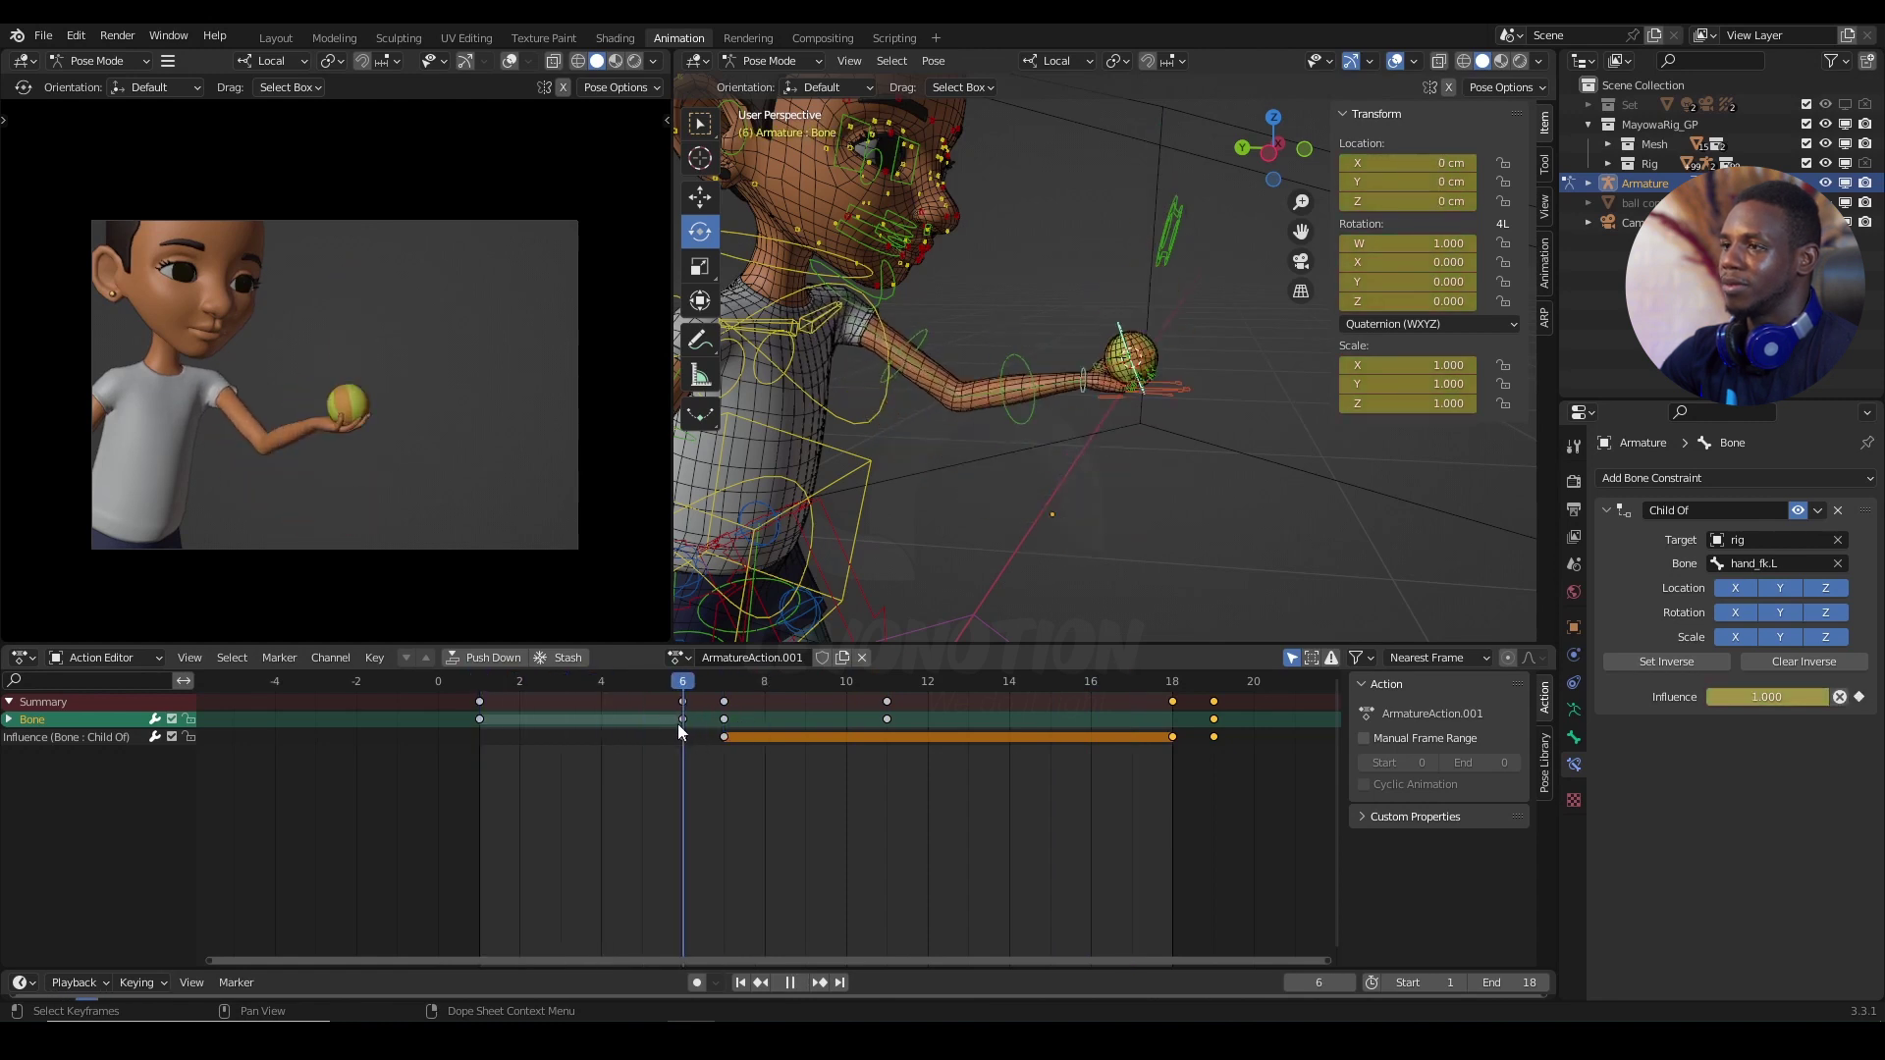
left_click_drag(684, 728, 713, 729)
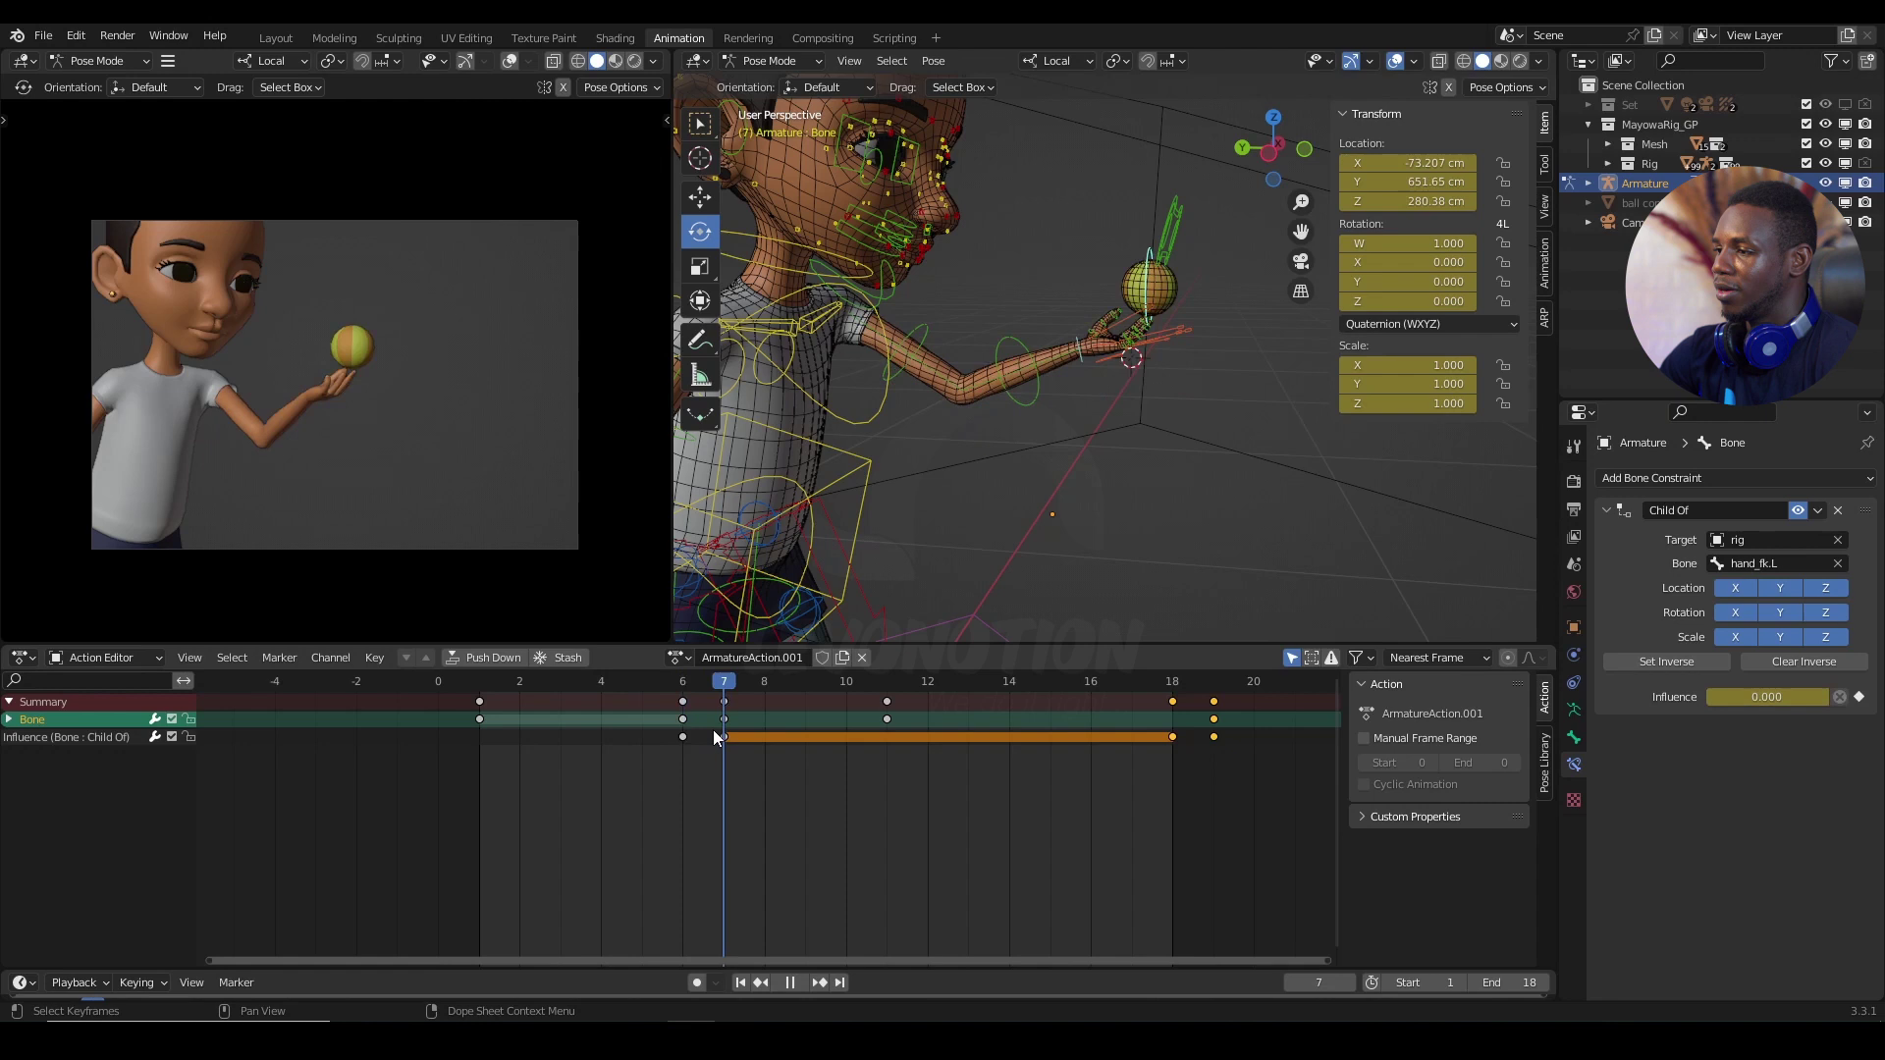
key("Escape")
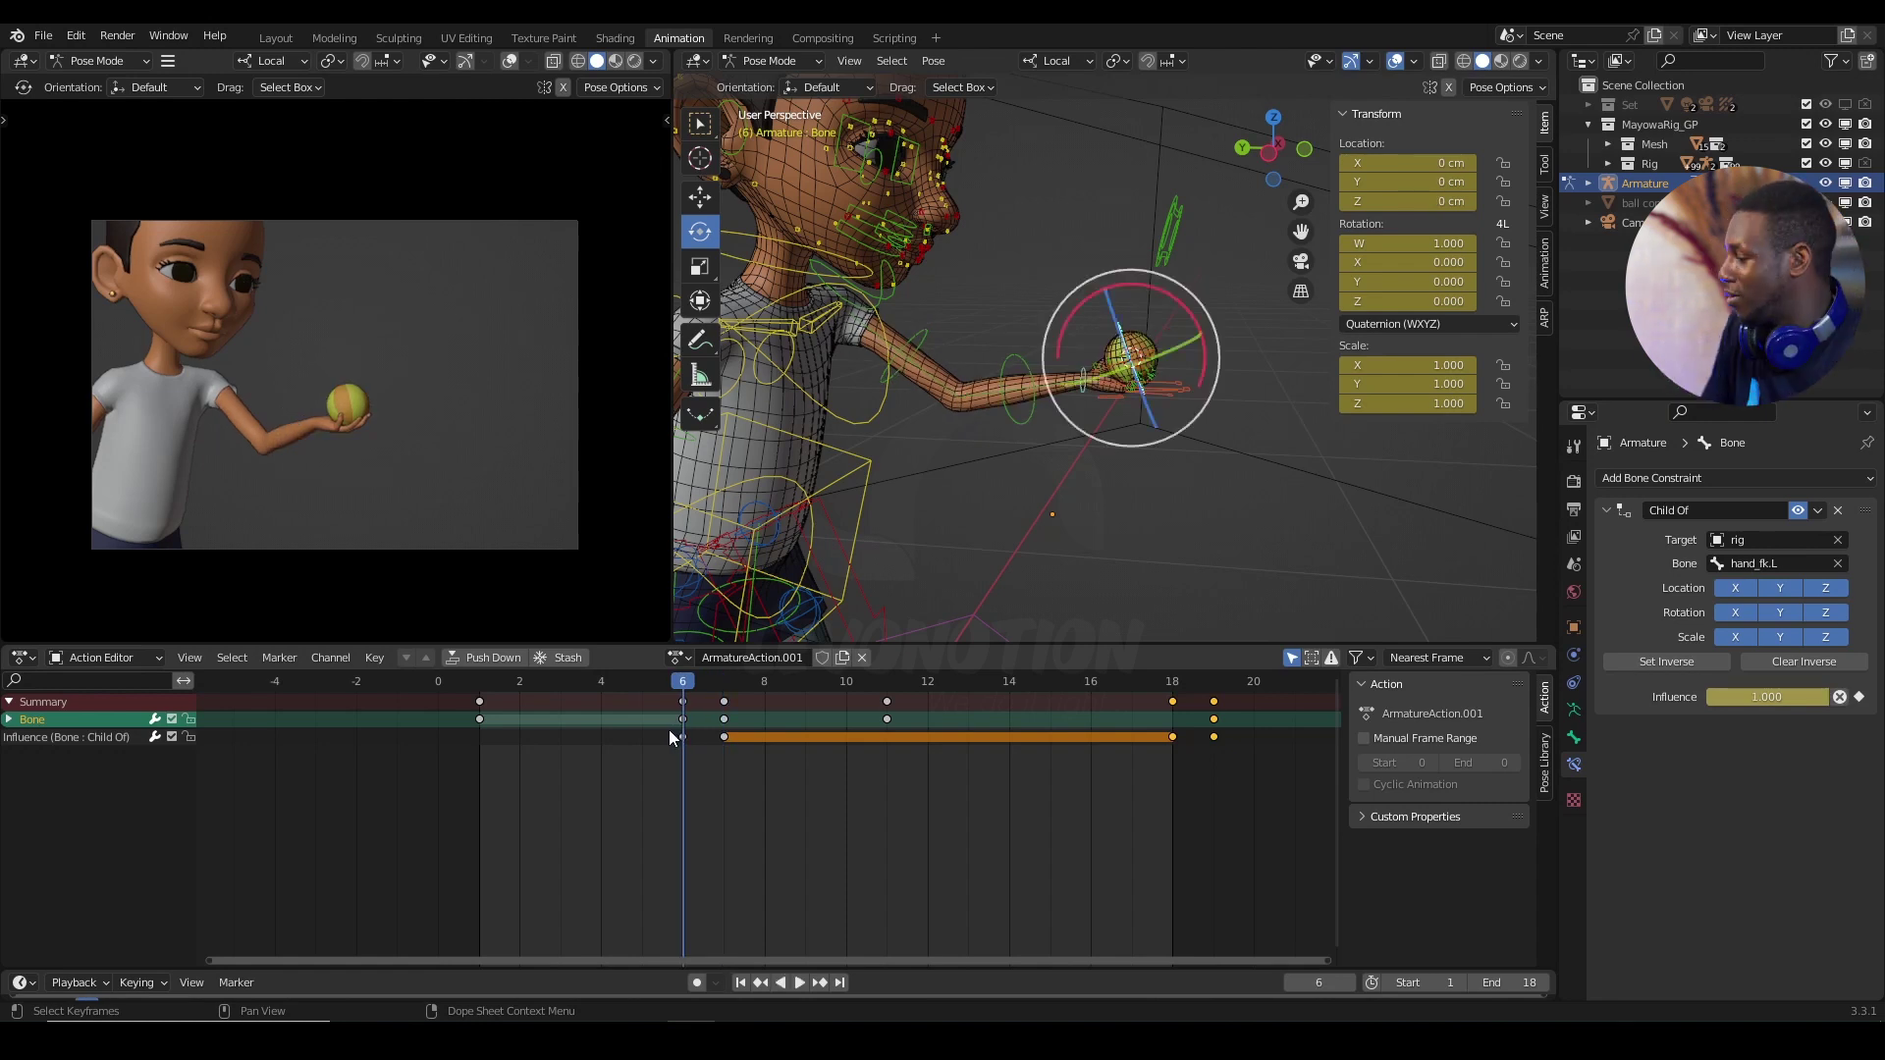
Step: Key the ball bone's pose at frame 5 and preview the animation
left_click_drag(674, 680, 642, 686)
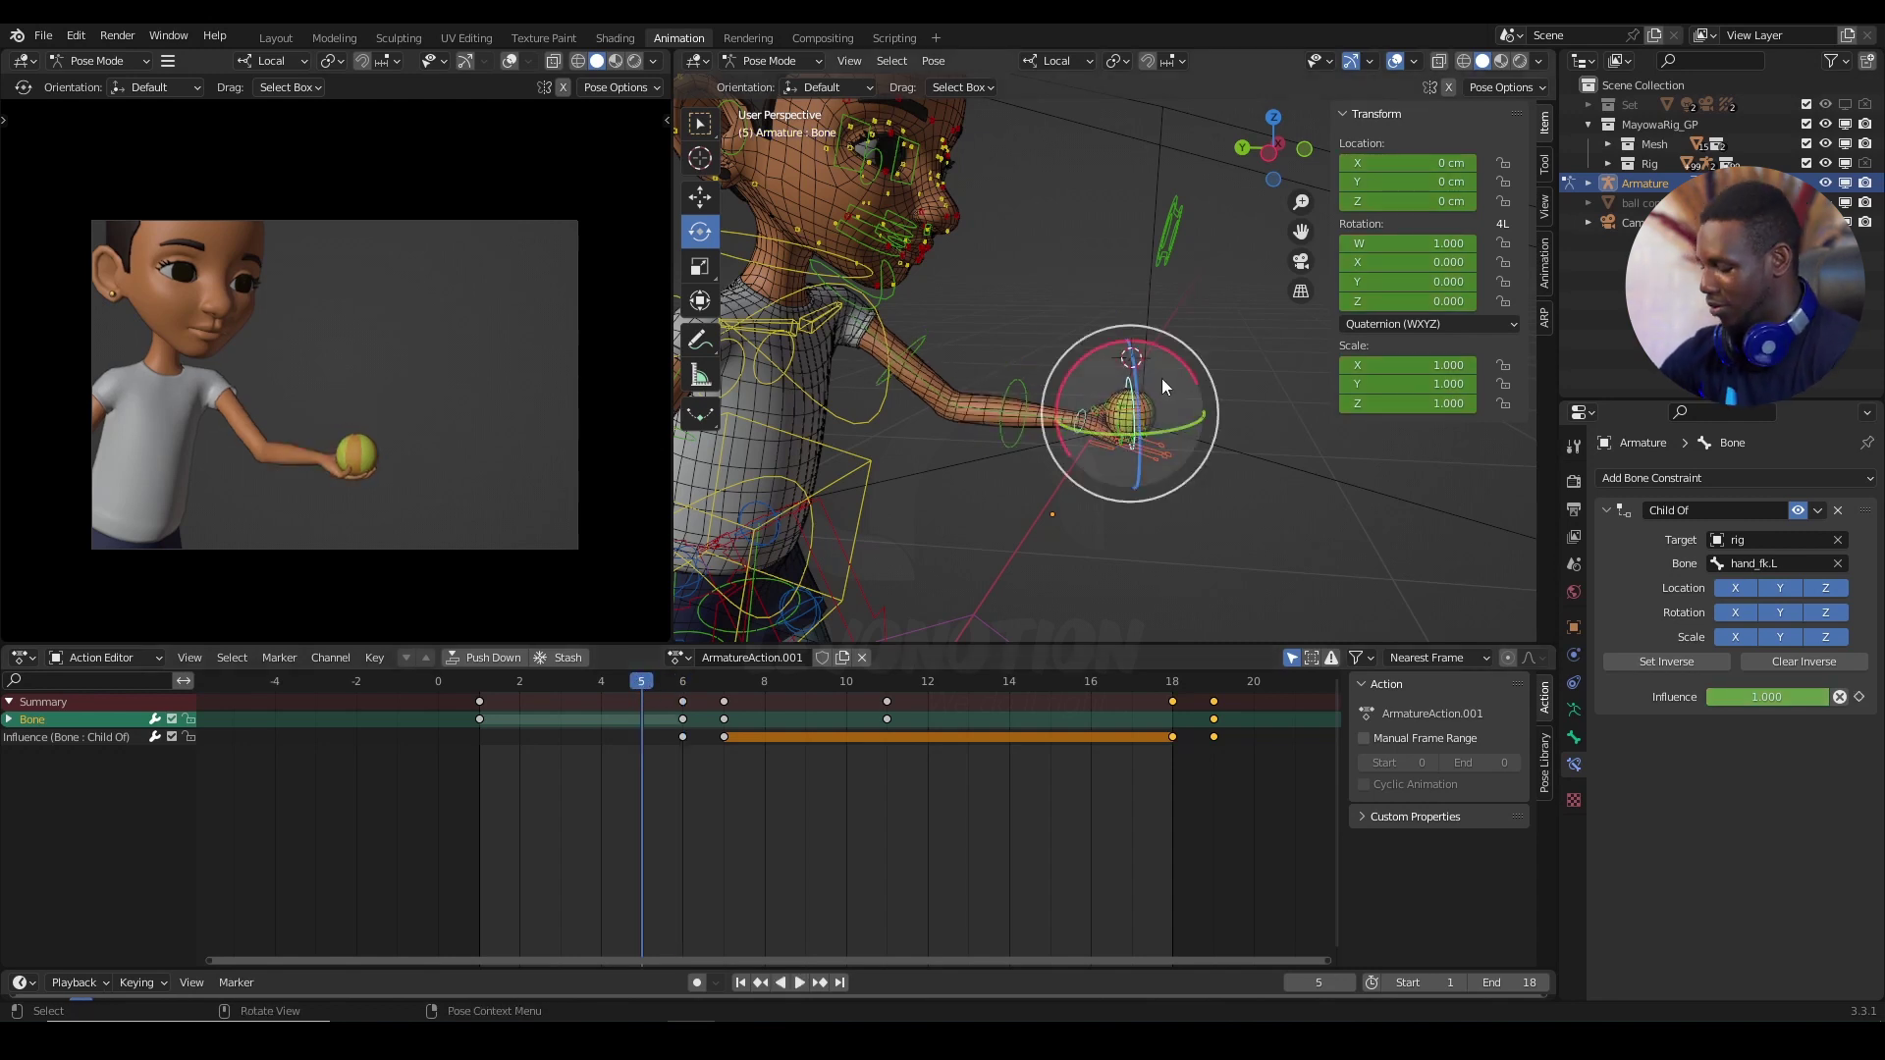
key("i")
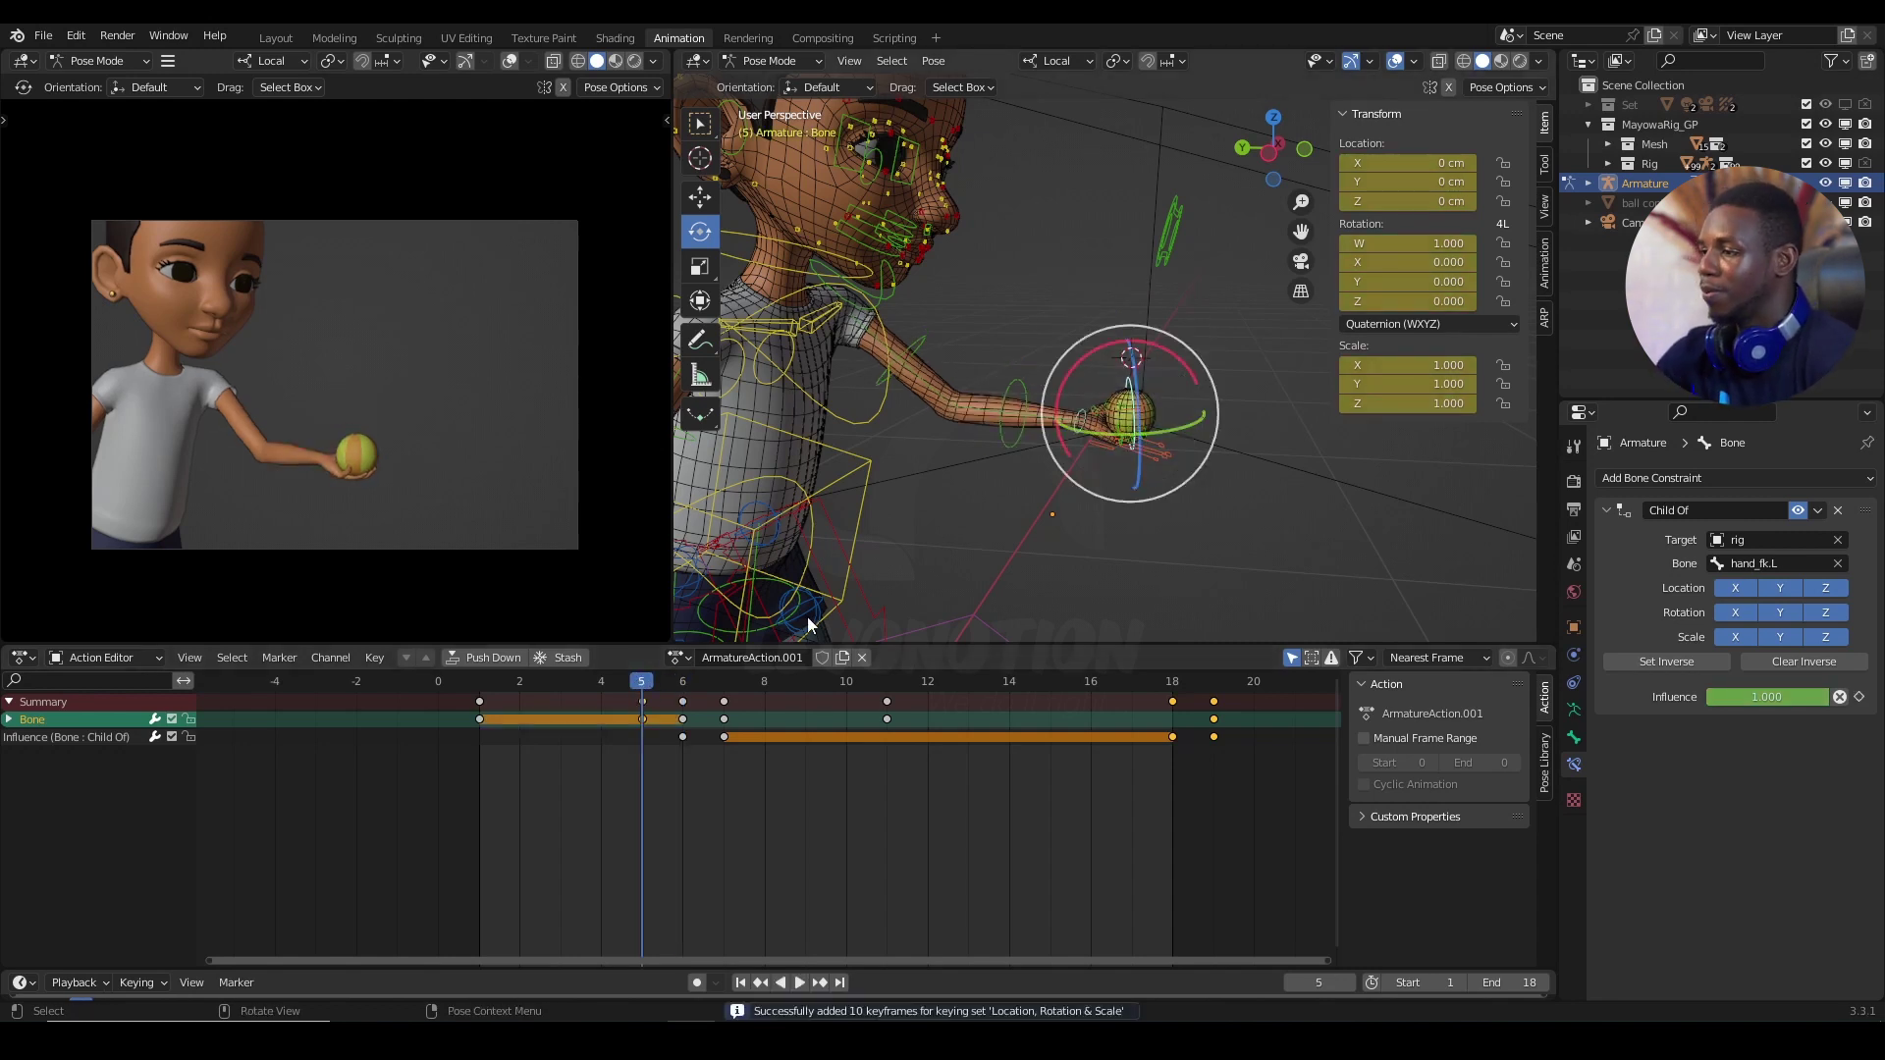
key("space")
key("space")
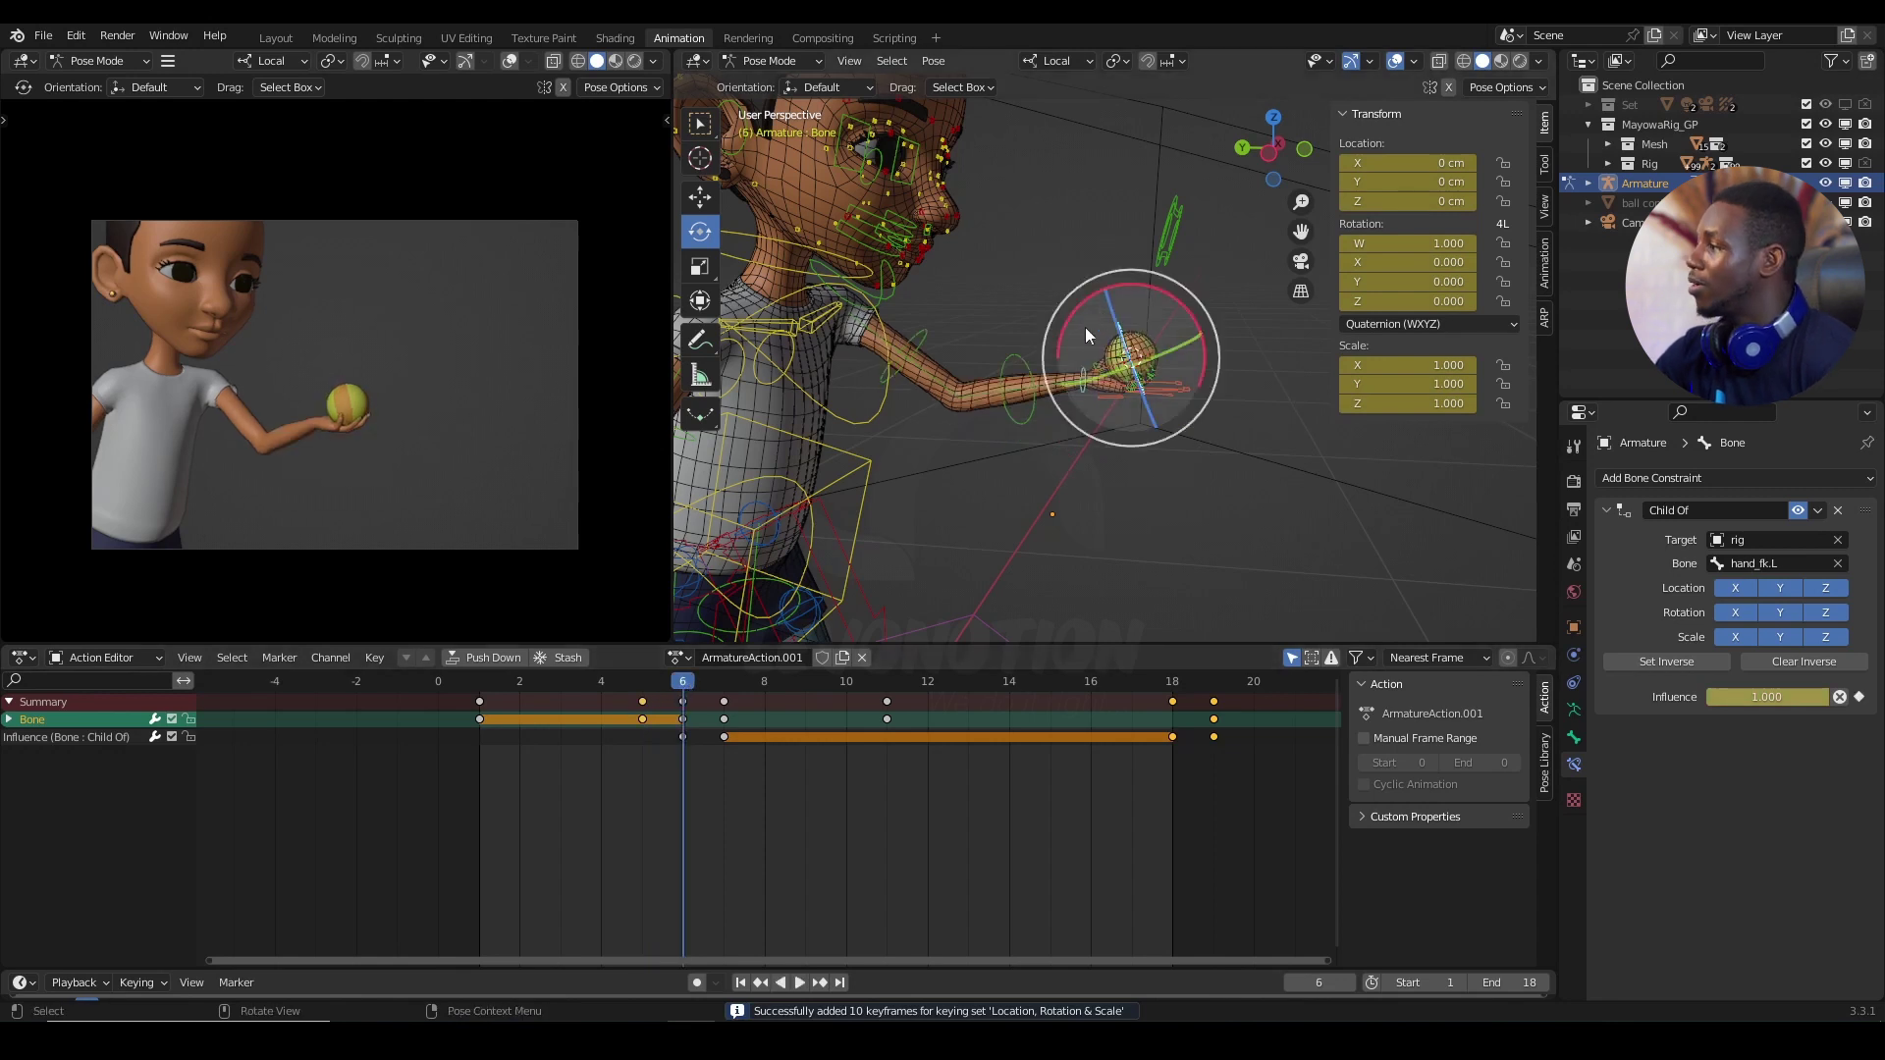
Step: With the Move tool in Global orientation, nudge the ball bone upward and key it at frame 6
left_click(709, 201)
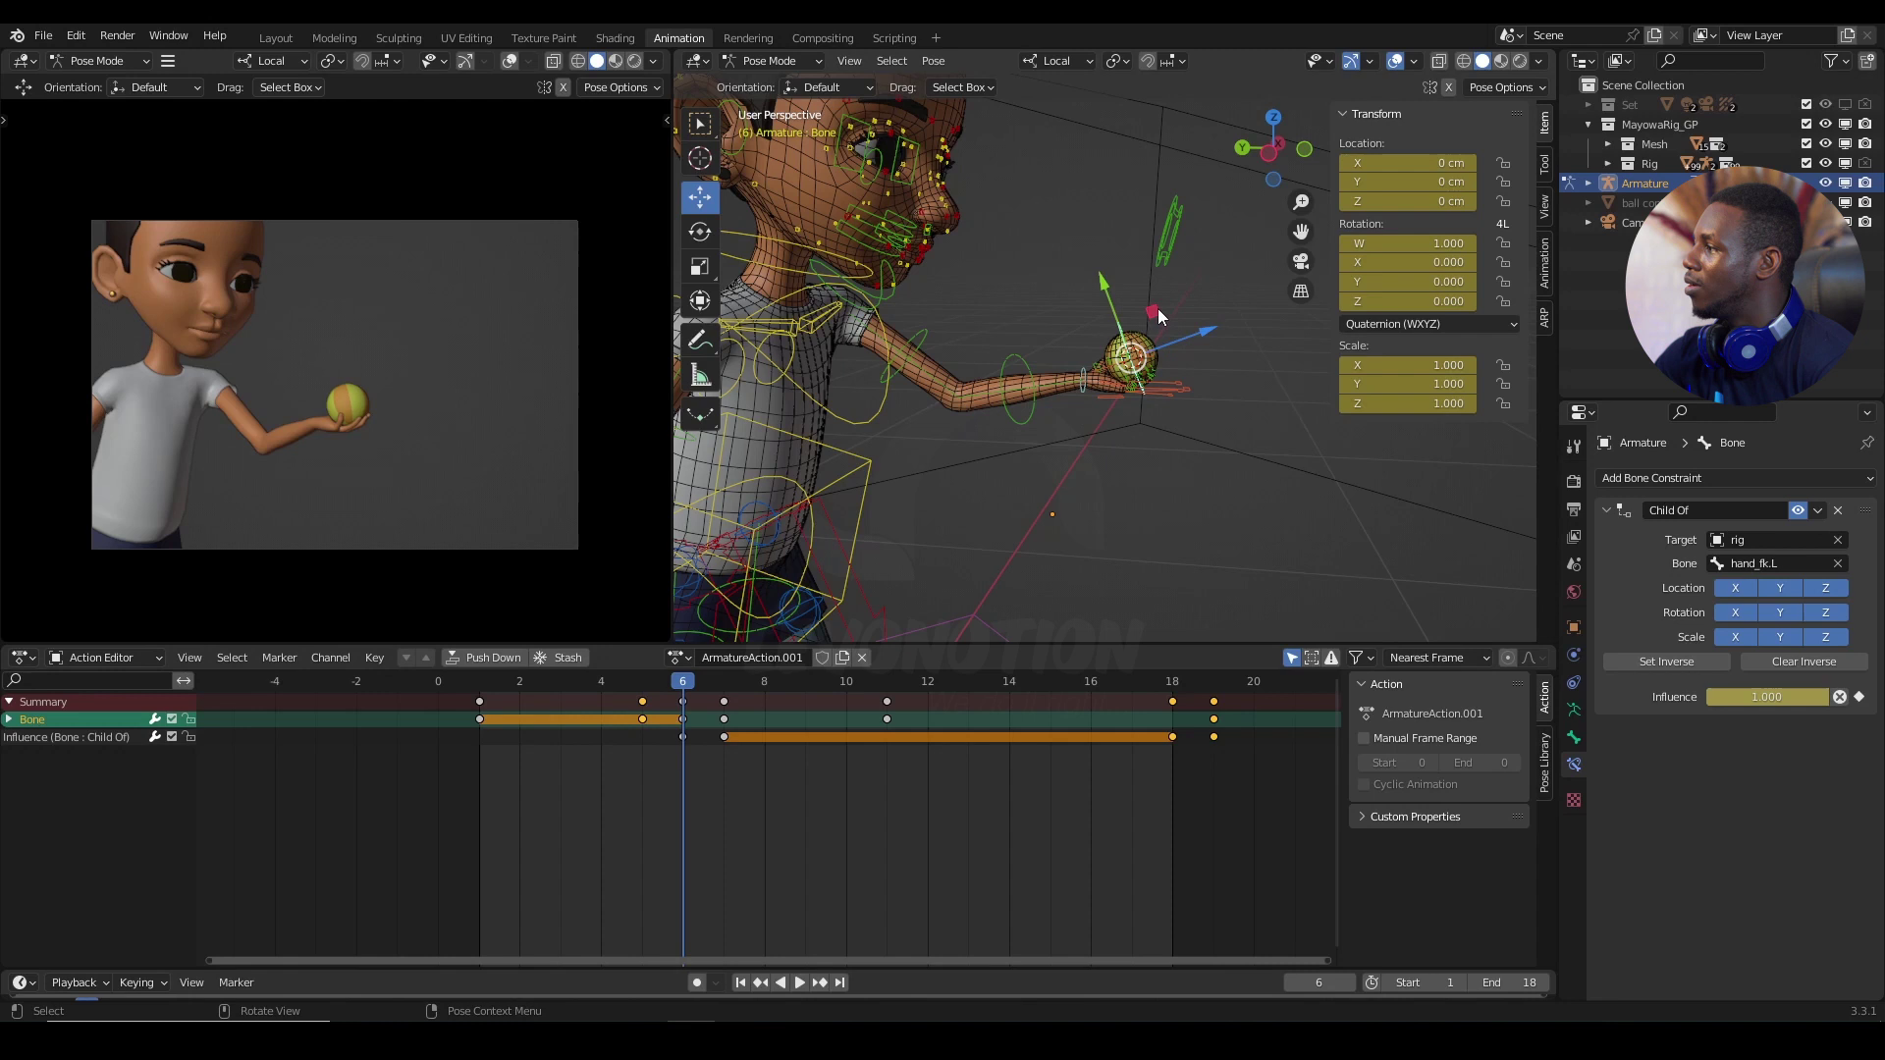
left_click(1071, 61)
left_click(1023, 123)
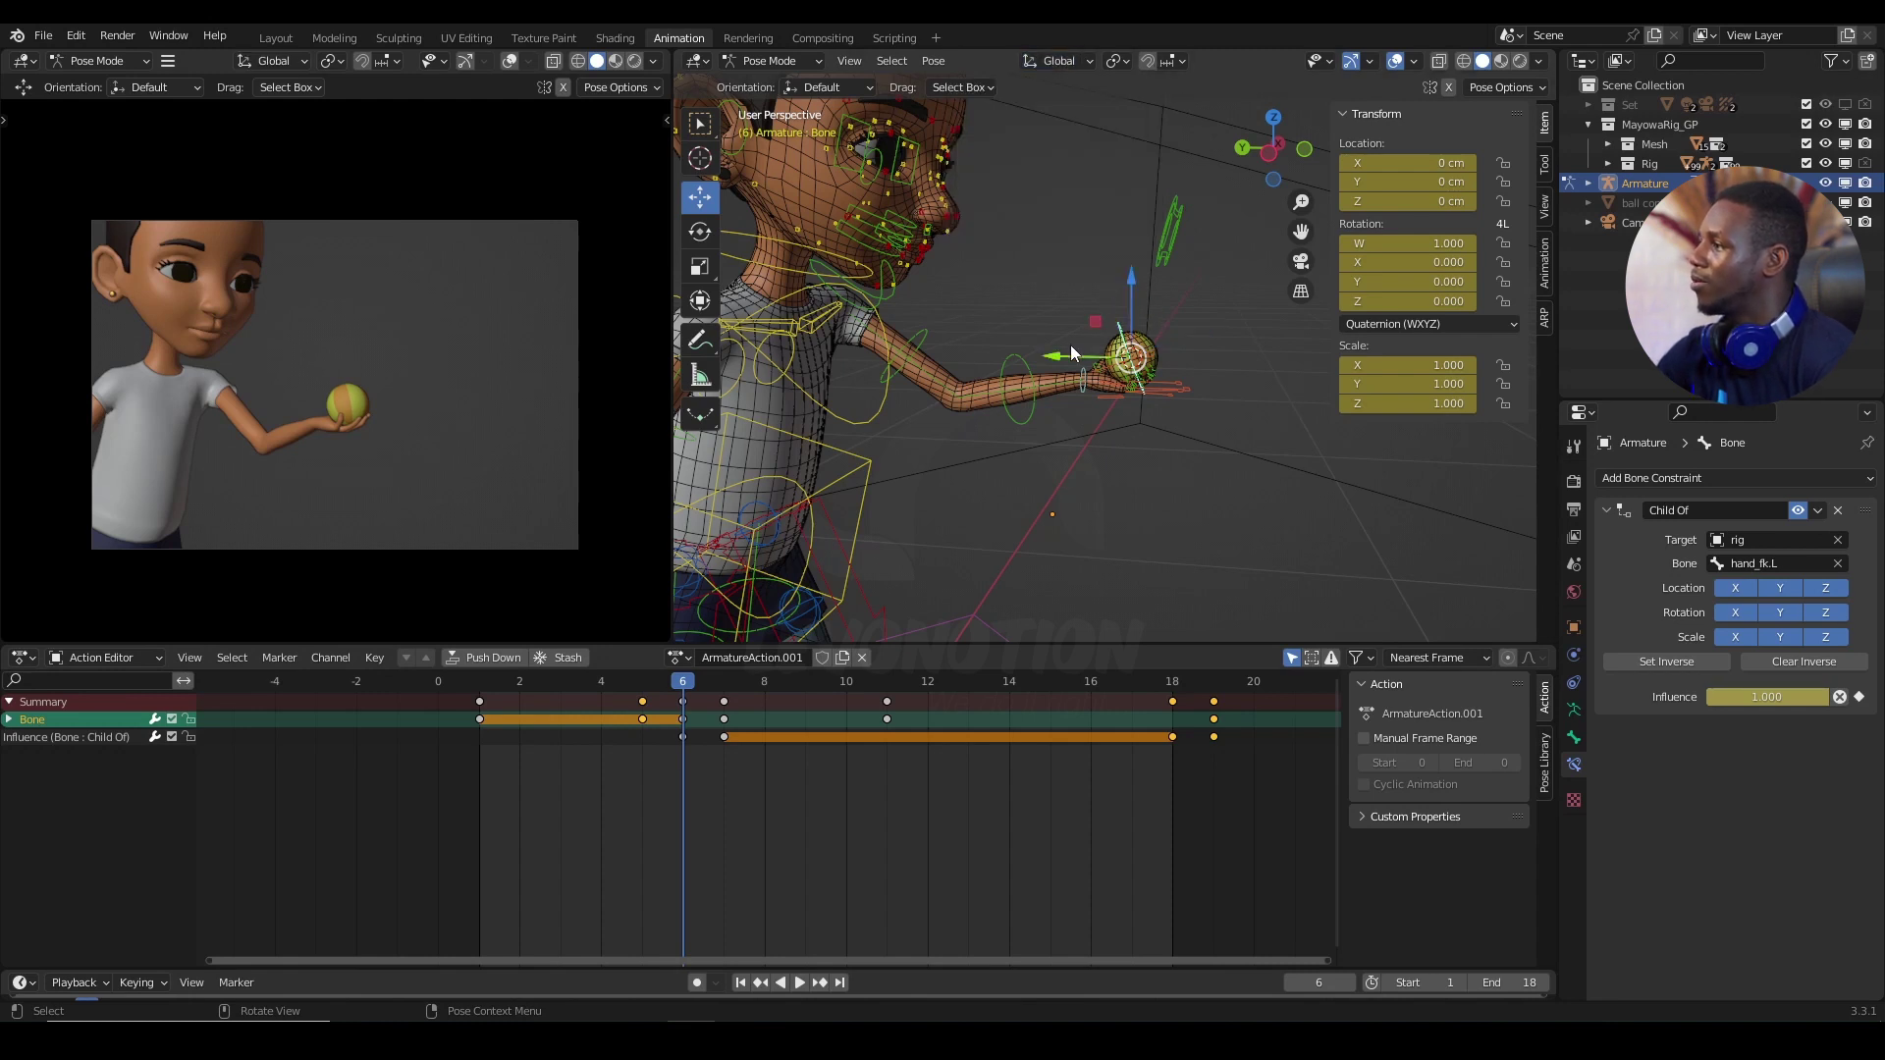
left_click_drag(1056, 354, 1148, 267)
scroll(335, 462, "up", 5)
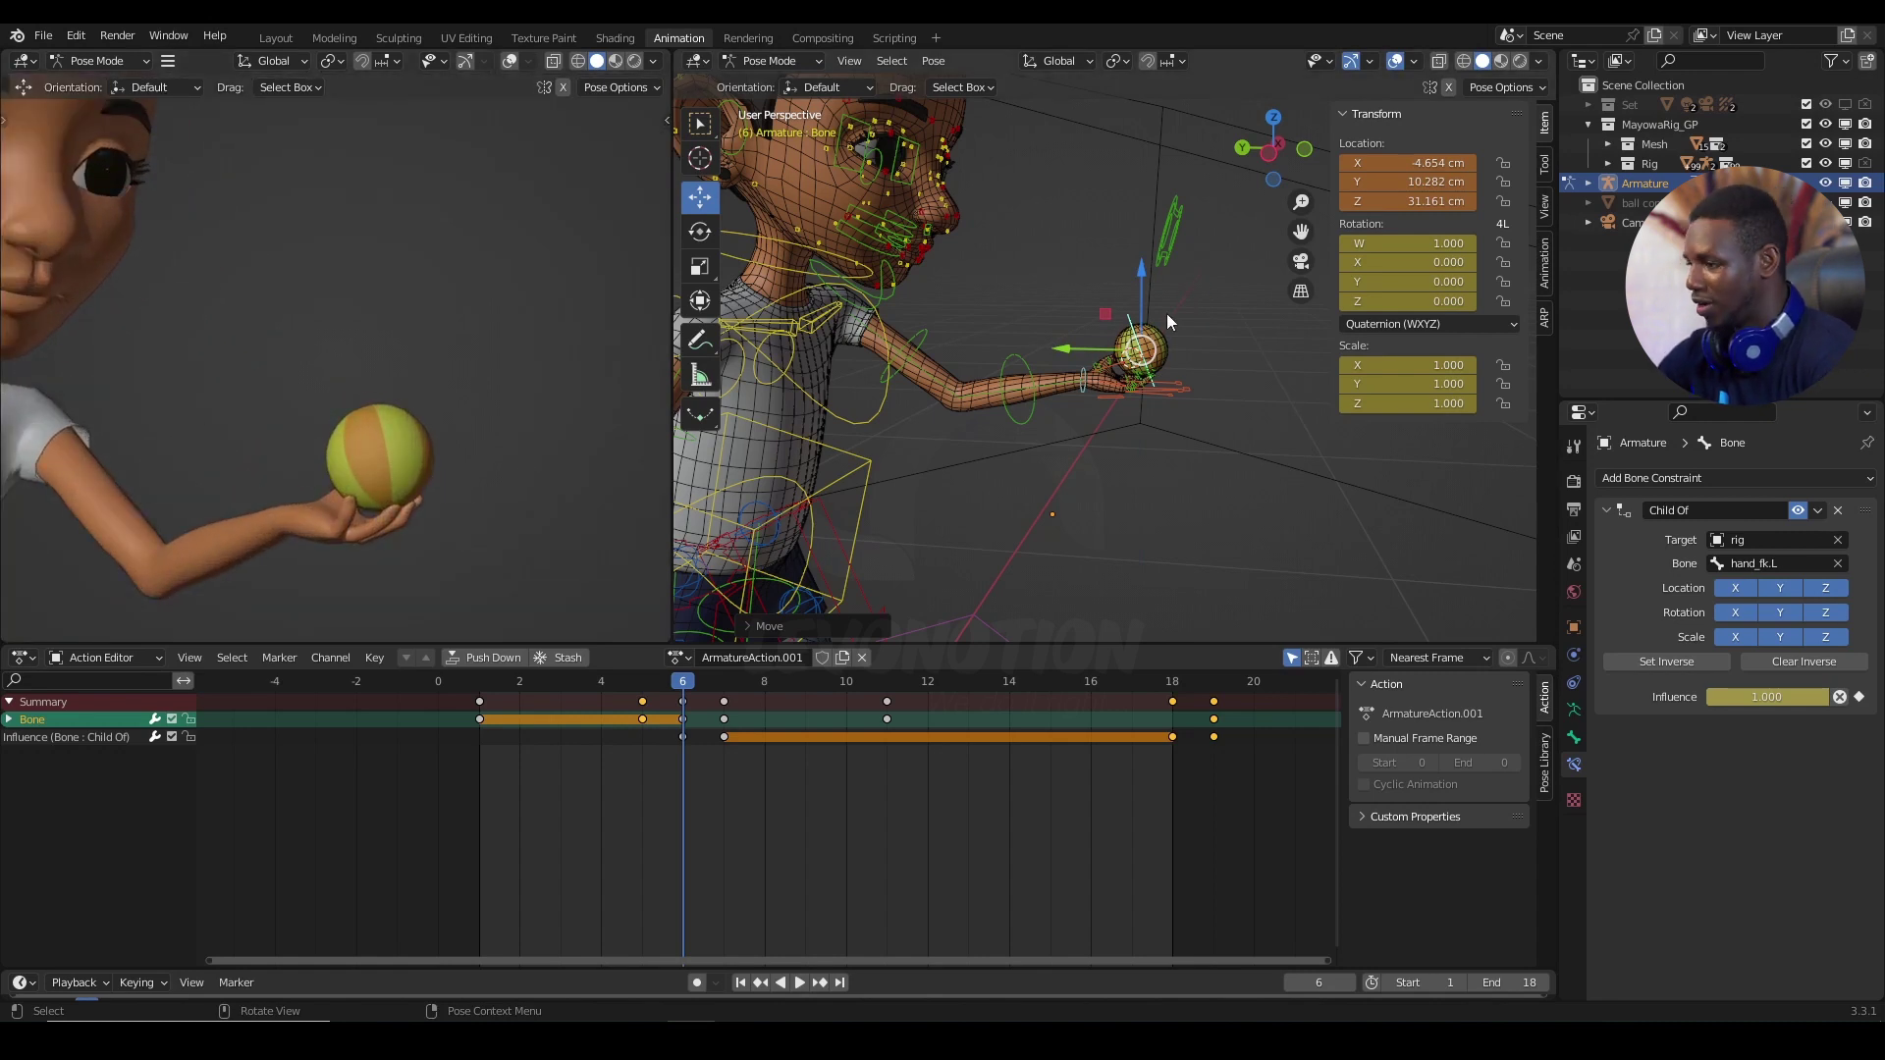
key("i")
Step: Play back the animation and step between frames 5 and 7 to review the nudge
key("space")
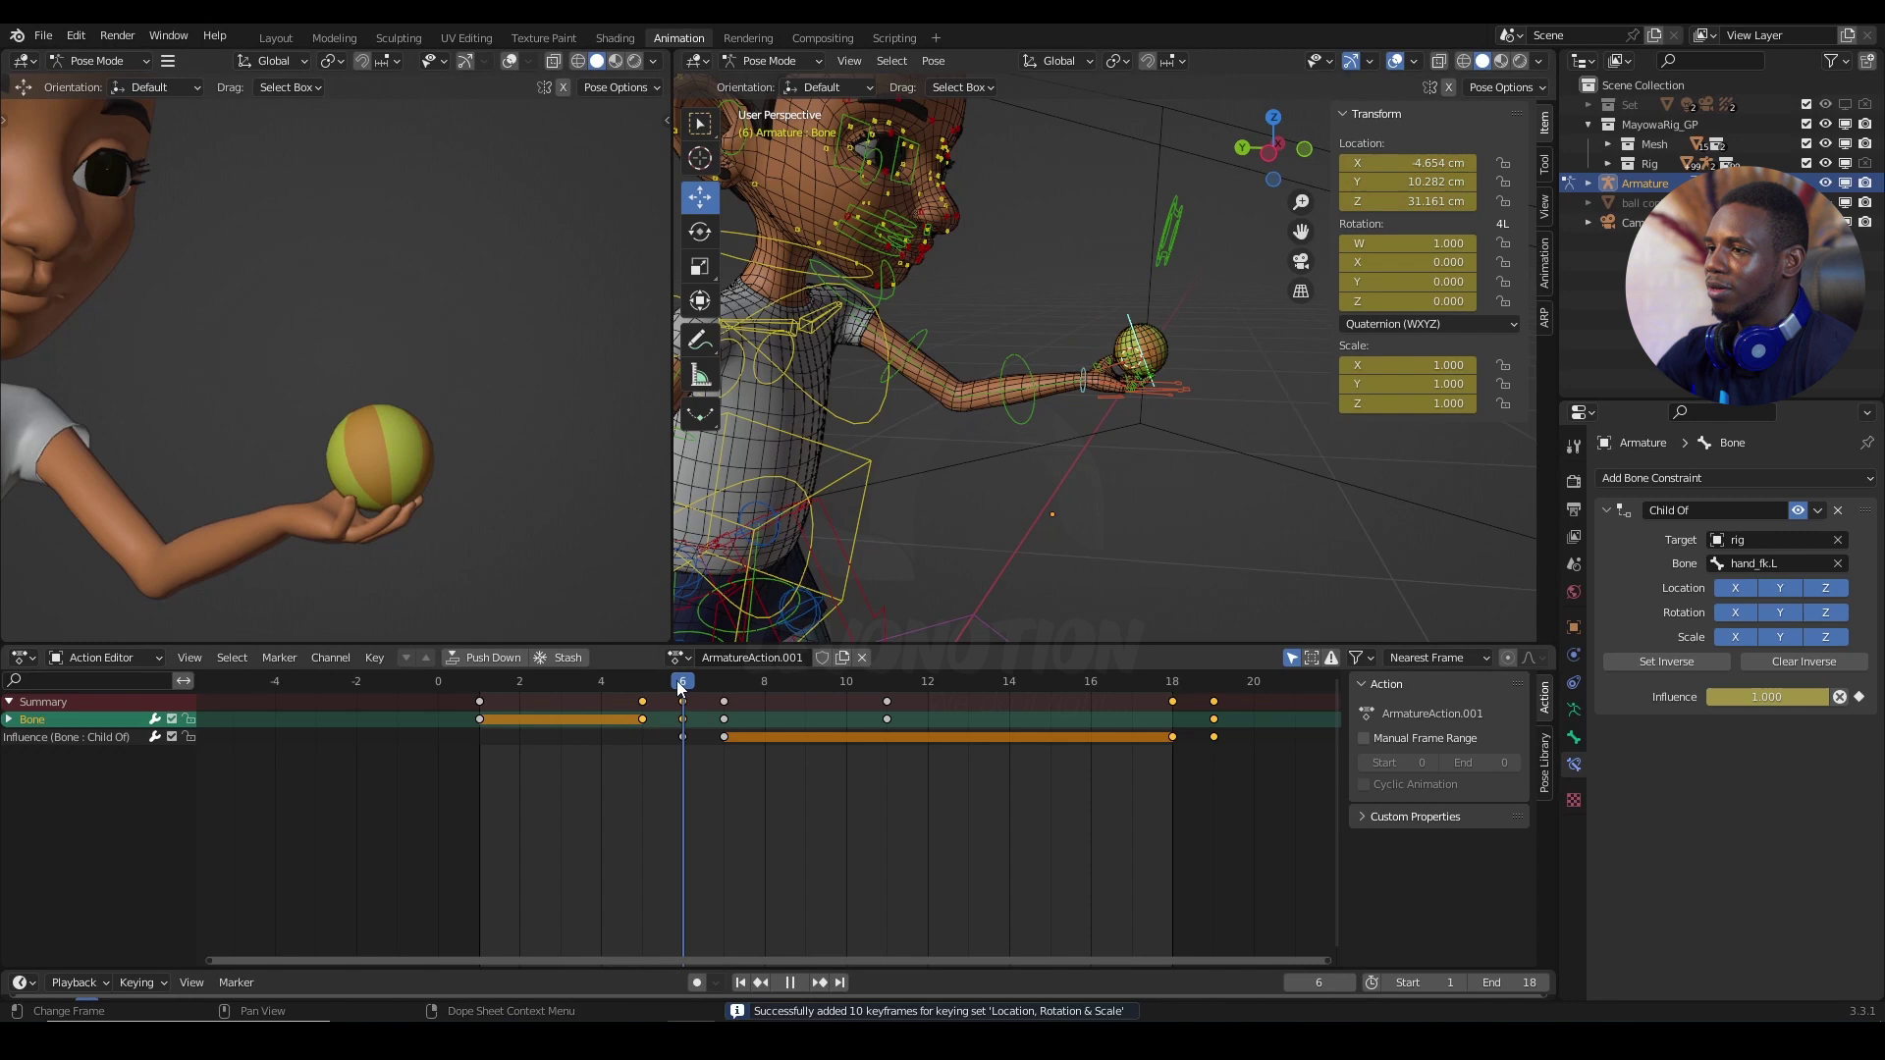
scroll(481, 461, "down", 5)
key("space")
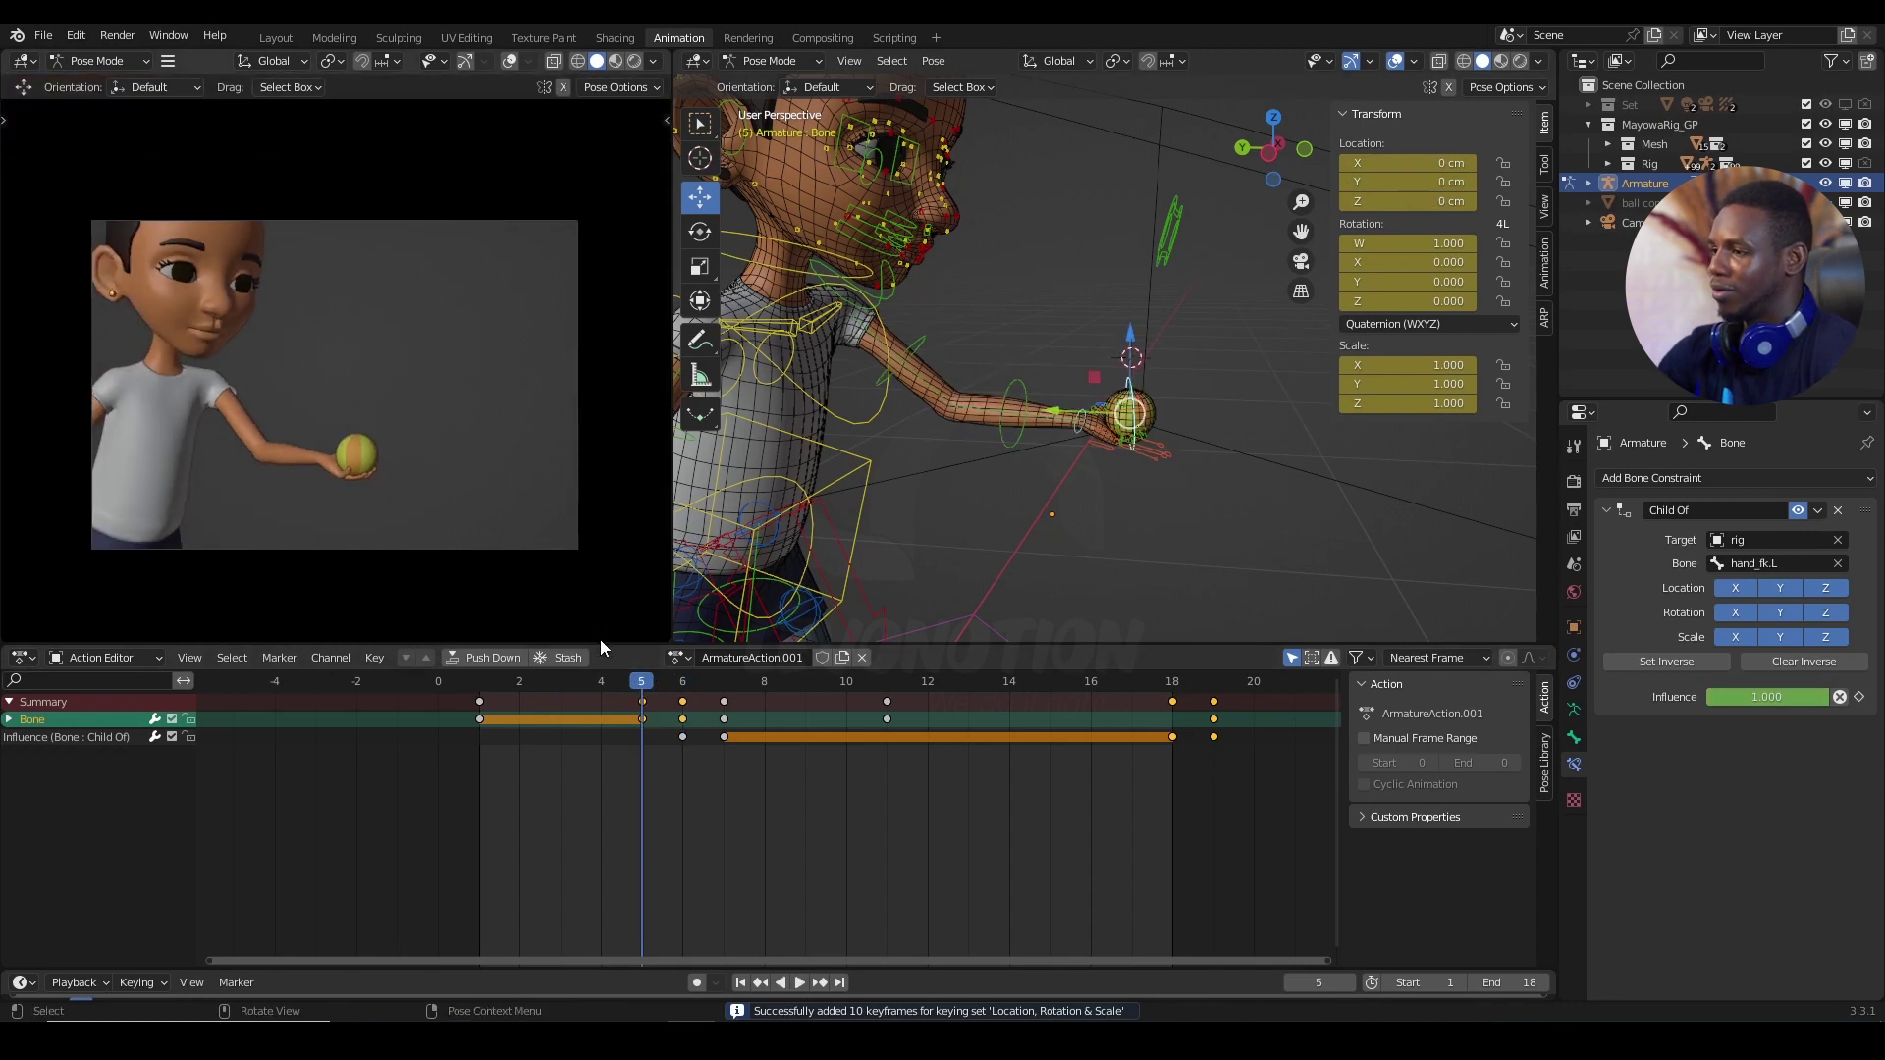
key("space")
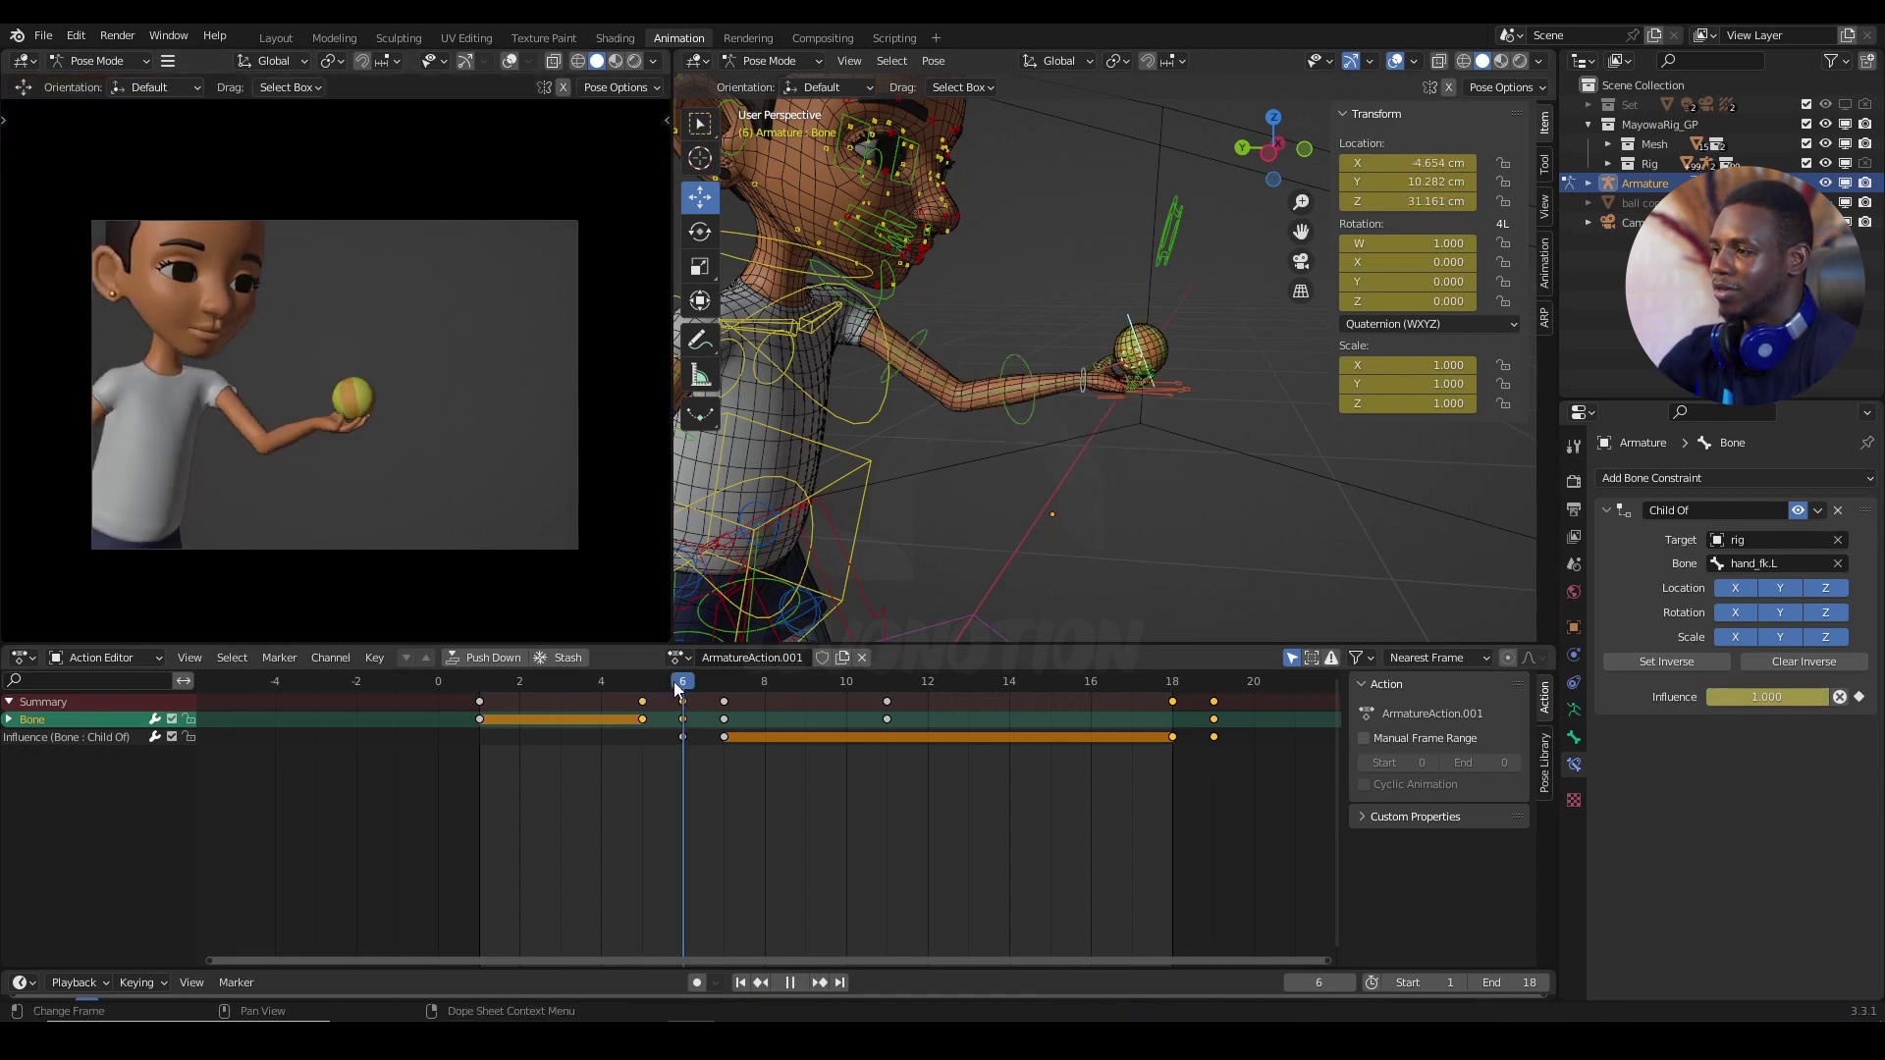
left_click_drag(672, 682, 692, 771)
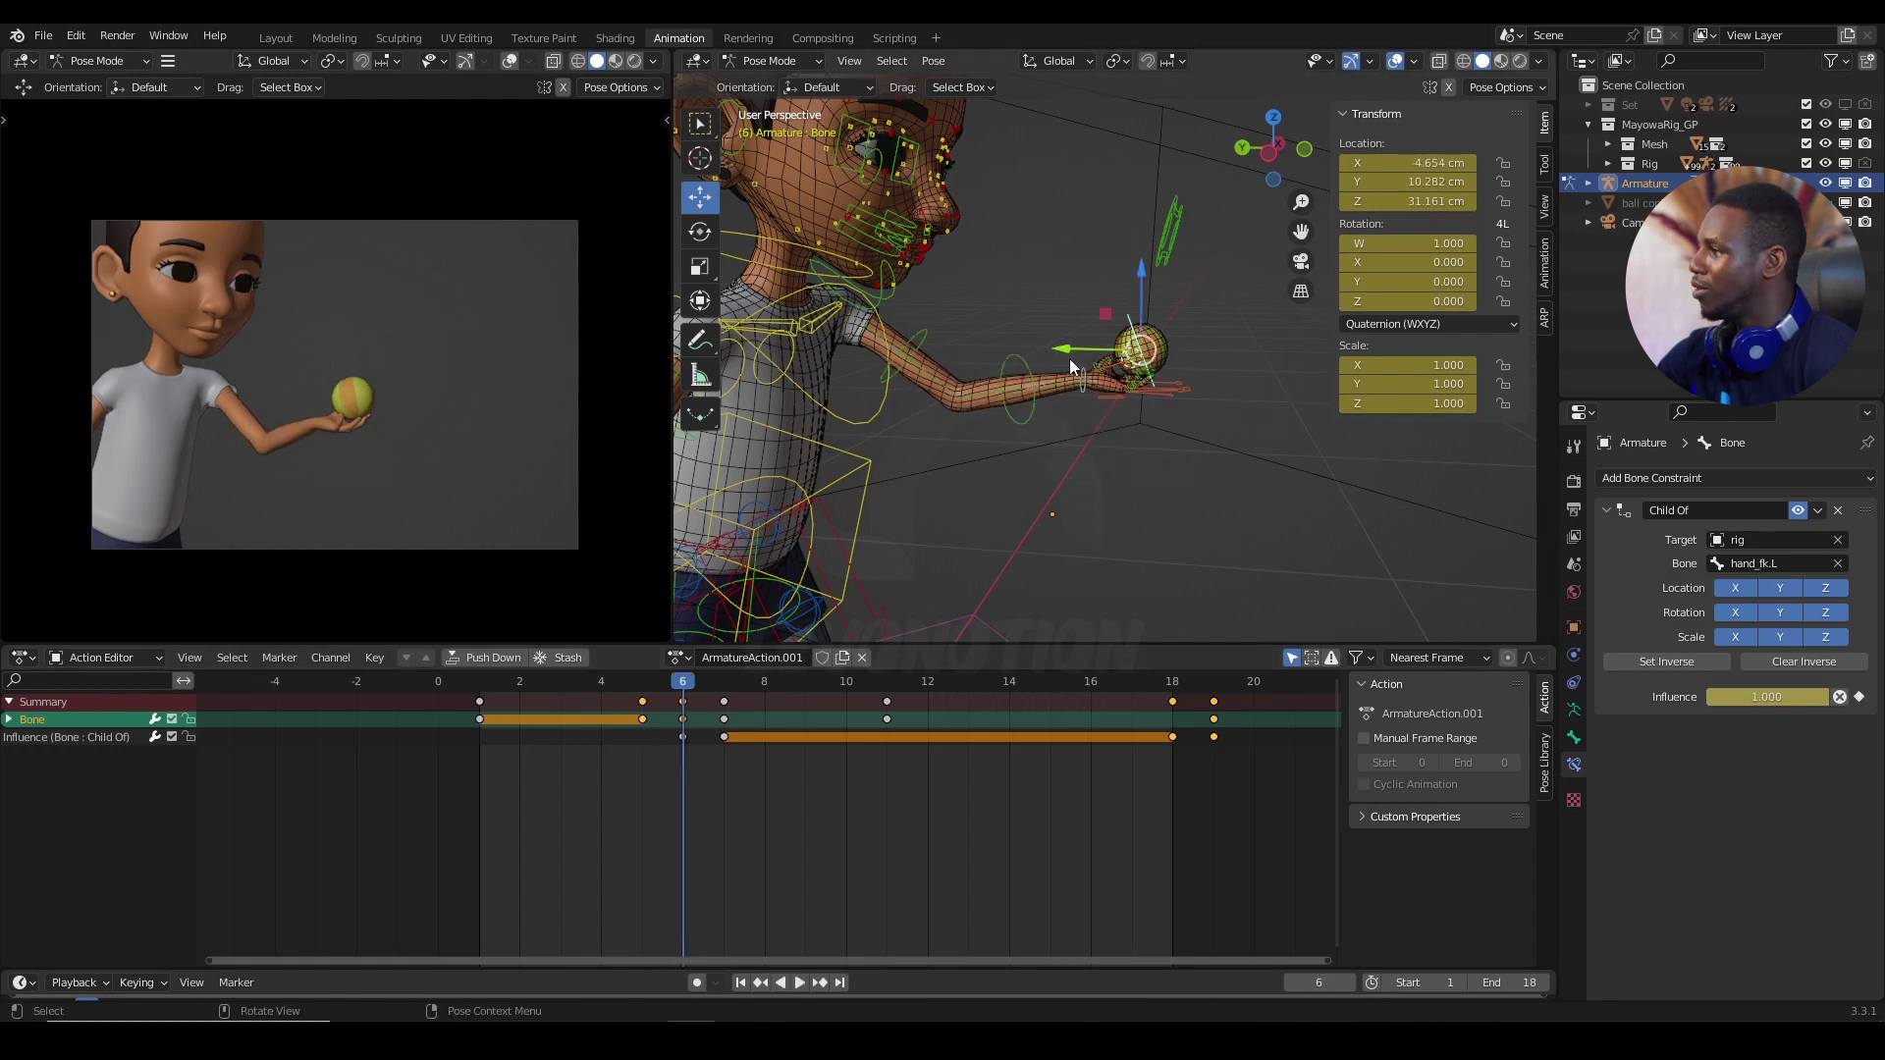
Step: Raise the ball bone to about 53 cm on Z at frame 6, re-key it, and play back
key("g")
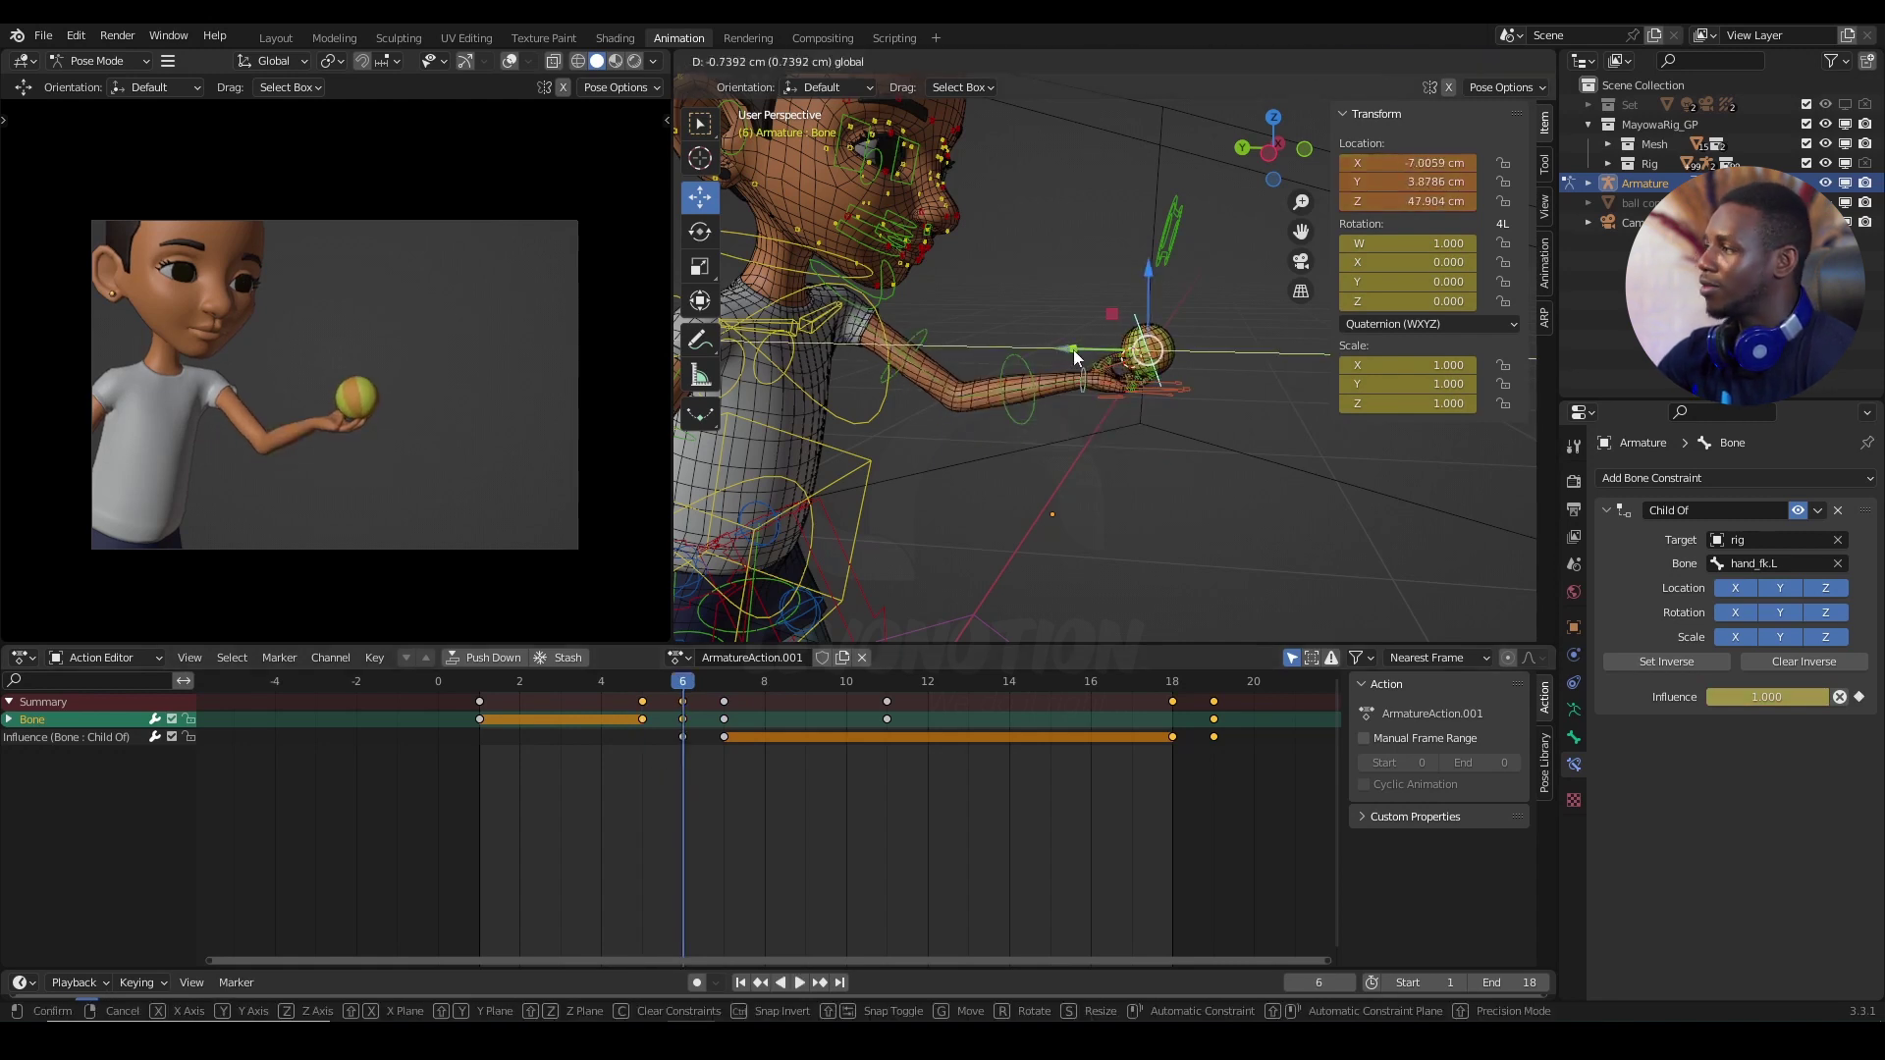
left_click(1073, 349)
left_click_drag(1149, 279, 1151, 262)
key("i")
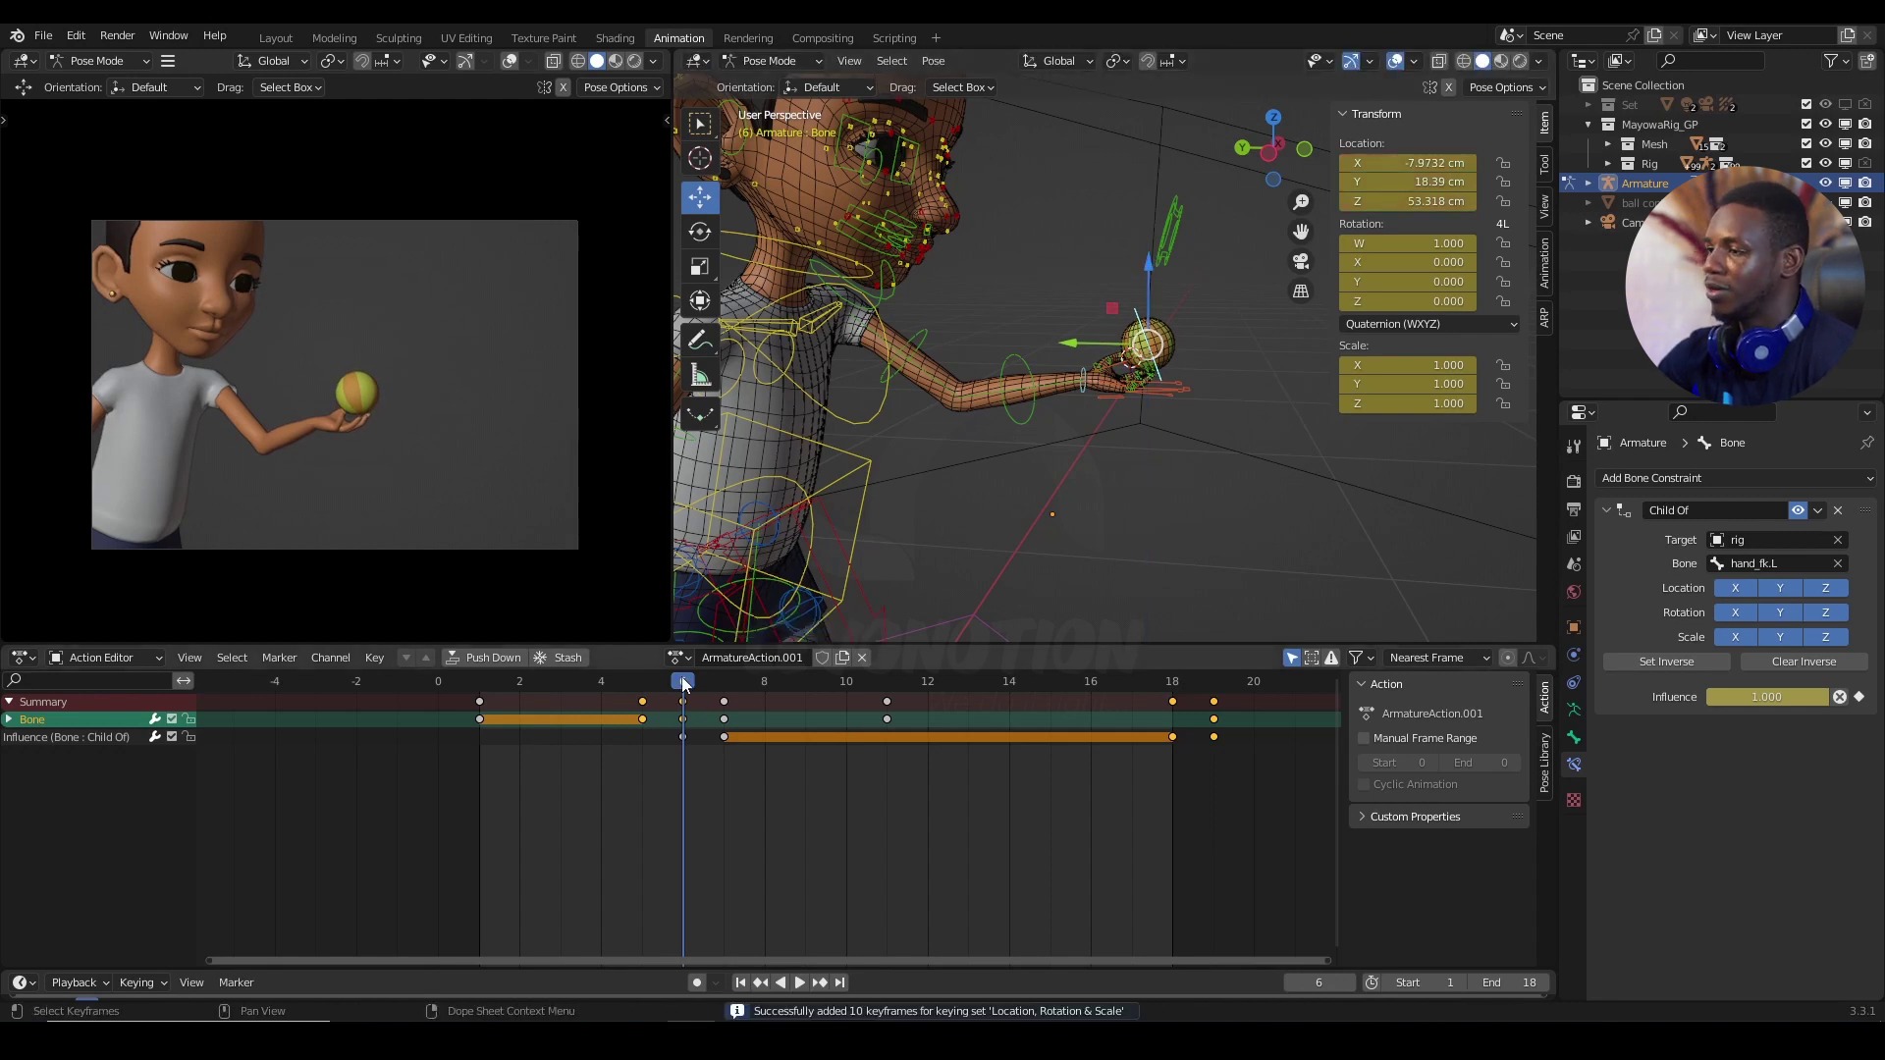
key("space")
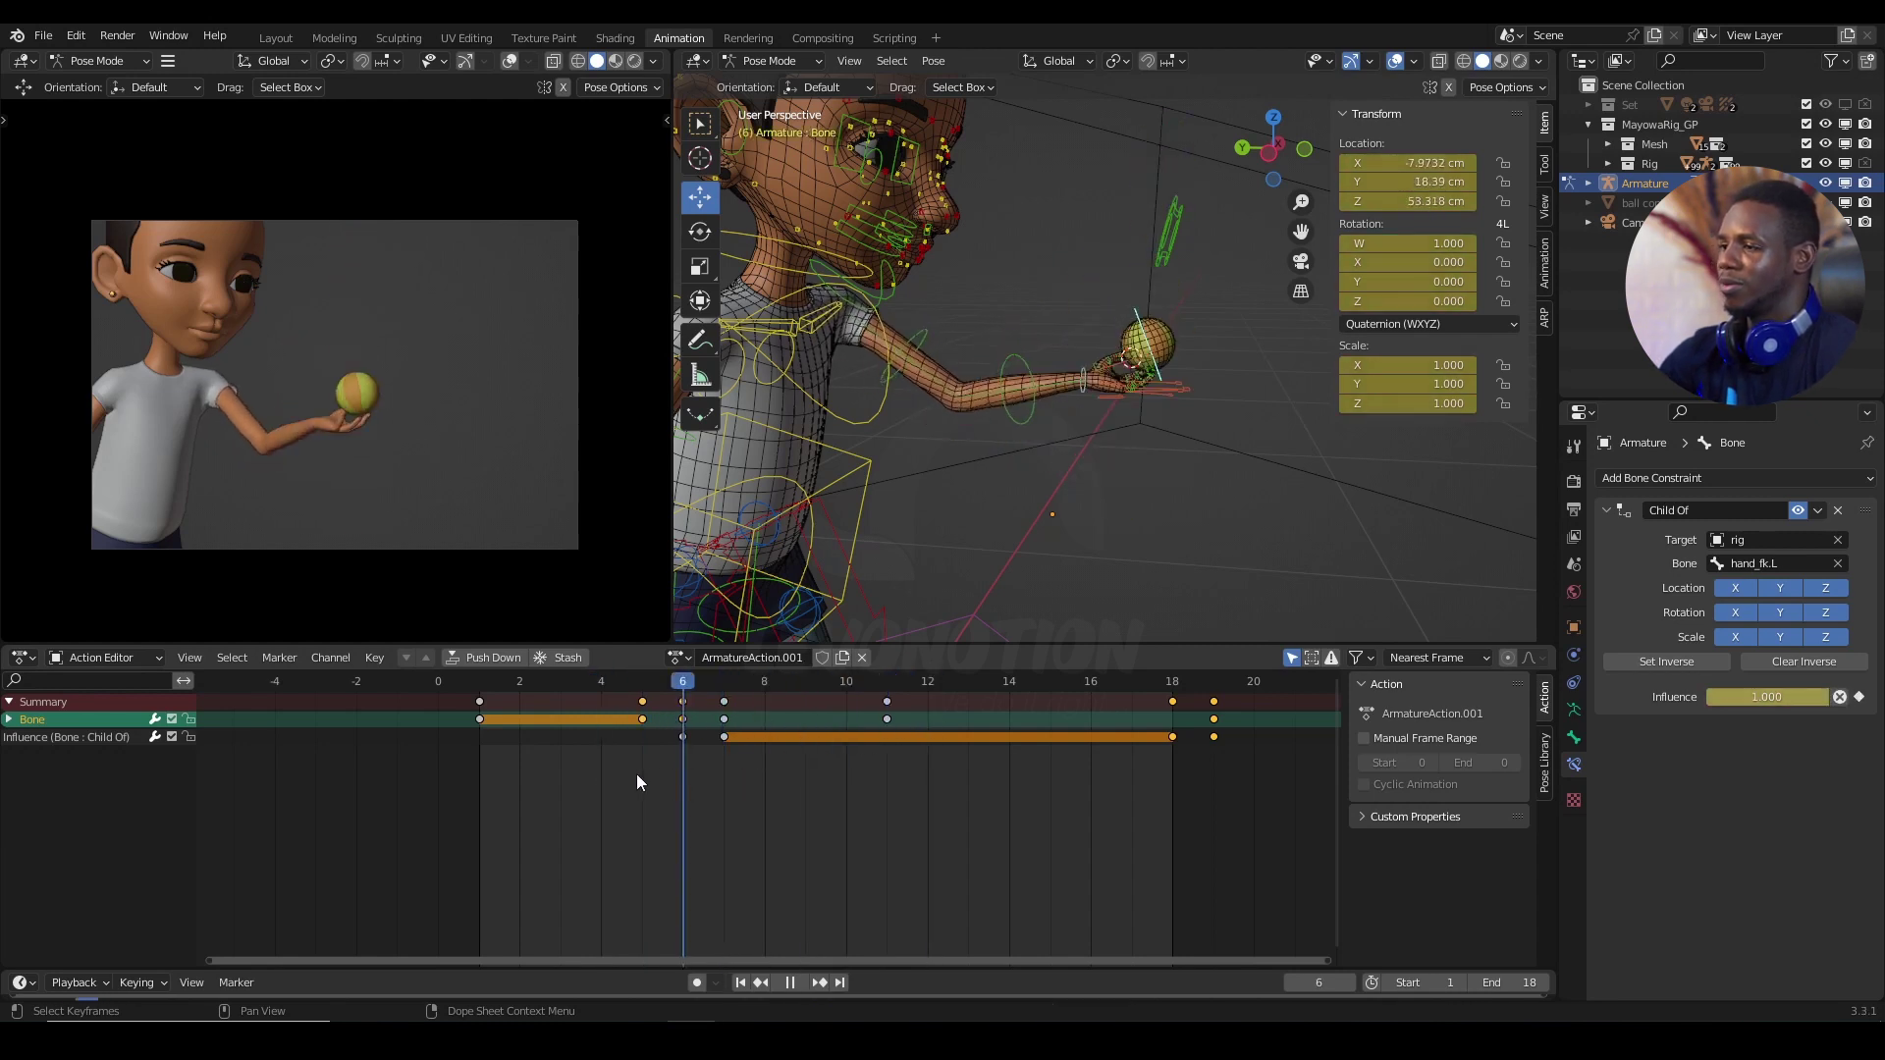
key("space")
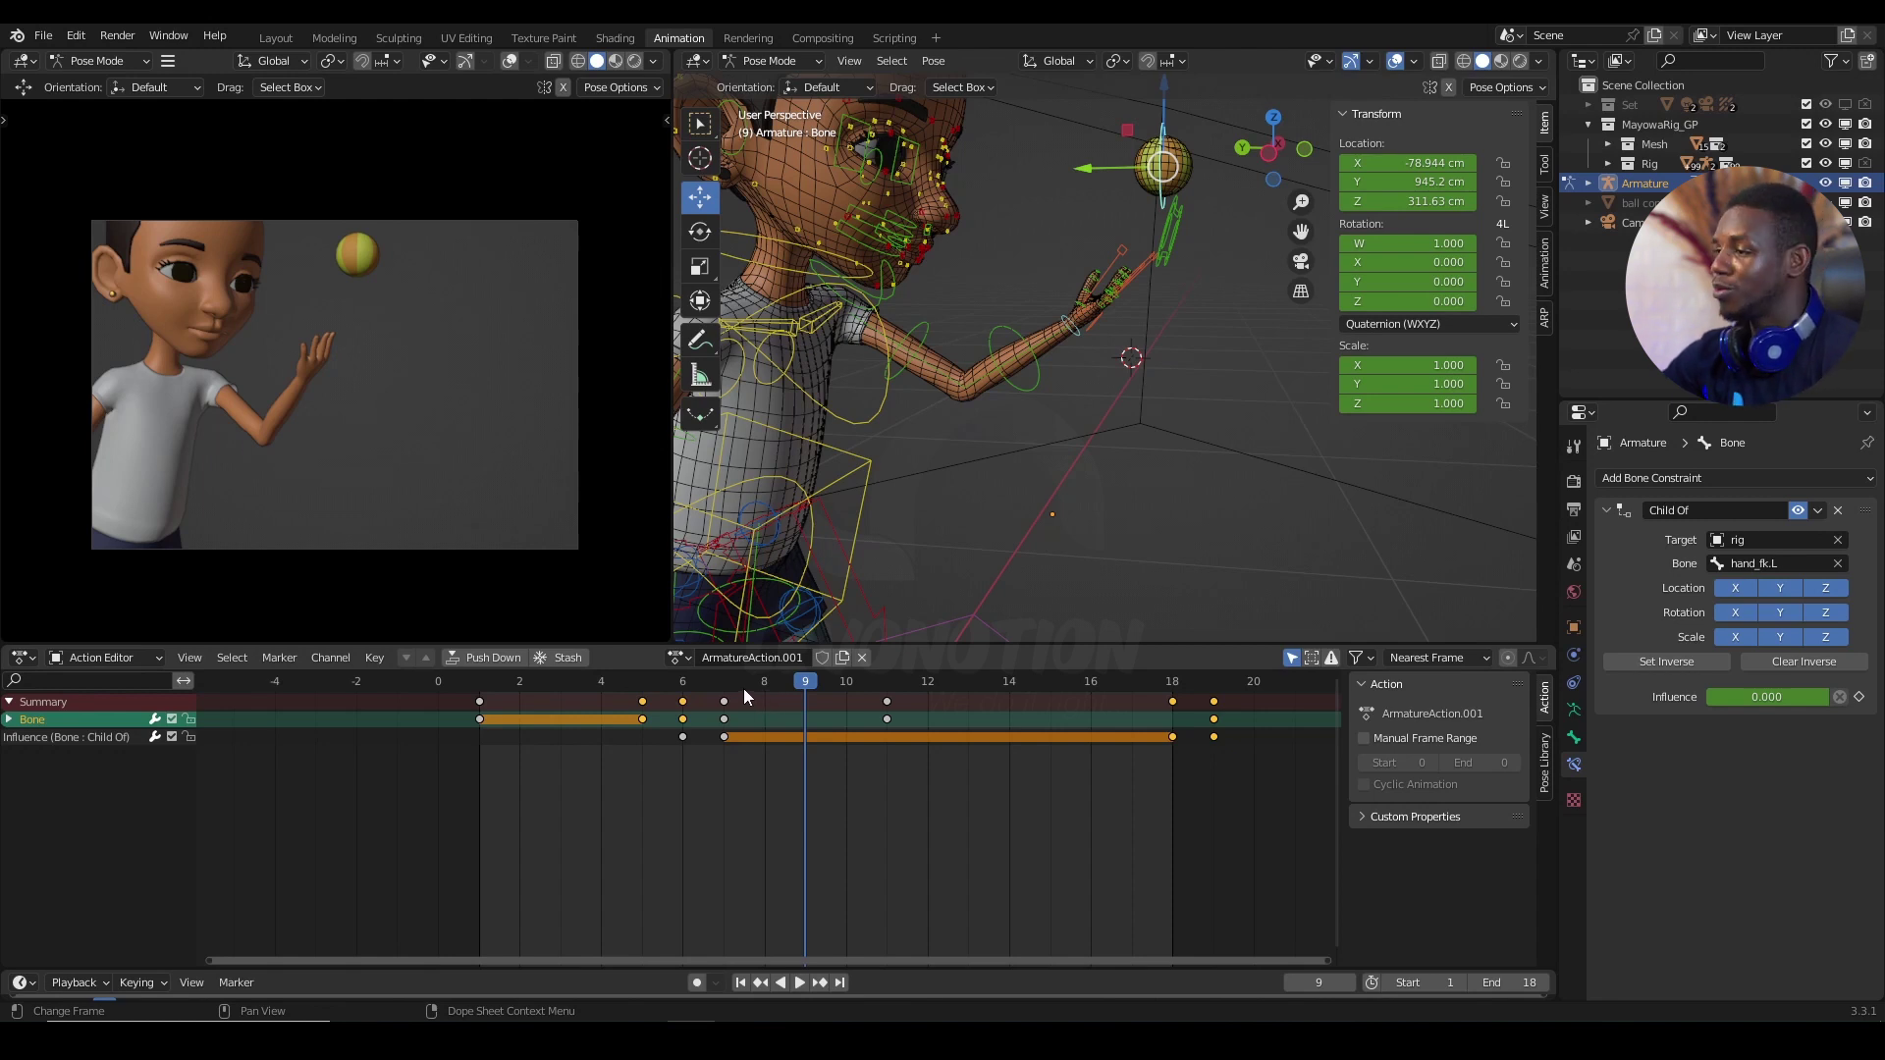
key("space")
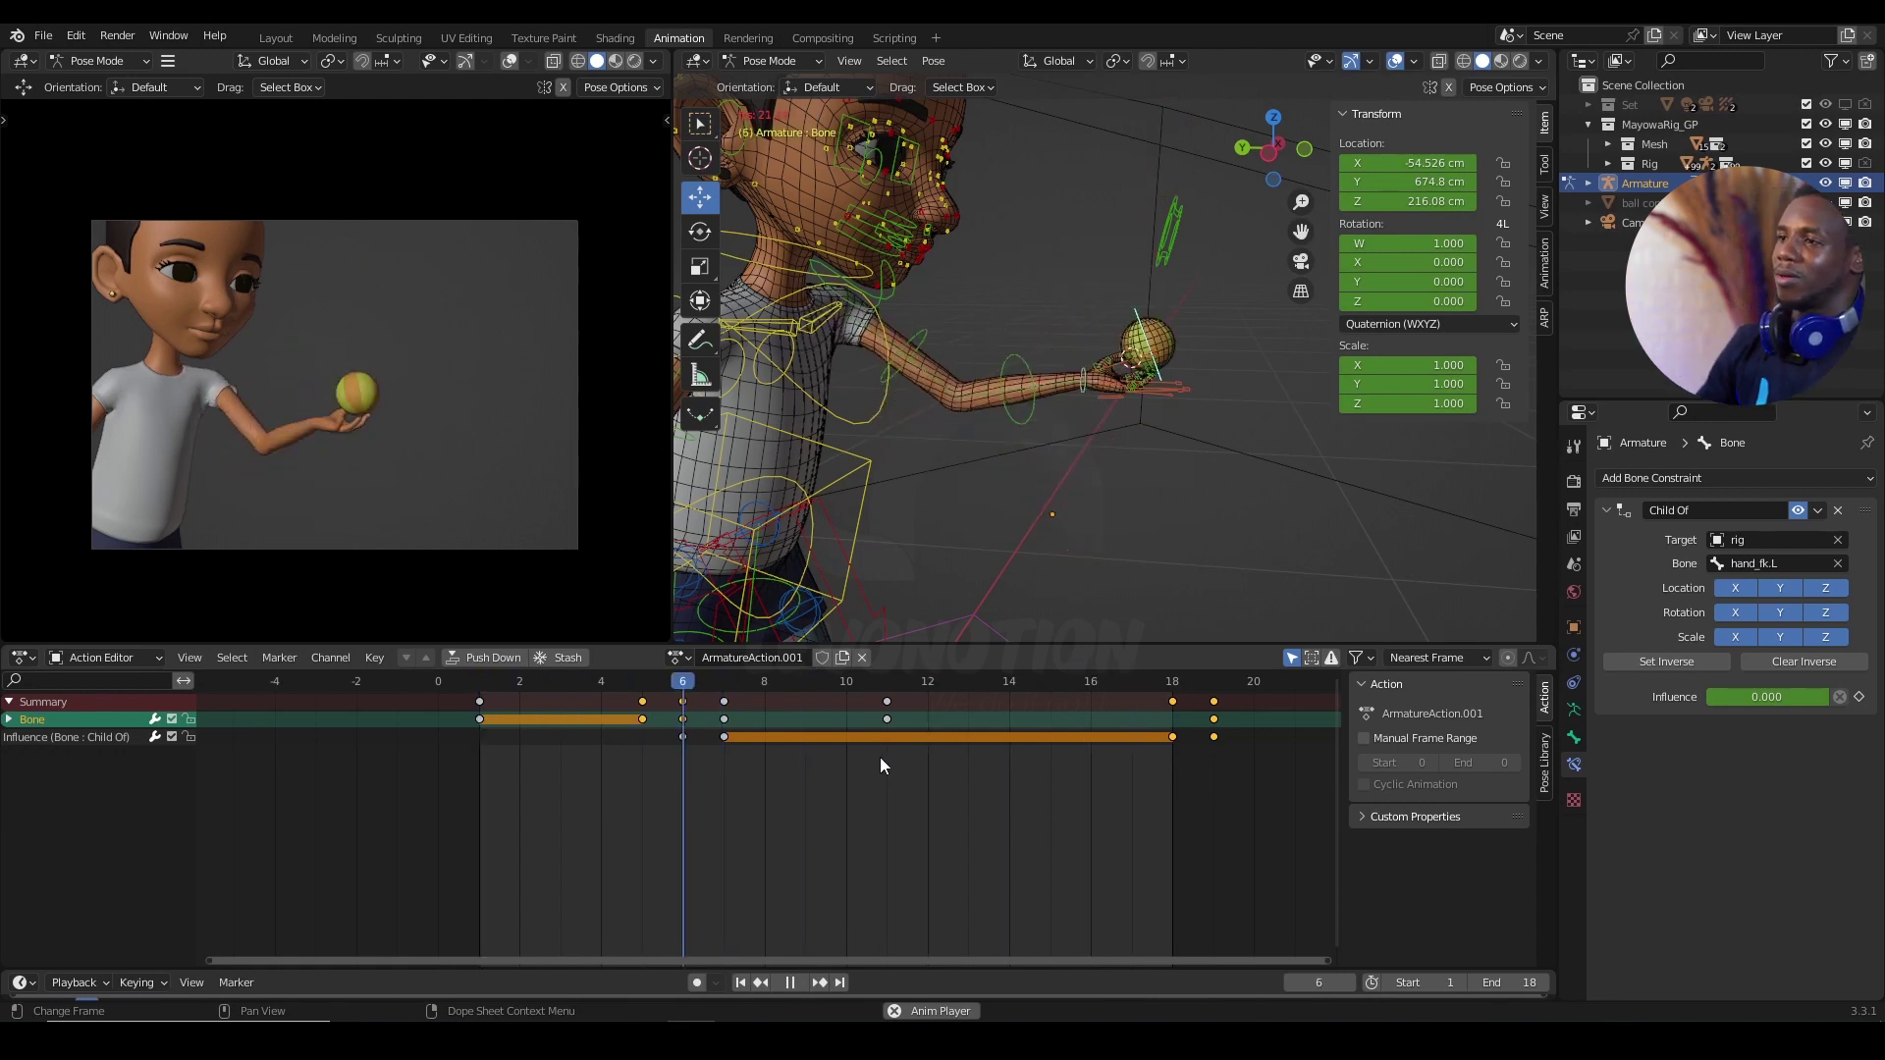
key("space")
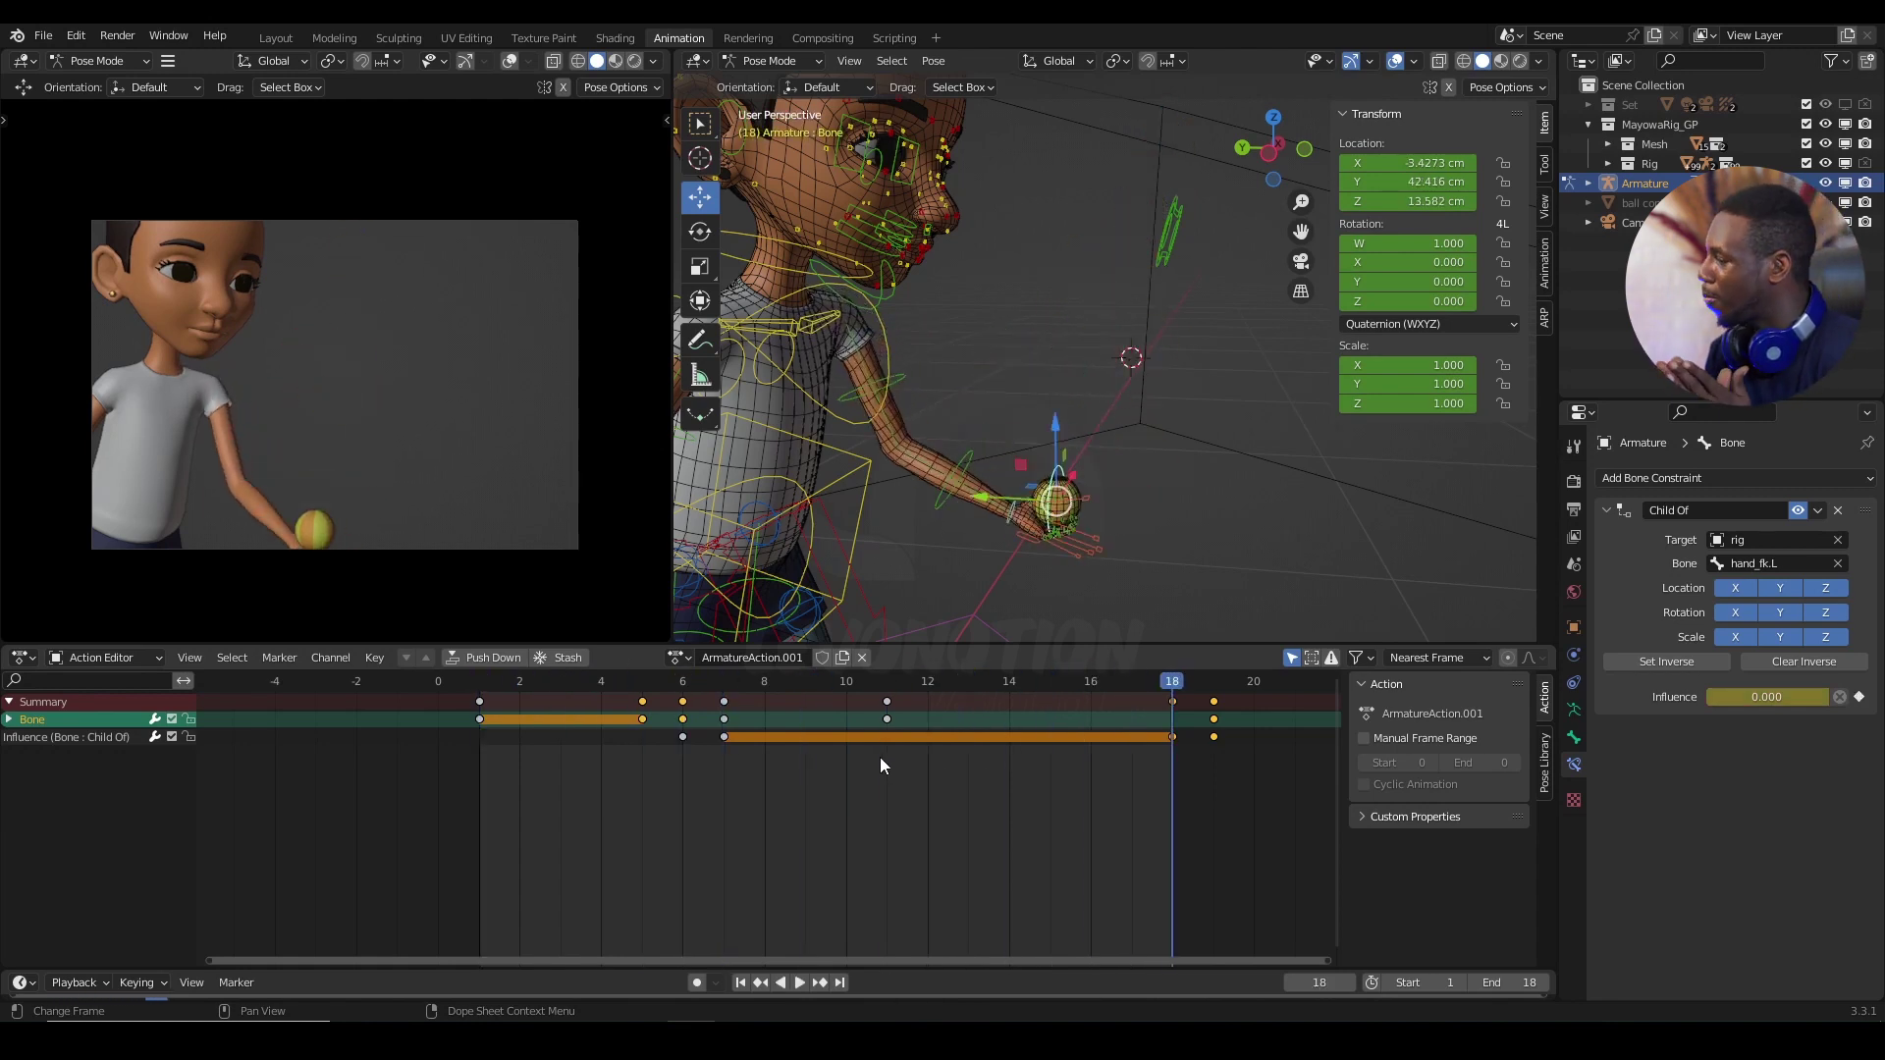